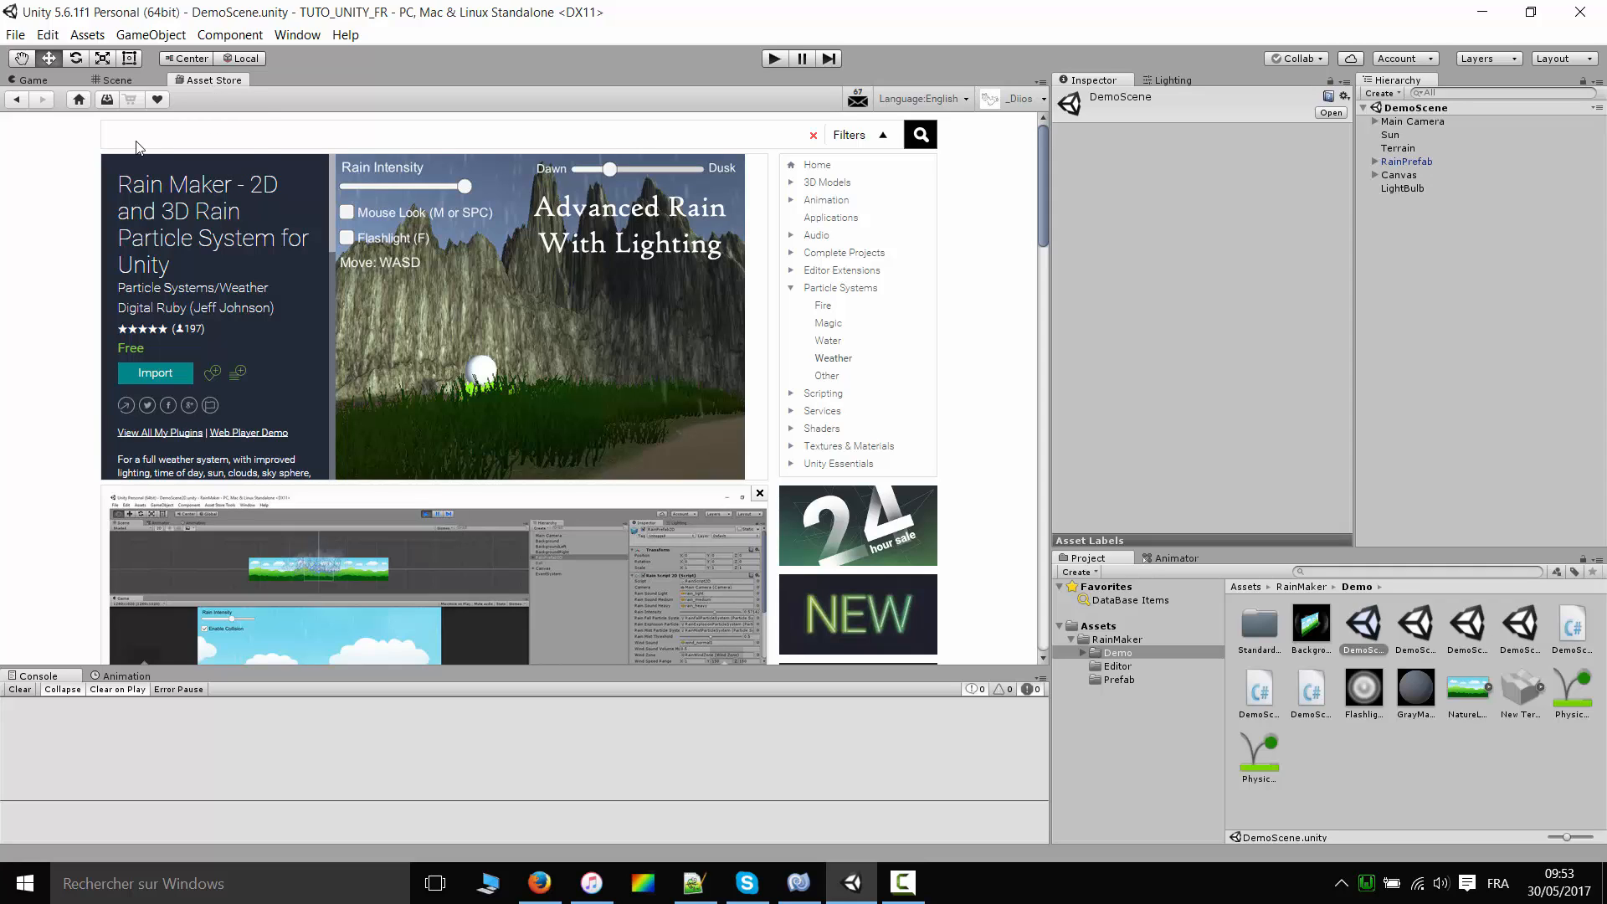
- Compare the demo scene's game view with the Rain Maker page in the Asset Store
left_click(27, 81)
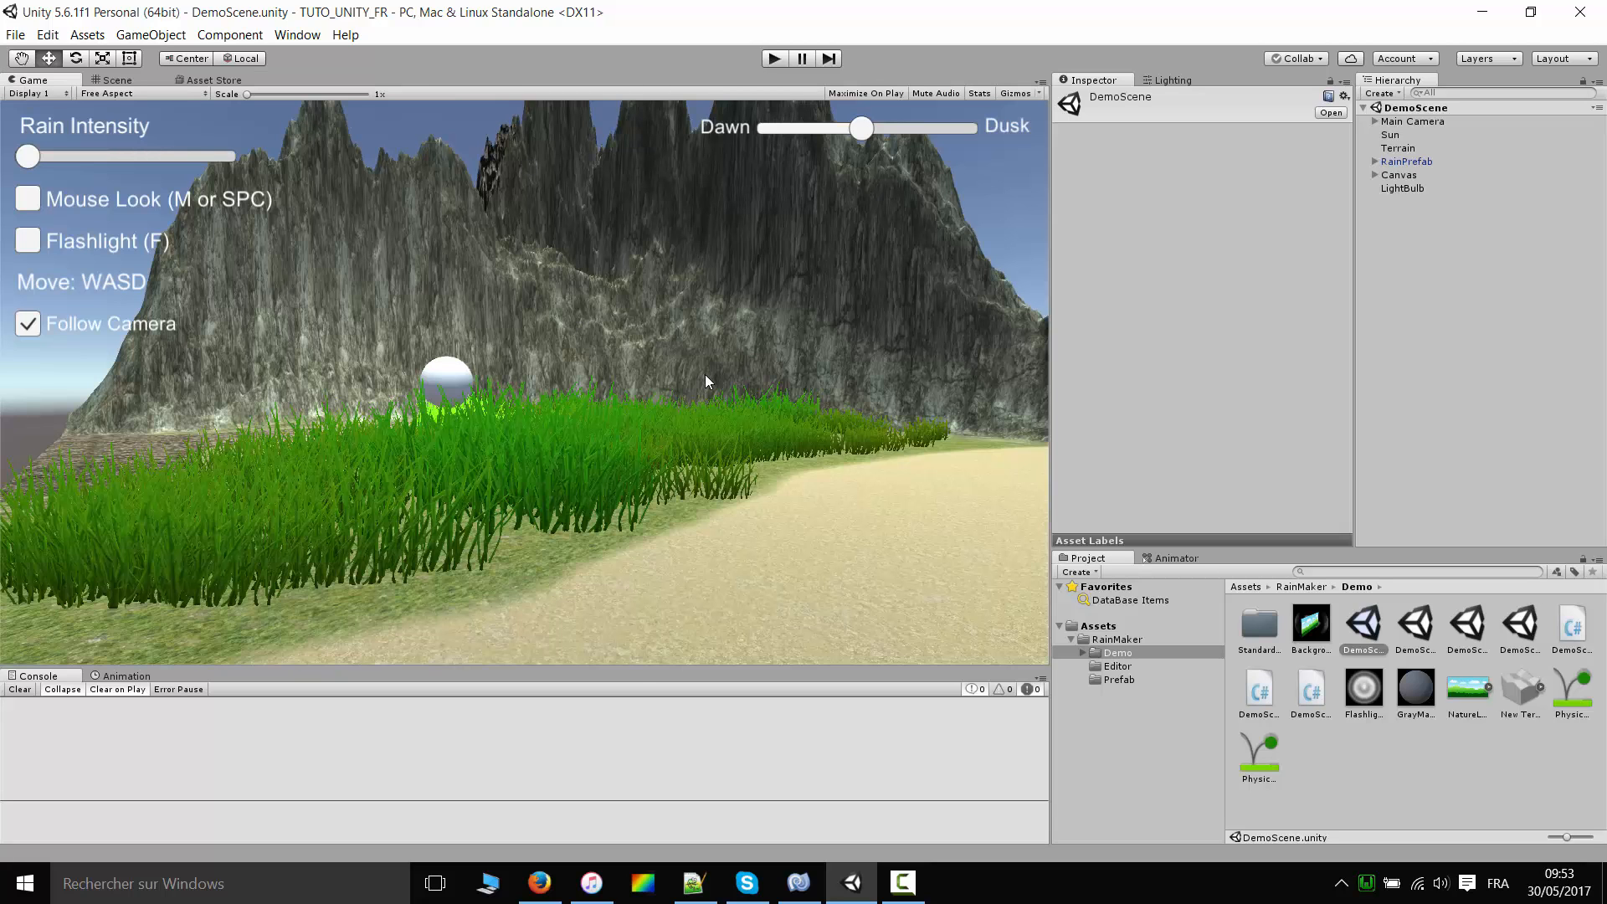
left_click(1097, 628)
key("ctrl+9")
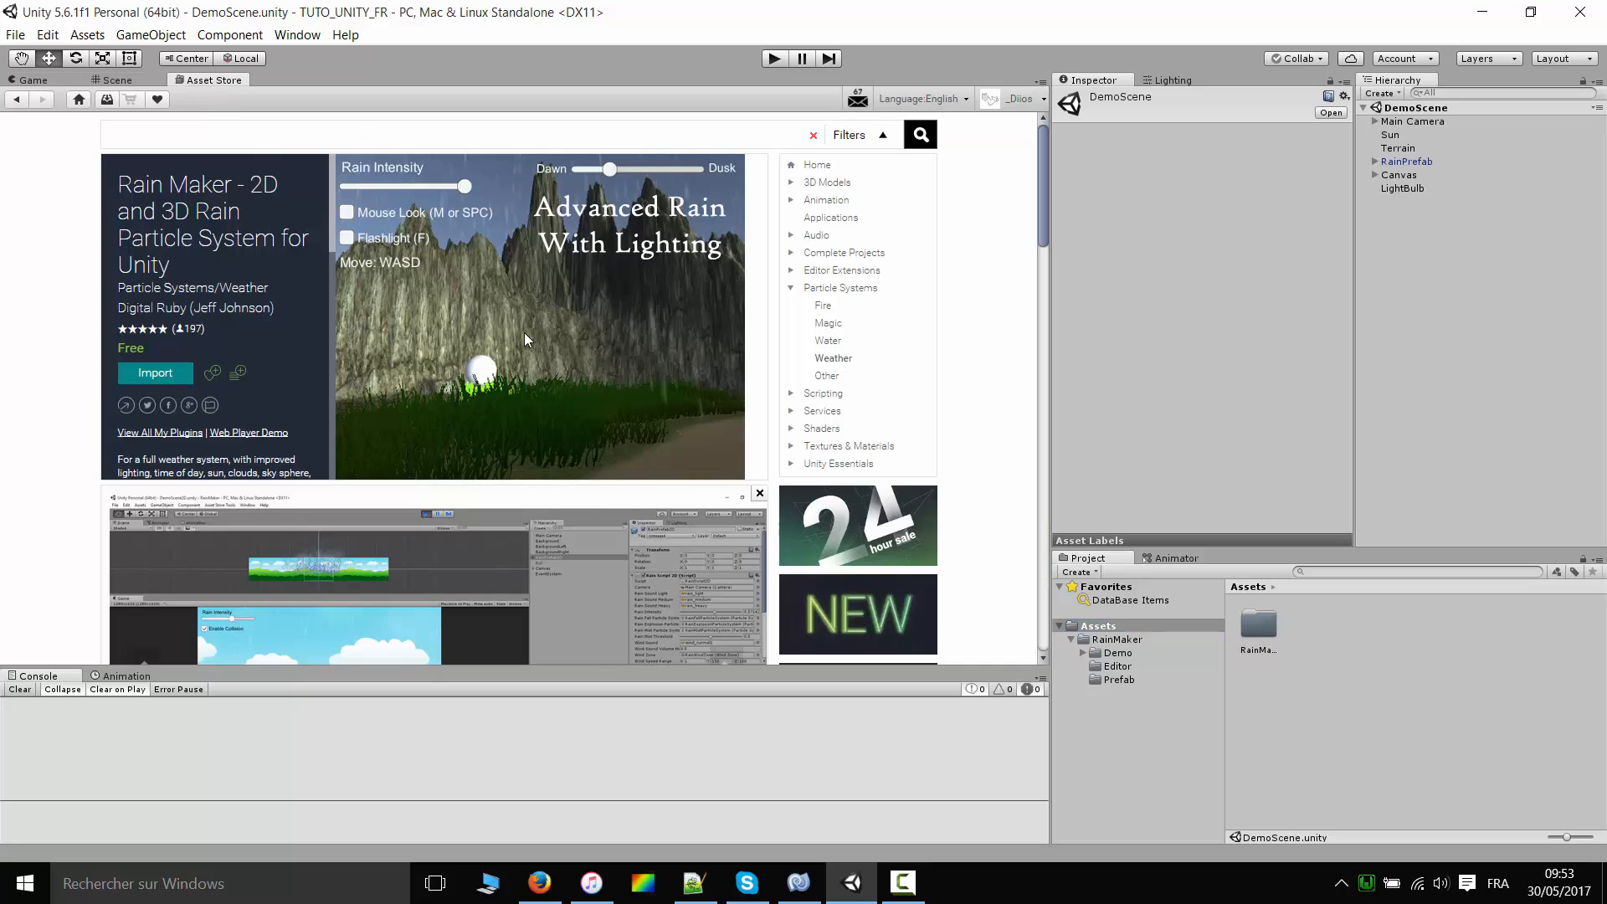
left_click(47, 78)
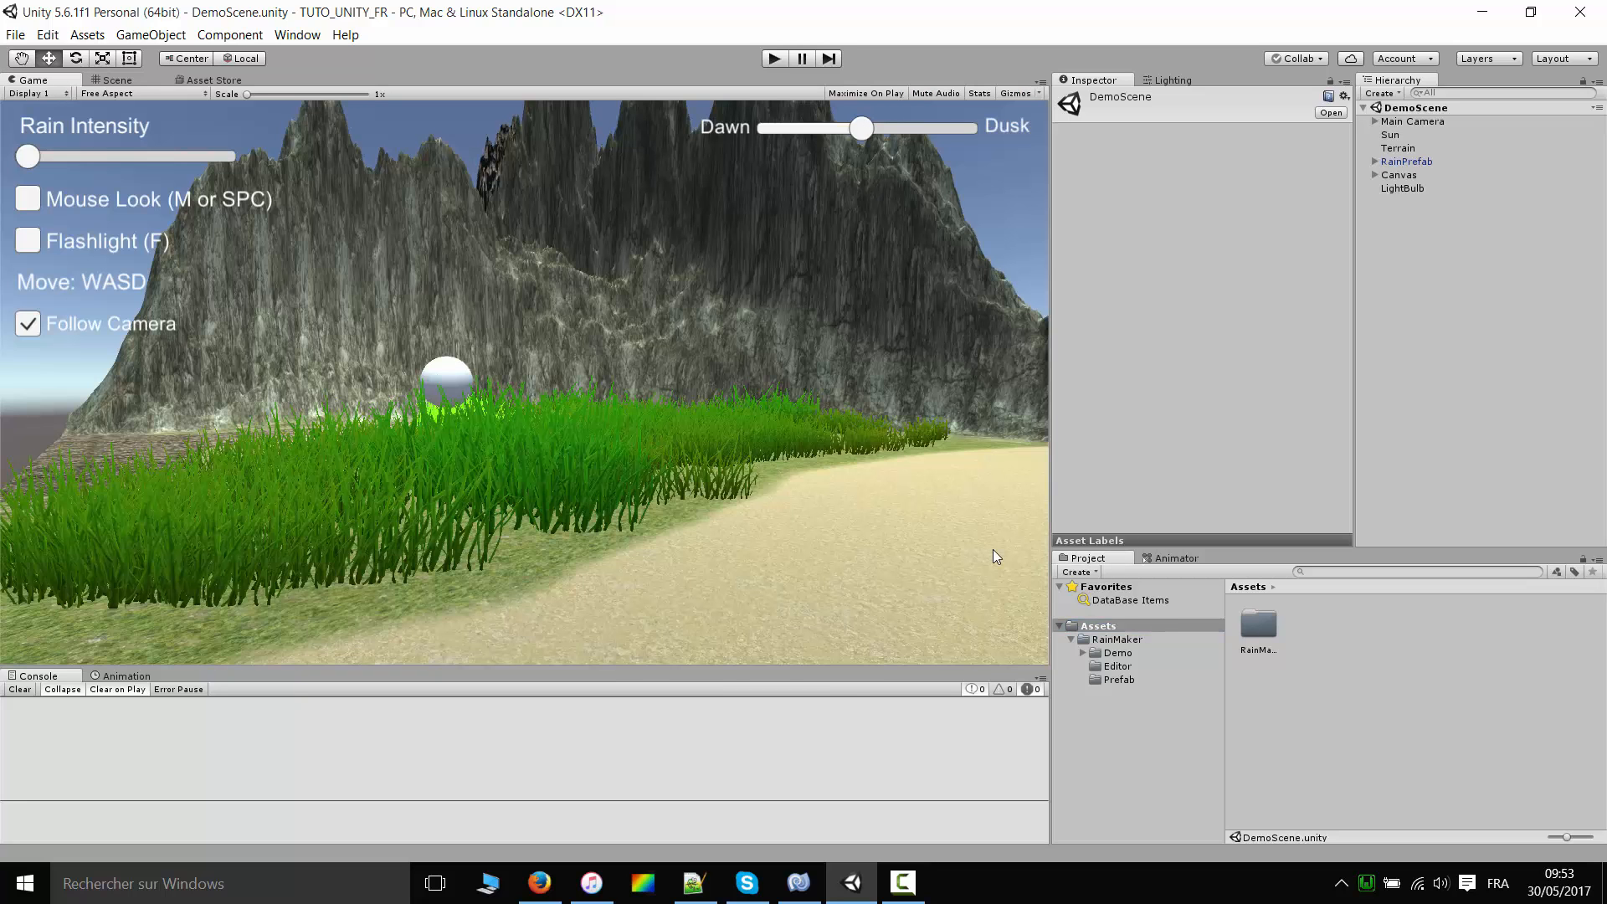
- Look through the Demo, Editor and Prefab folders of the imported RainMaker package
left_click(1092, 641)
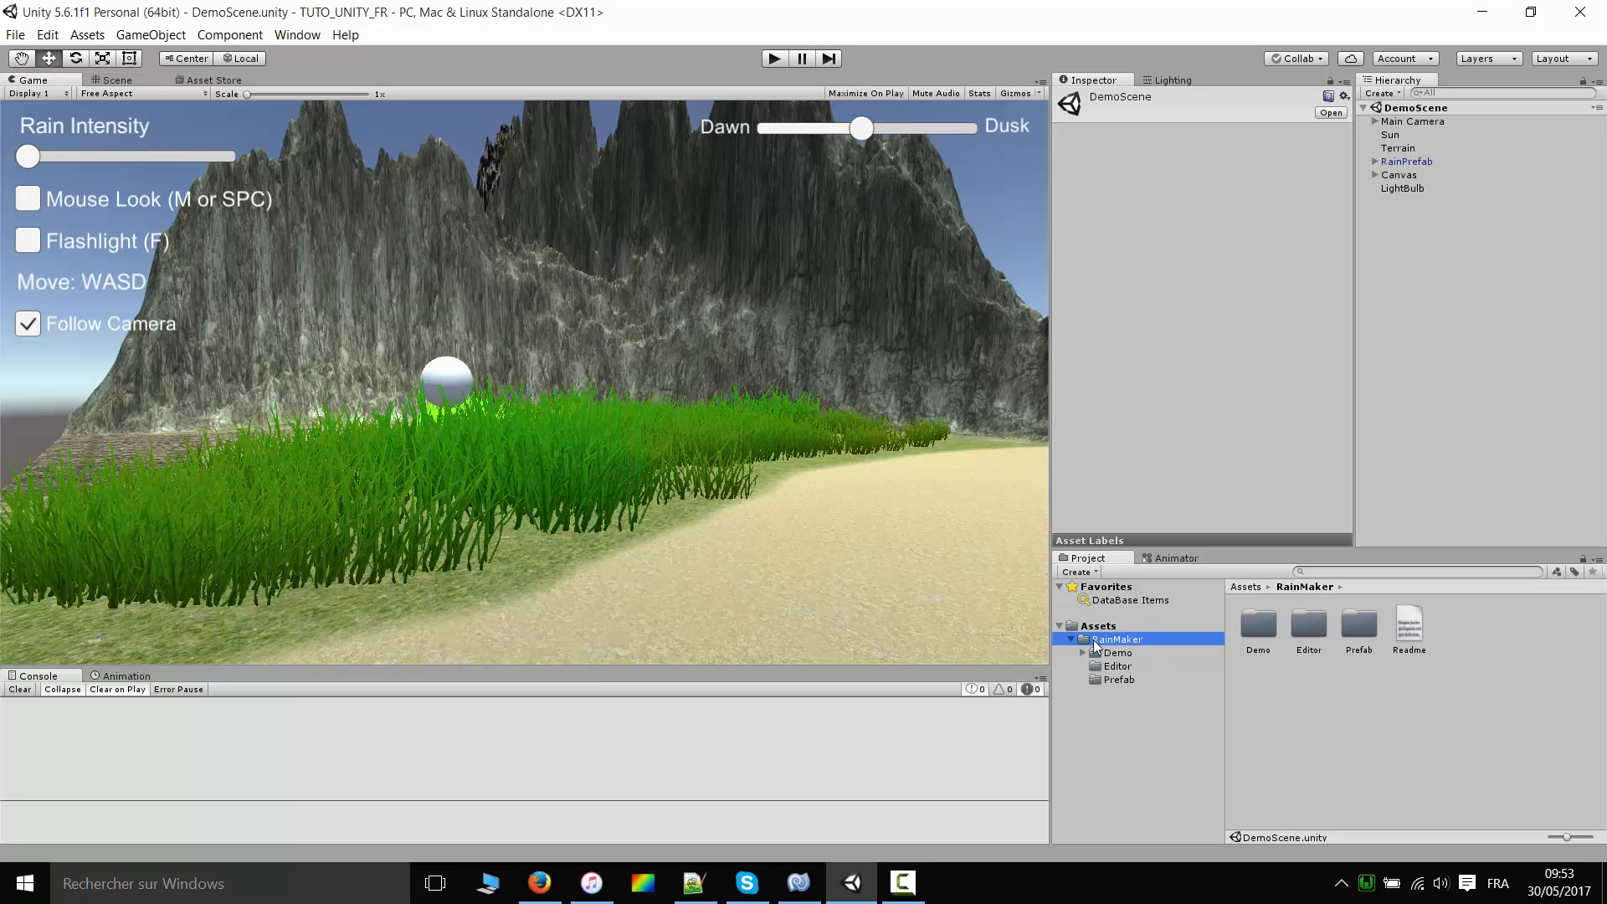
left_click(1214, 653)
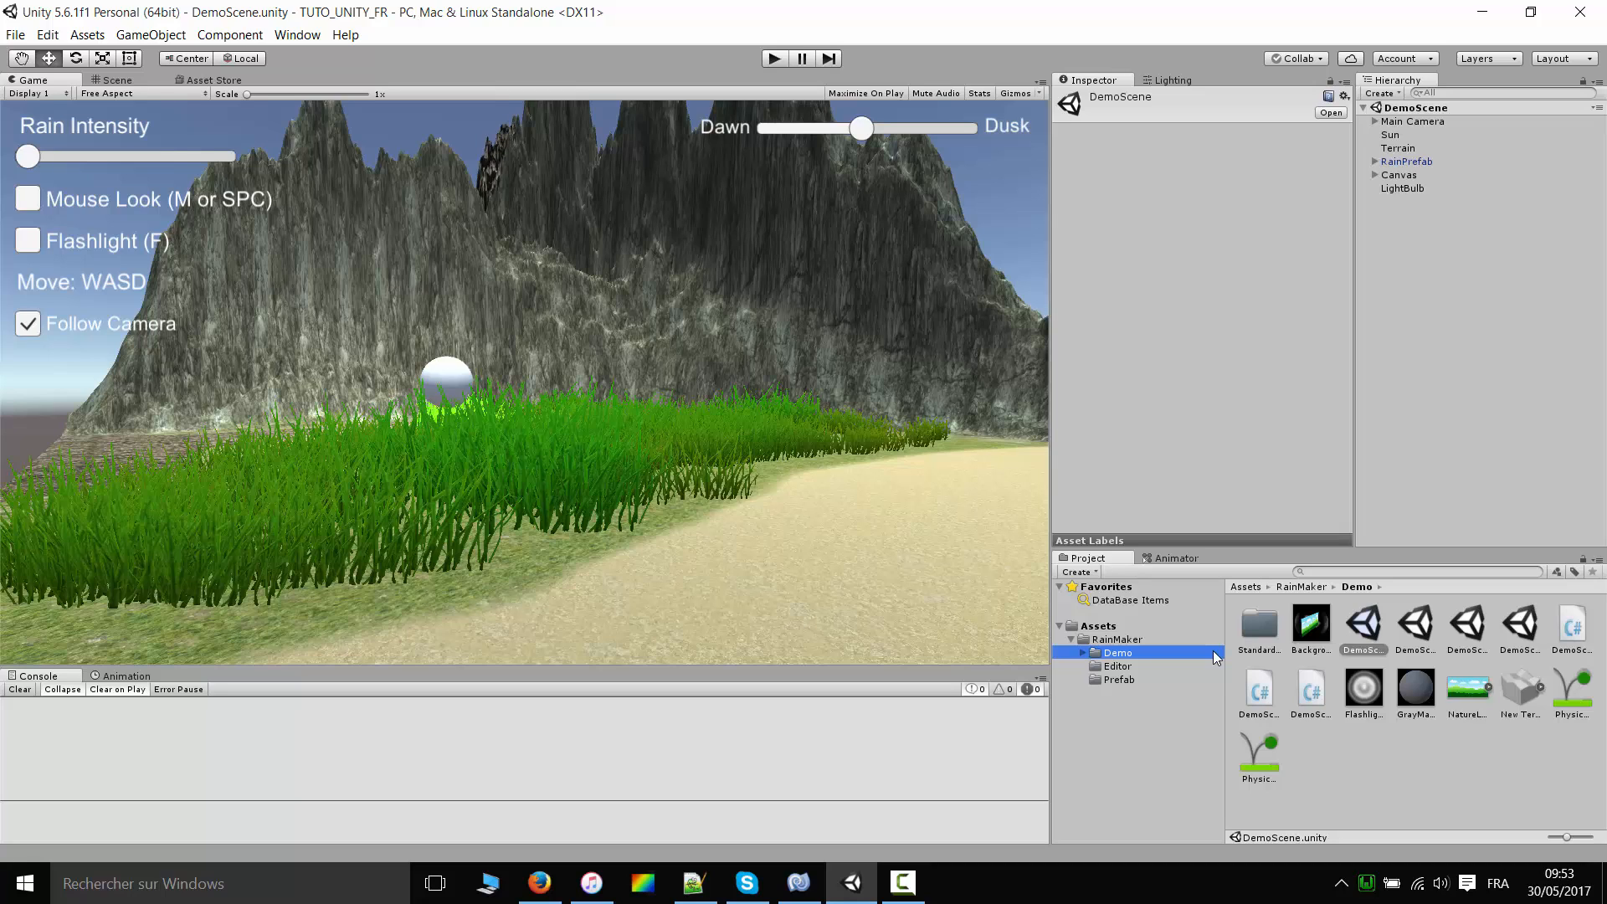
key("Down")
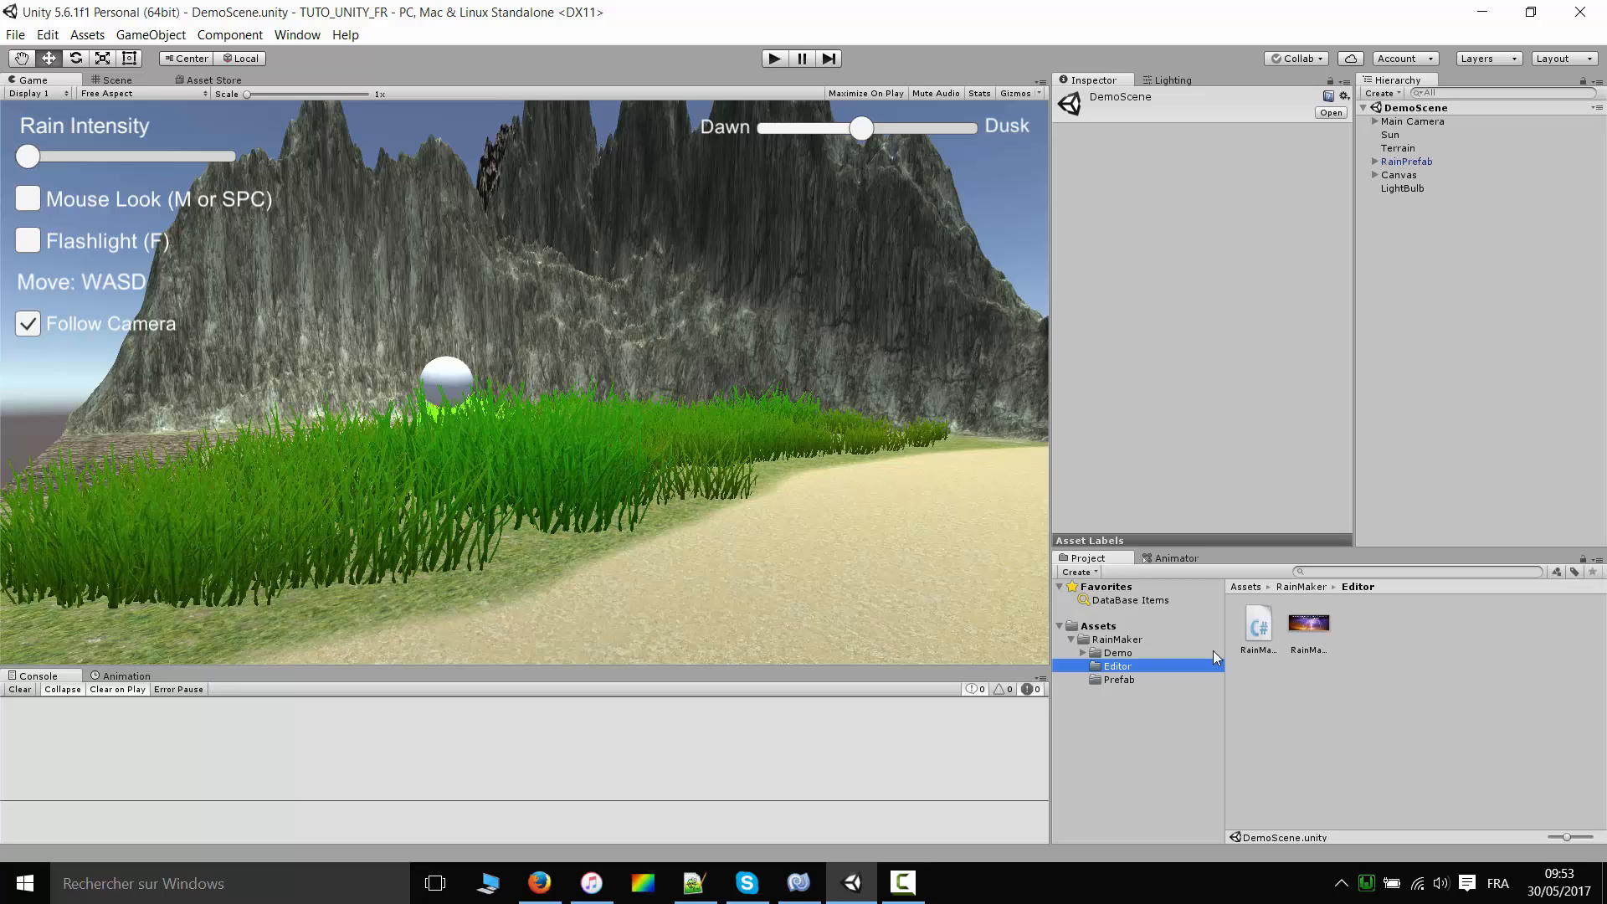
key("Down")
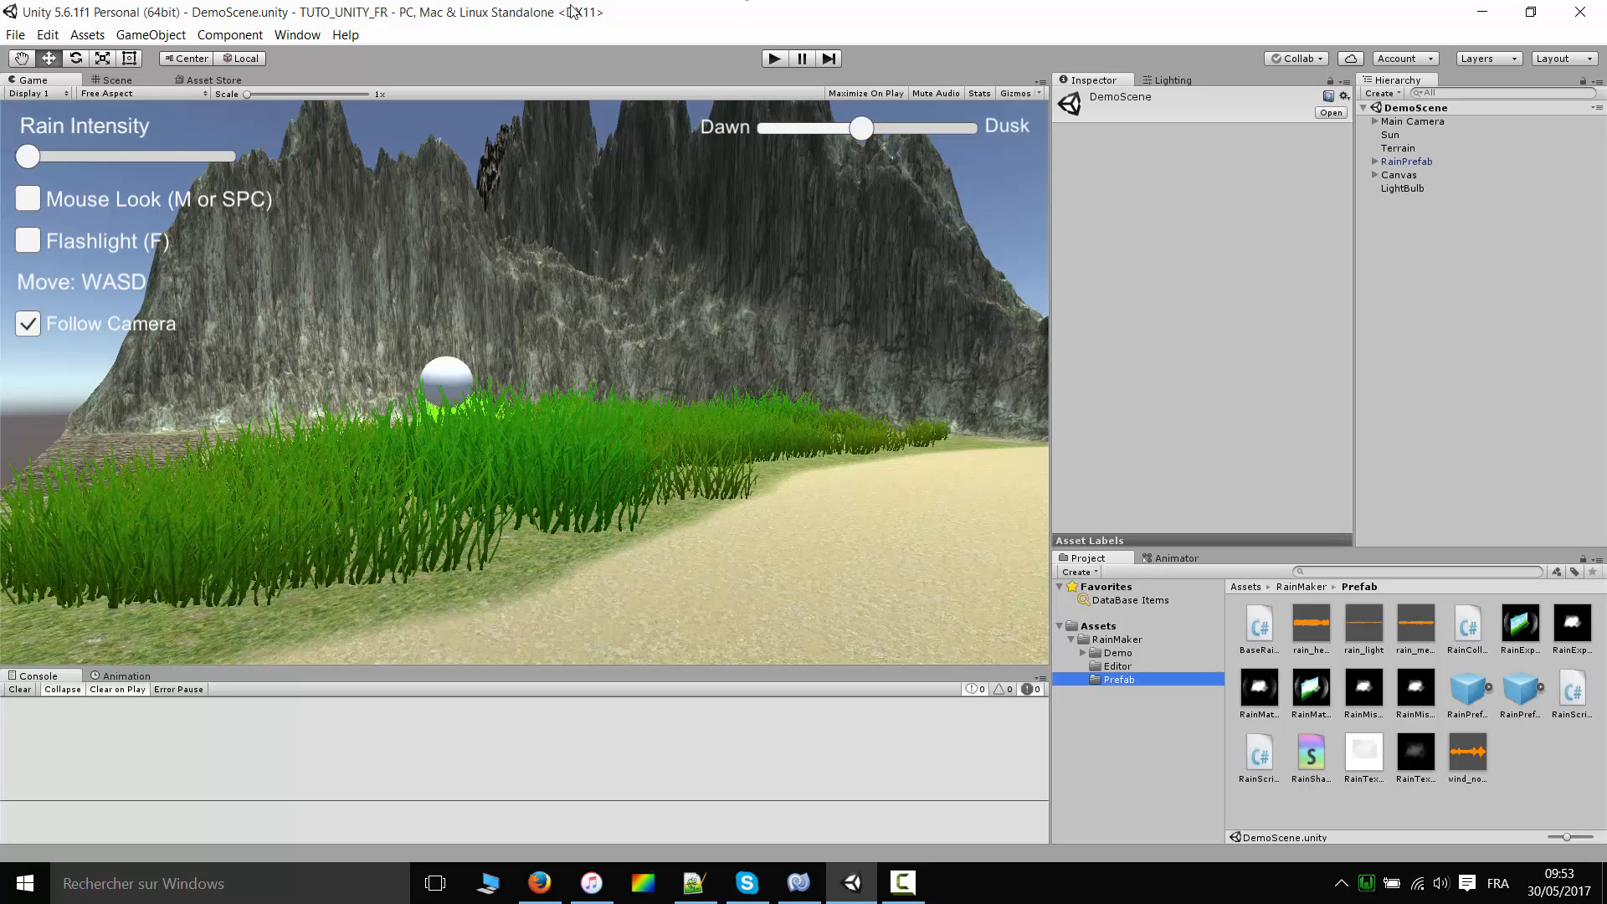
- Test-play the demo scene, toggling Follow Camera and enabling Mouse Look to view the rain, and stop the run
left_click(773, 59)
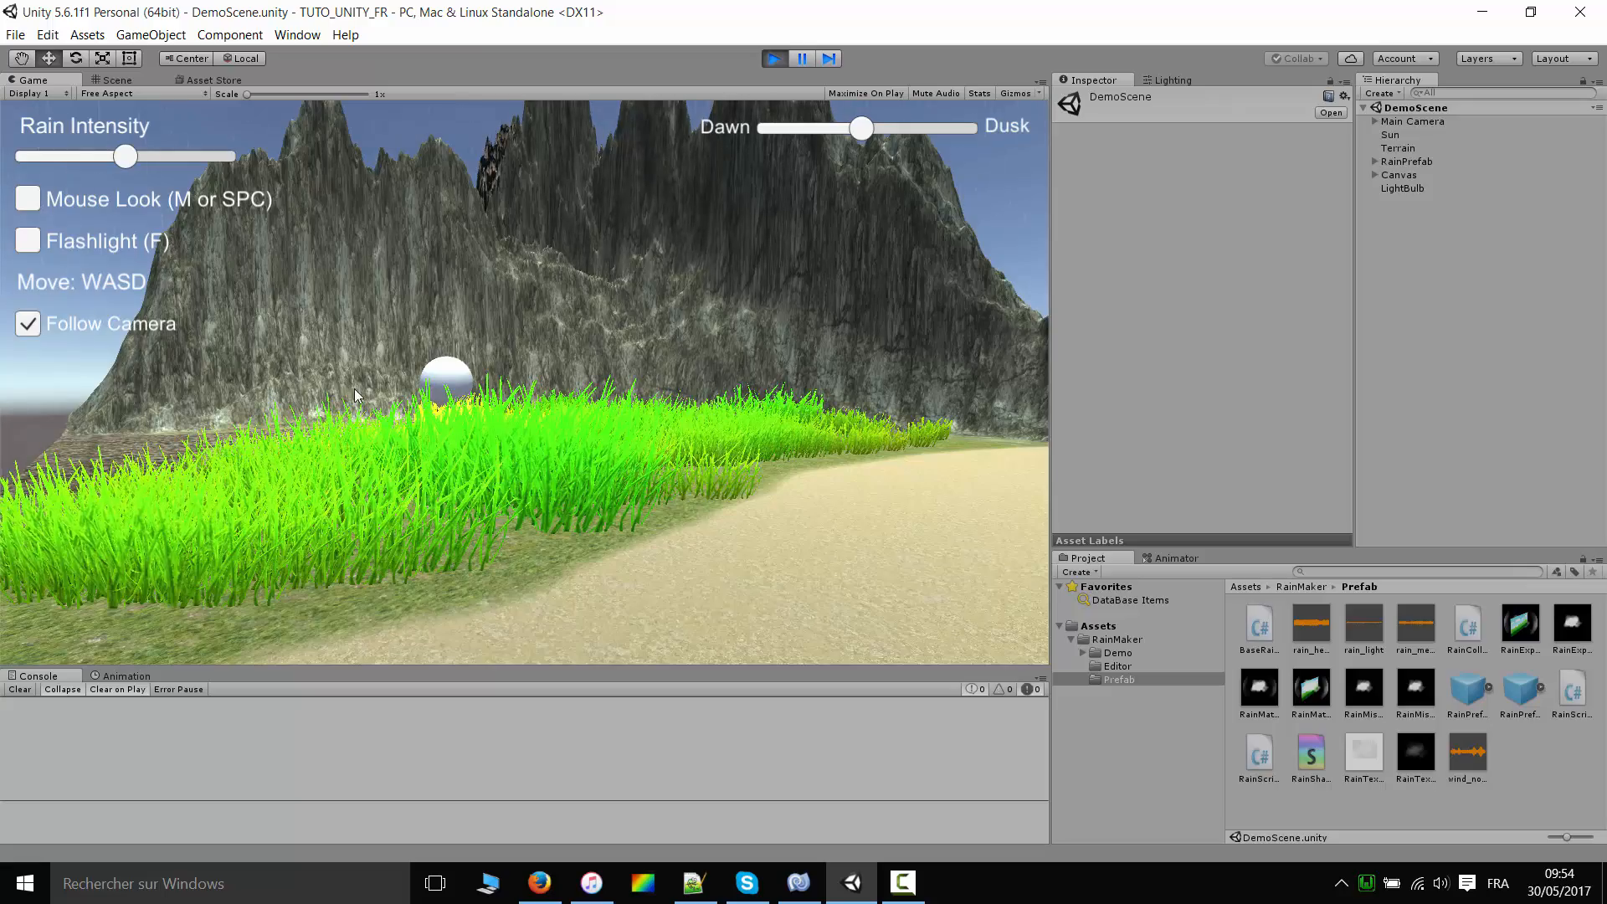
left_click(30, 325)
left_click(28, 324)
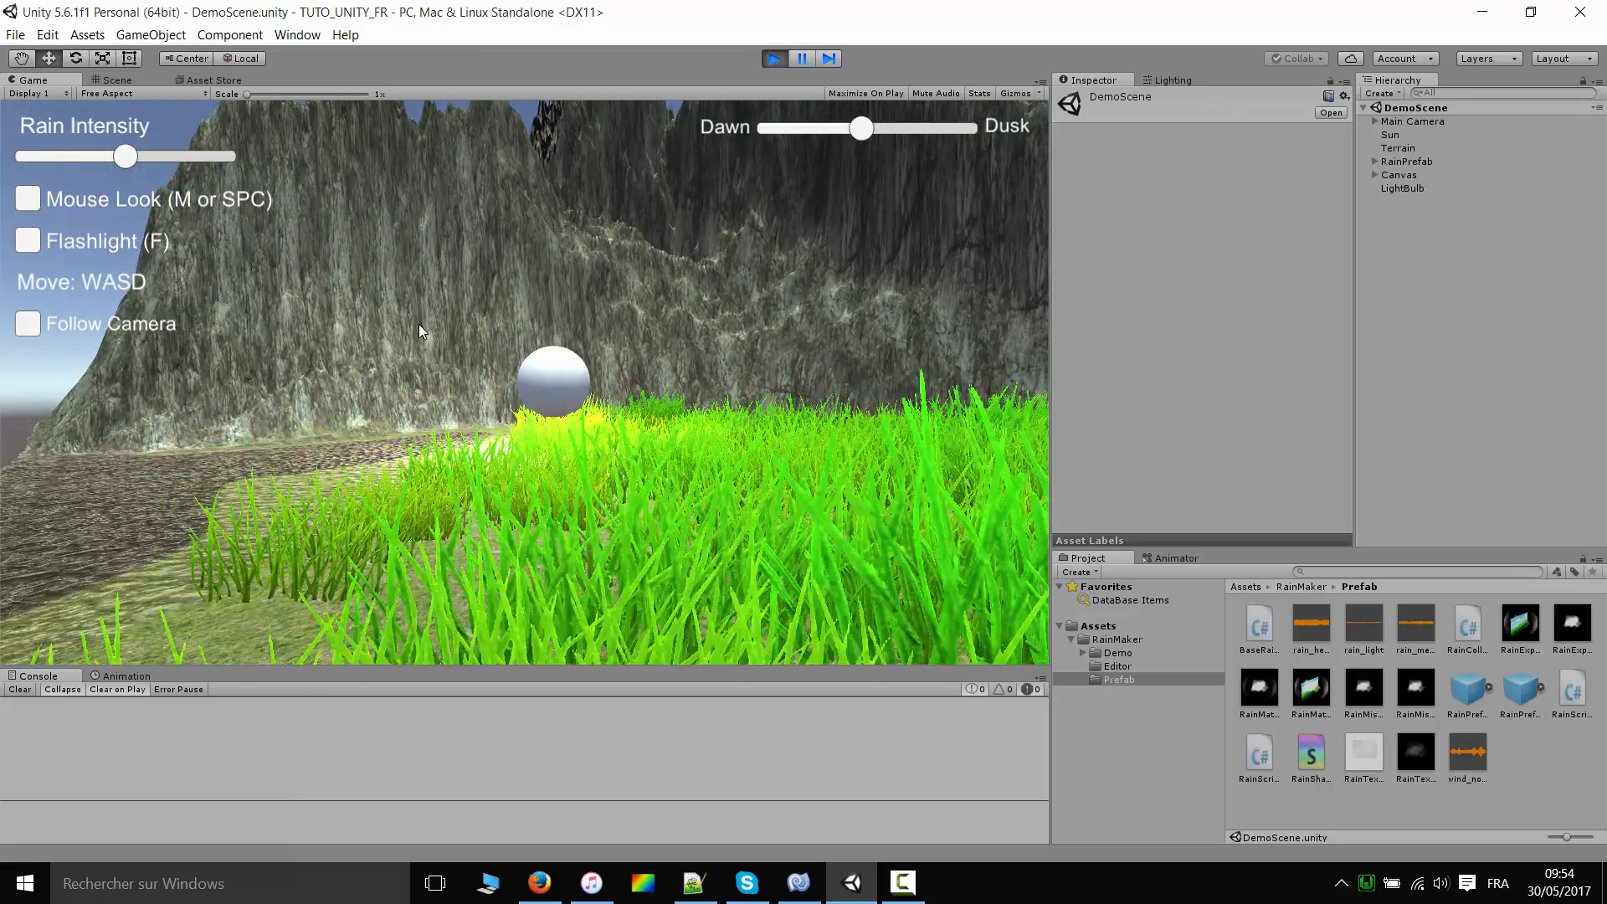
left_click(21, 204)
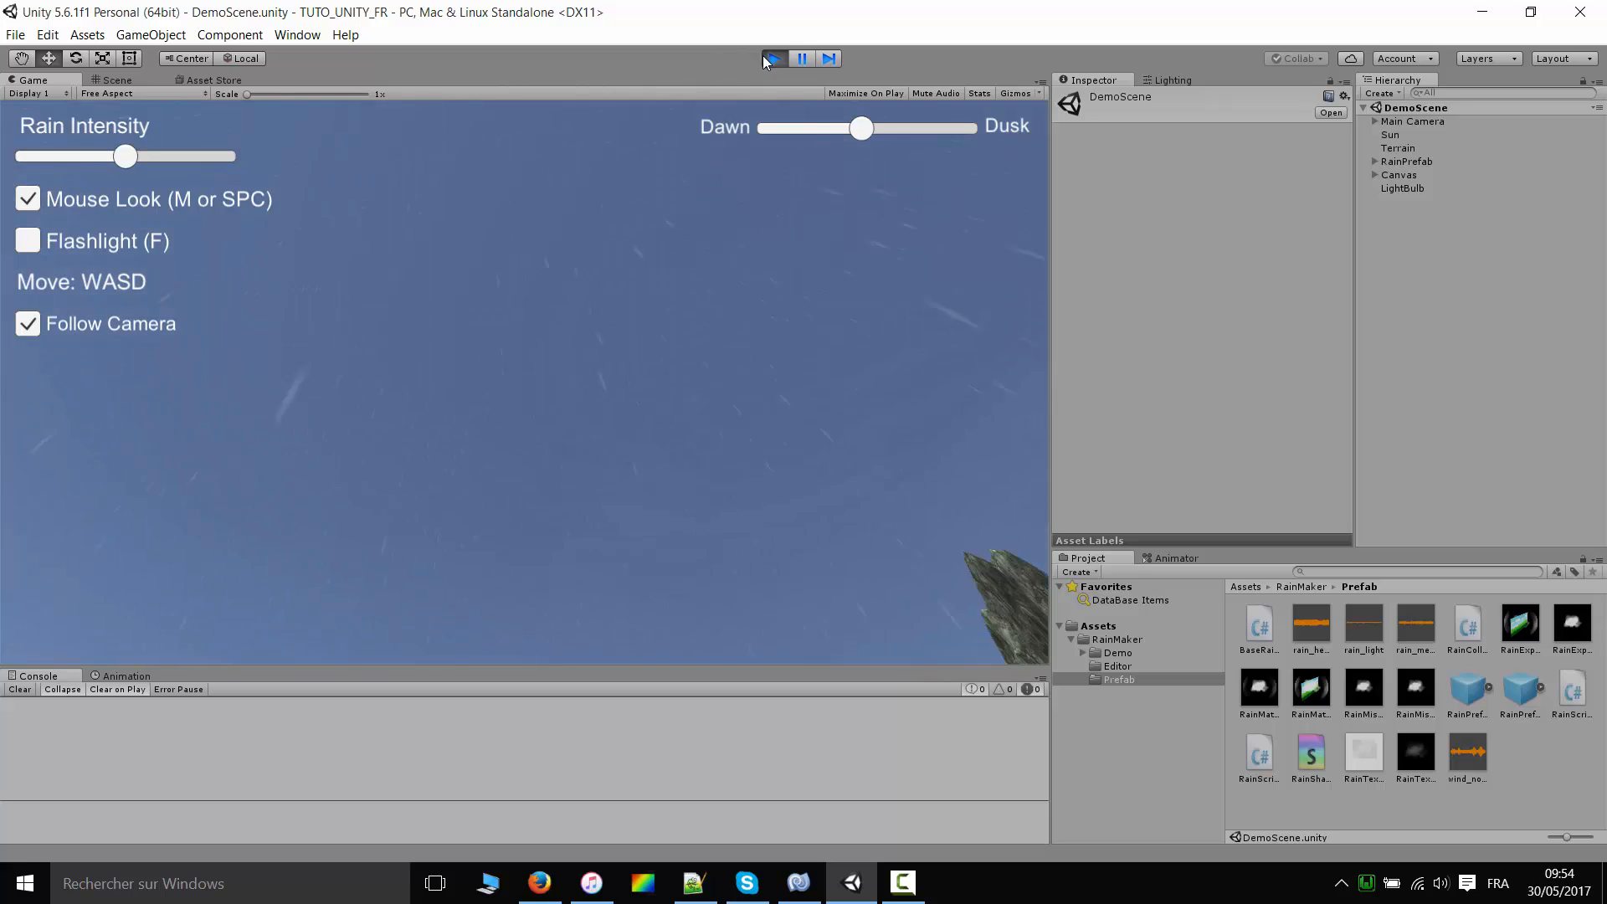
left_click(765, 57)
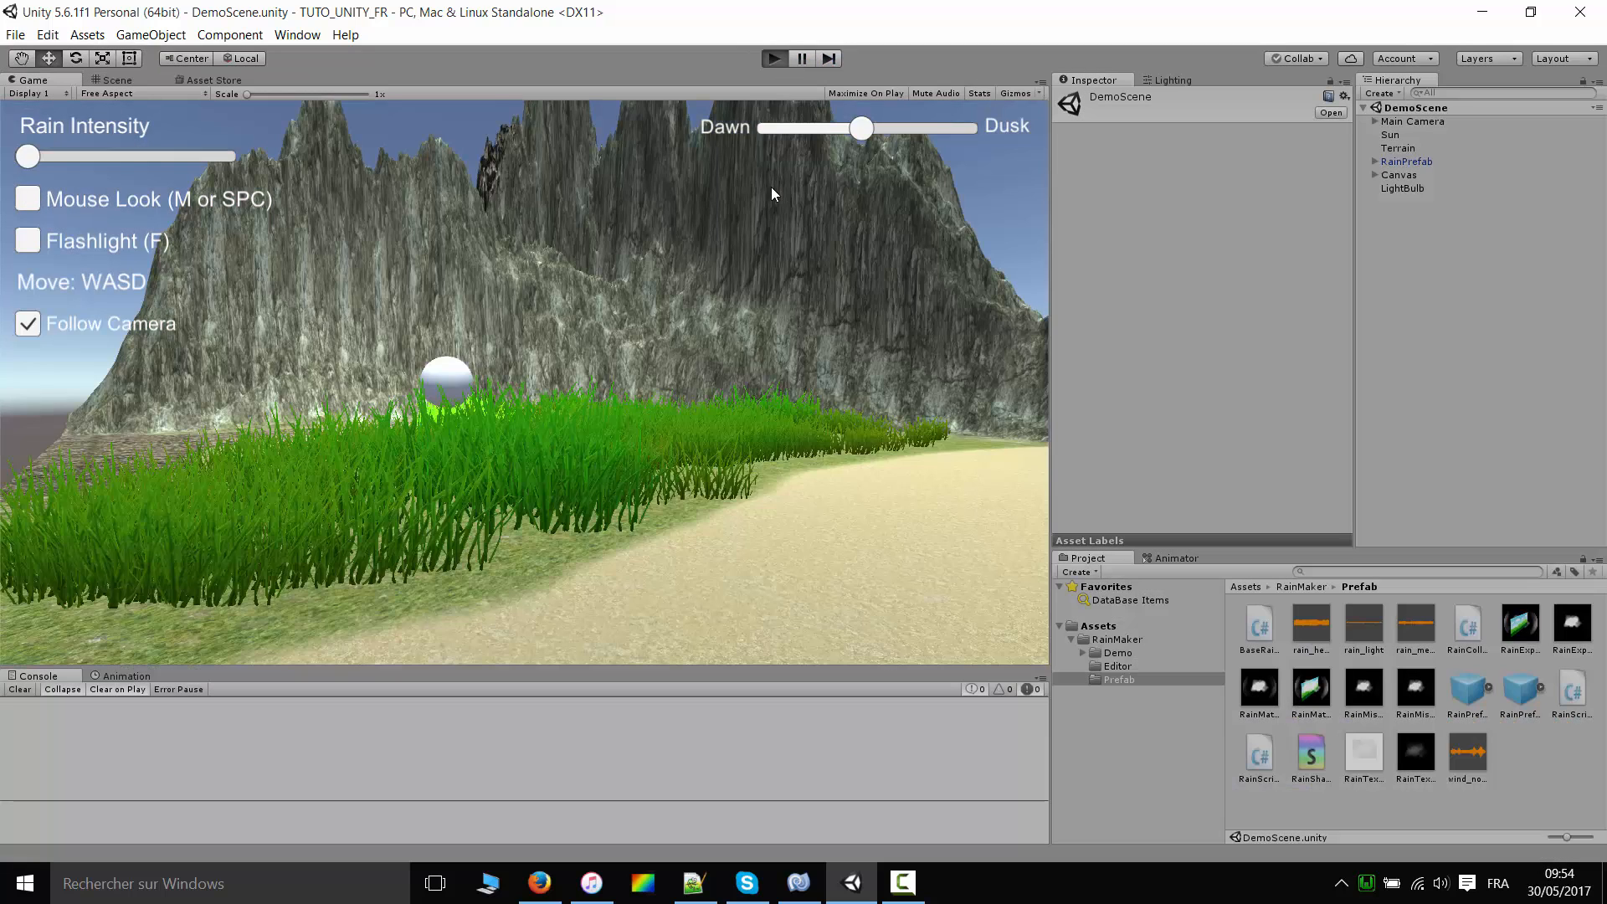
- Play the demo scene again, moving its time of day close to Dusk and lowering Rain Intensity to 0
key("ctrl+p")
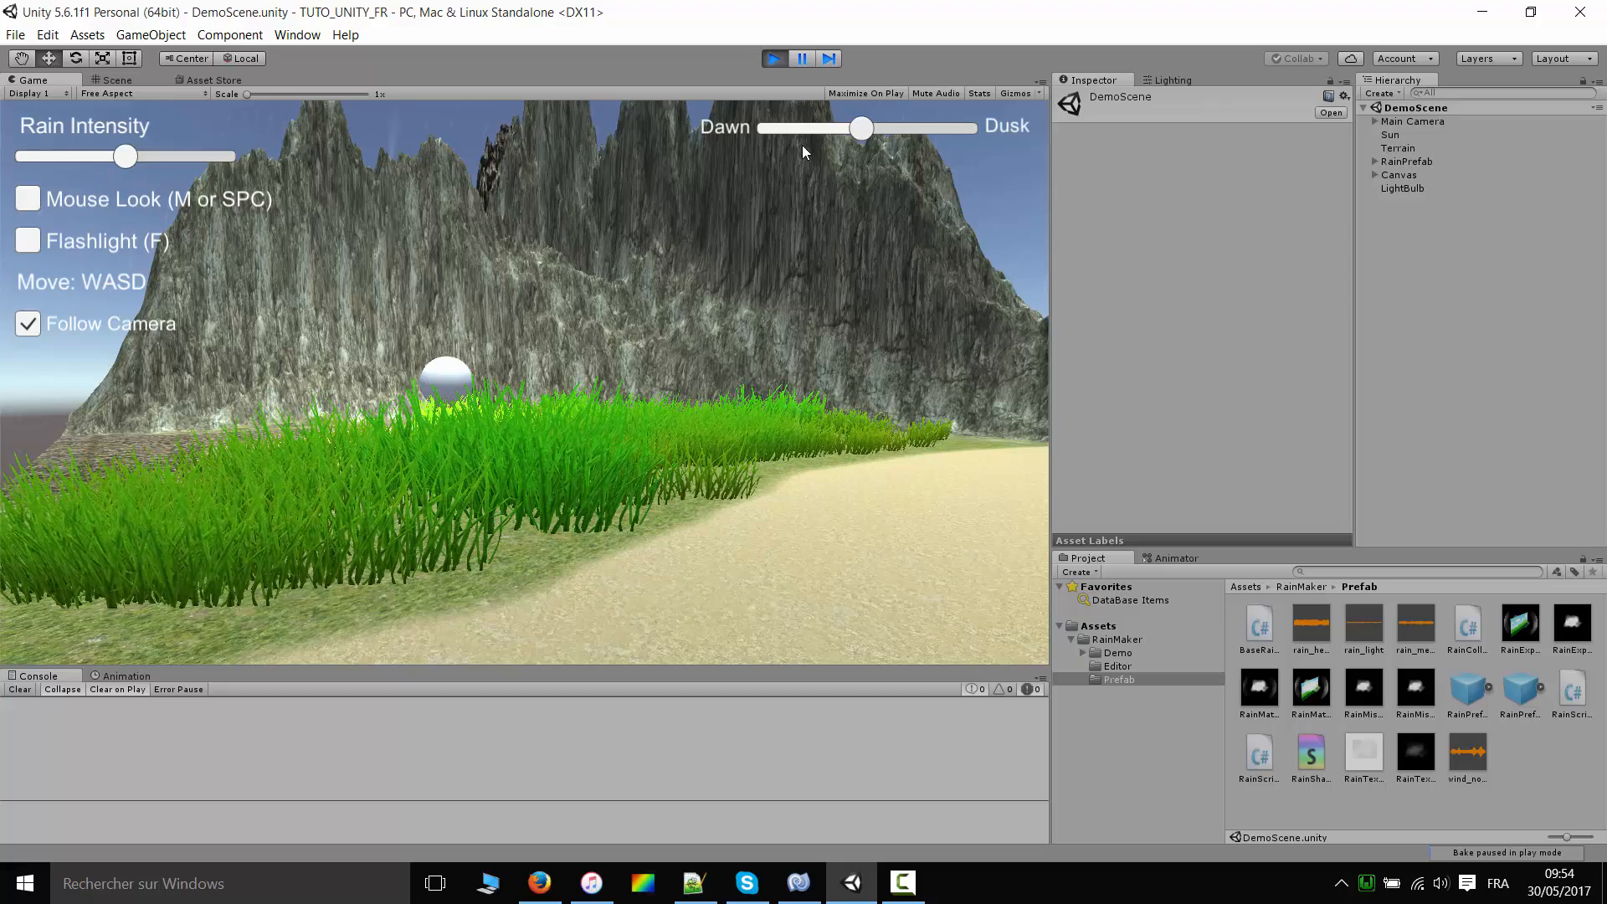
left_click_drag(862, 132, 921, 123)
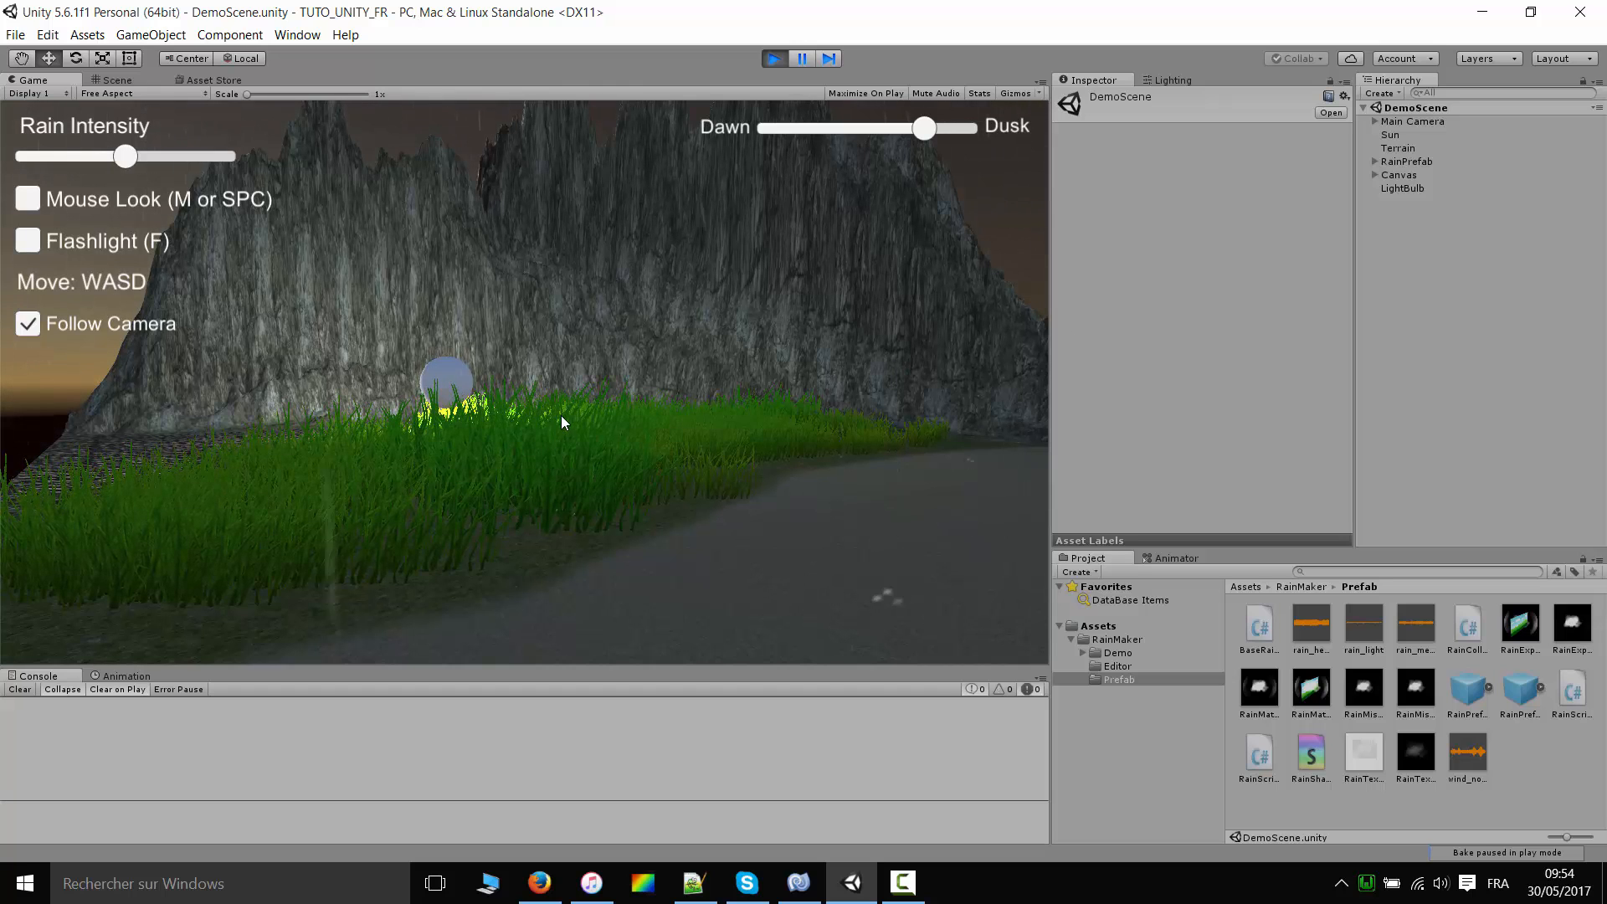
left_click_drag(924, 128, 936, 128)
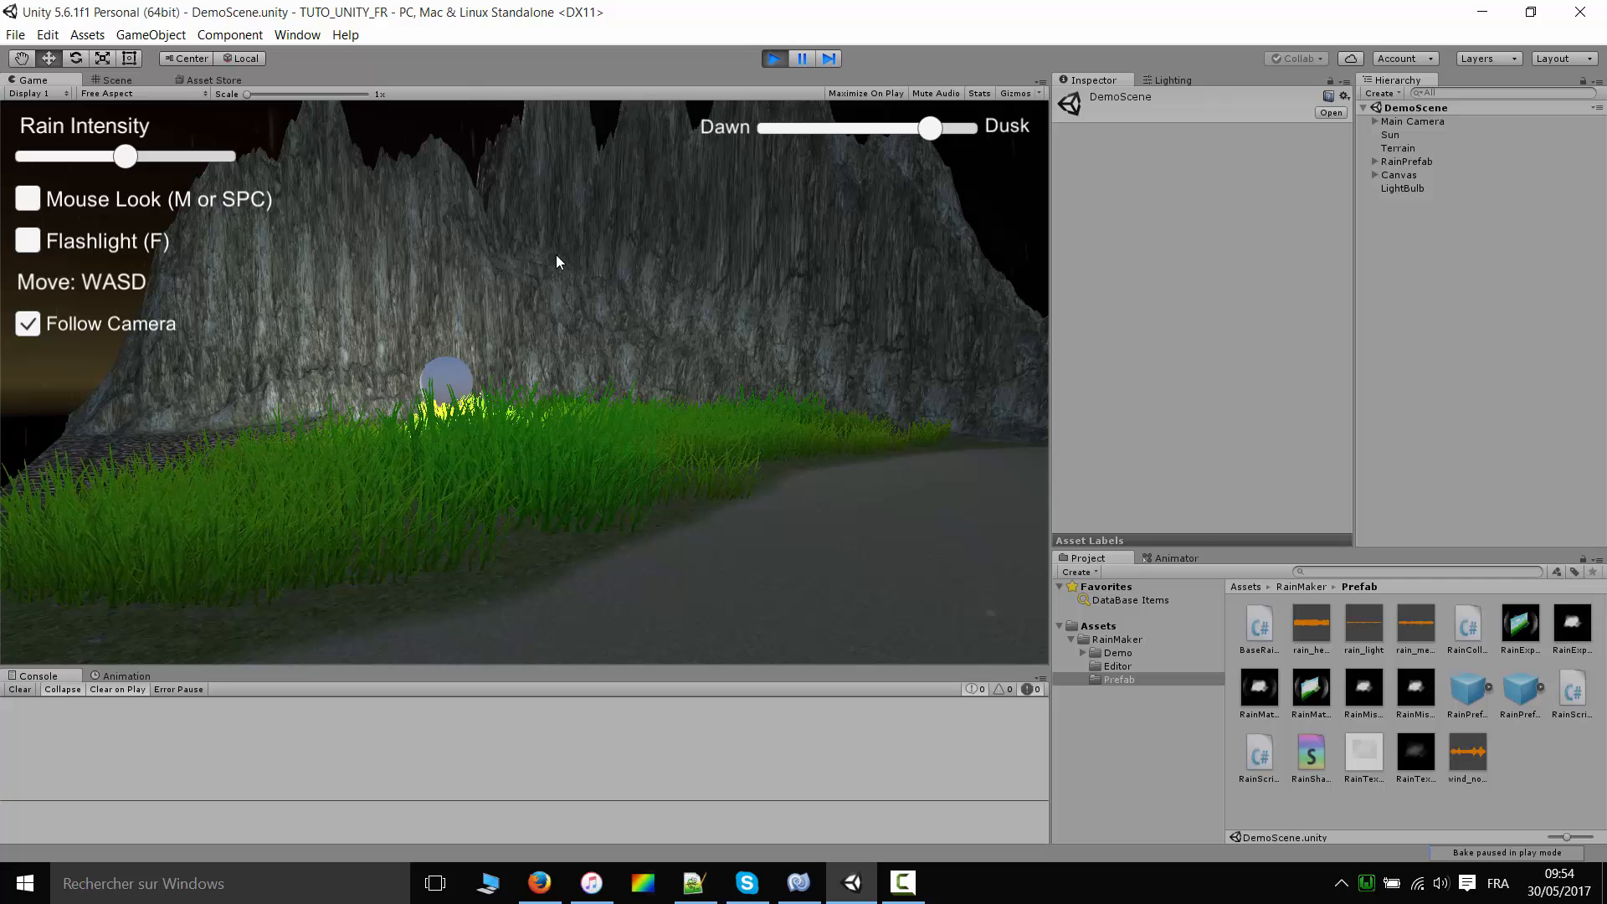
left_click(942, 136)
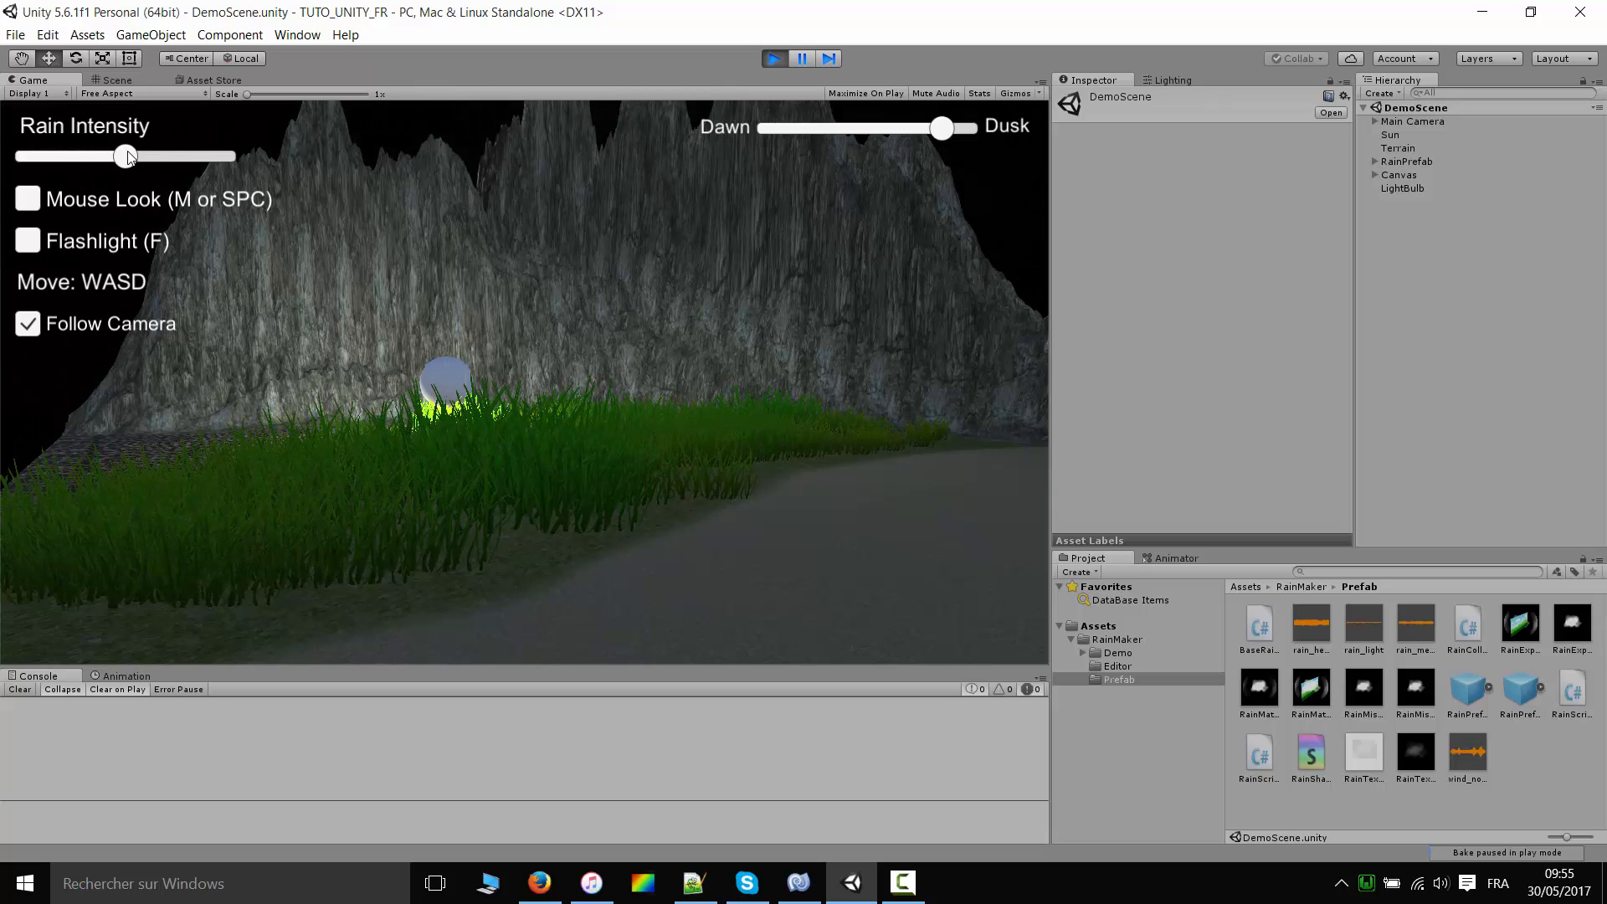
left_click_drag(134, 161, 27, 158)
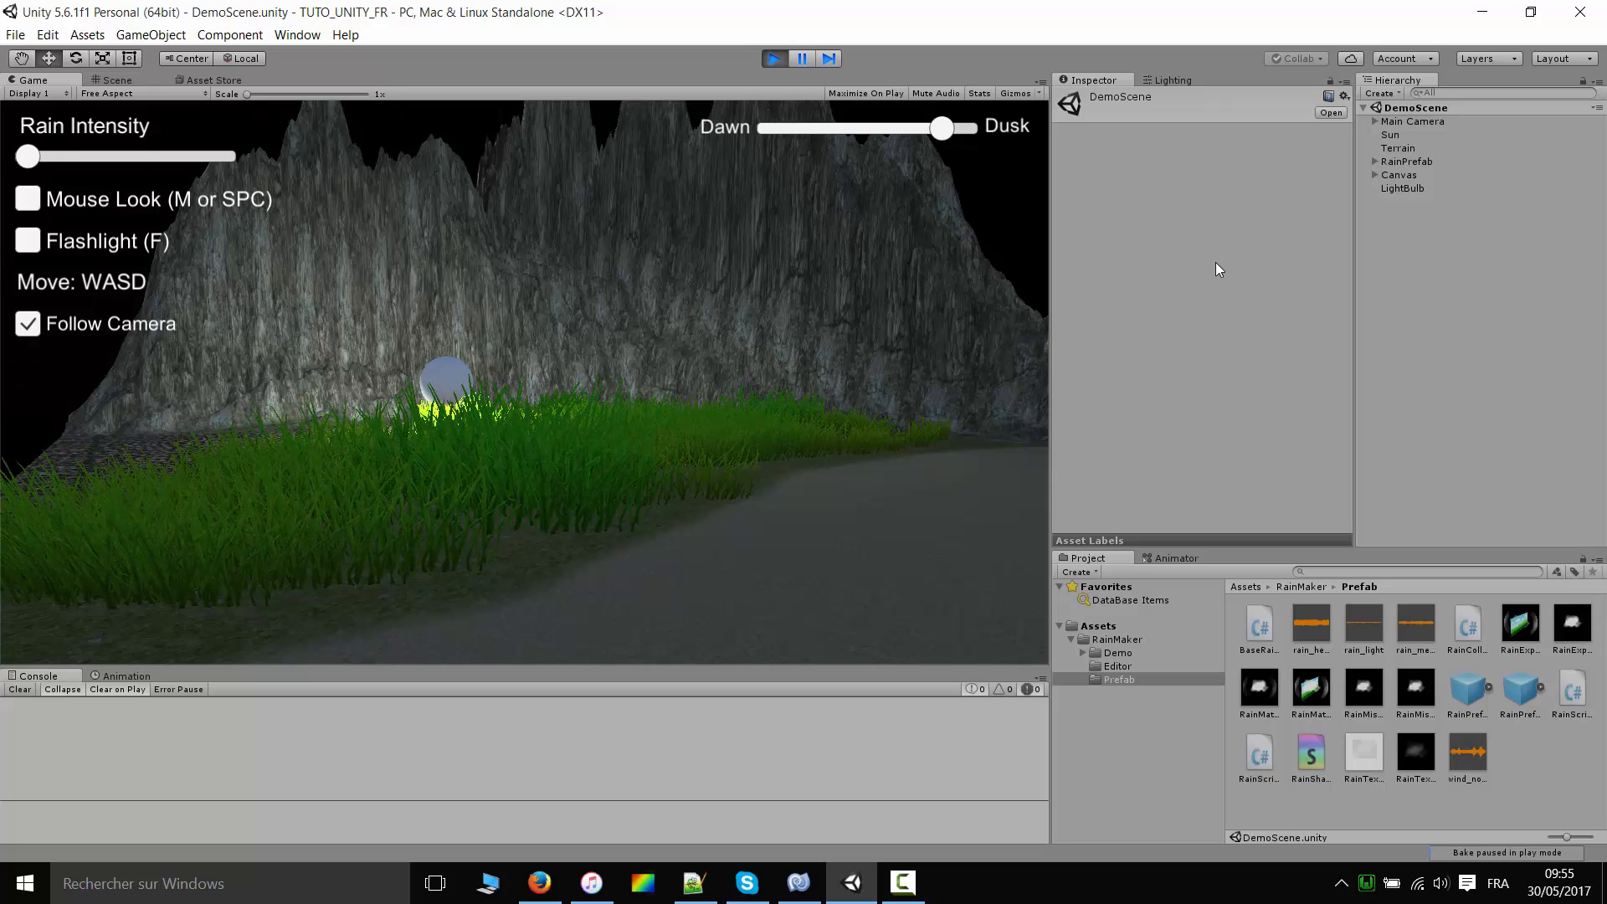
- Disable Enable Wind in the Rain Script of the RainPrefab object
left_click(1409, 162)
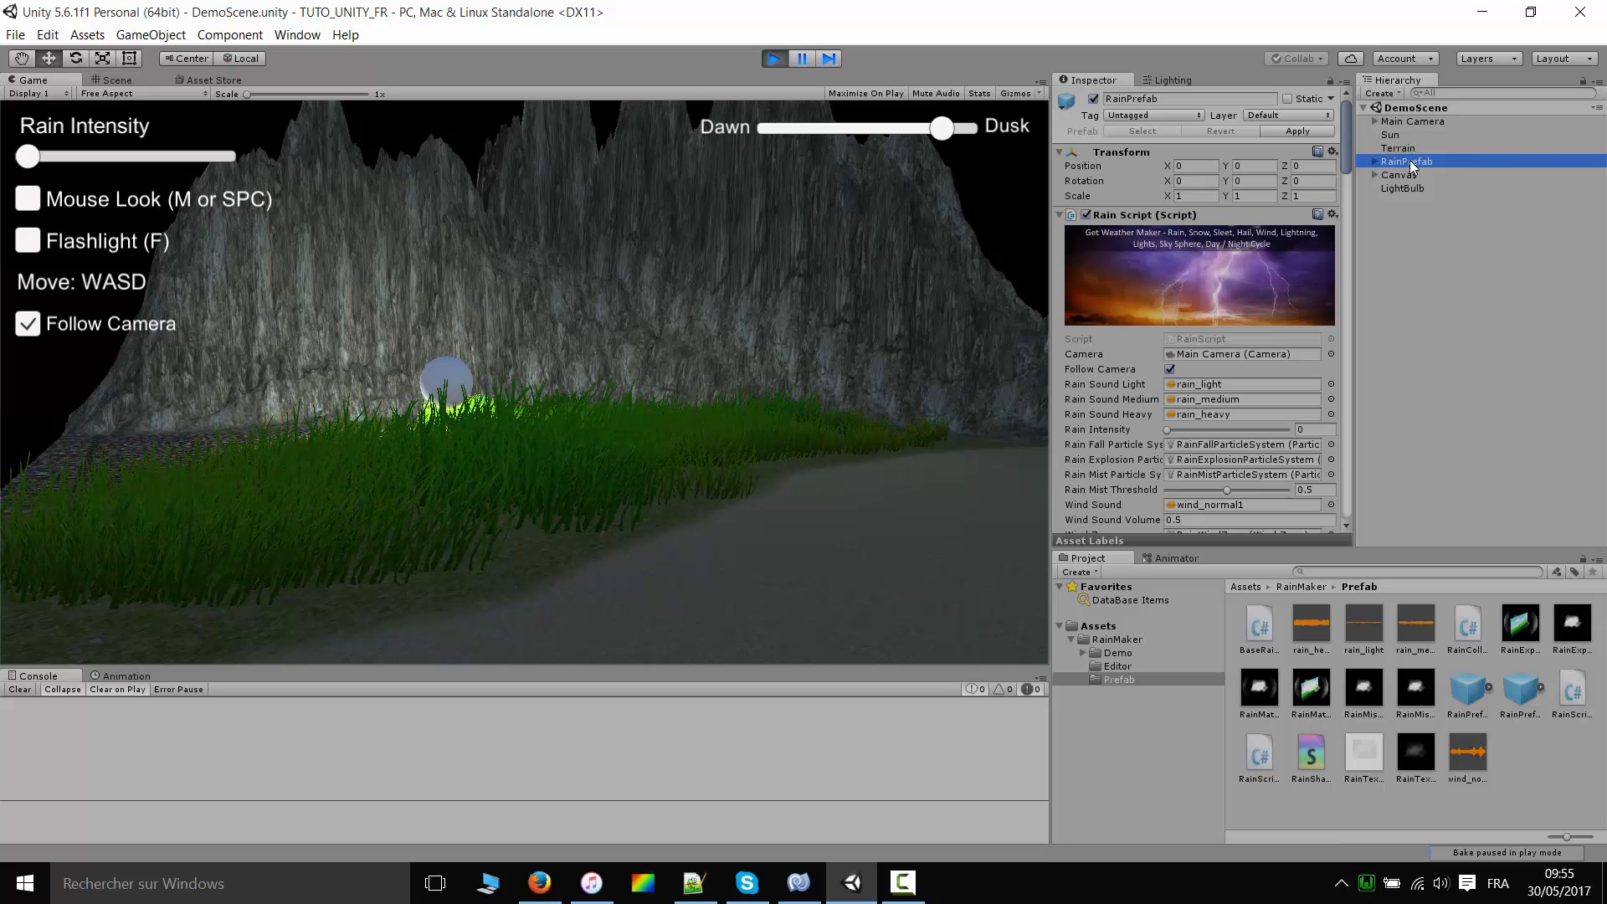
scroll(1225, 192, "down", 5)
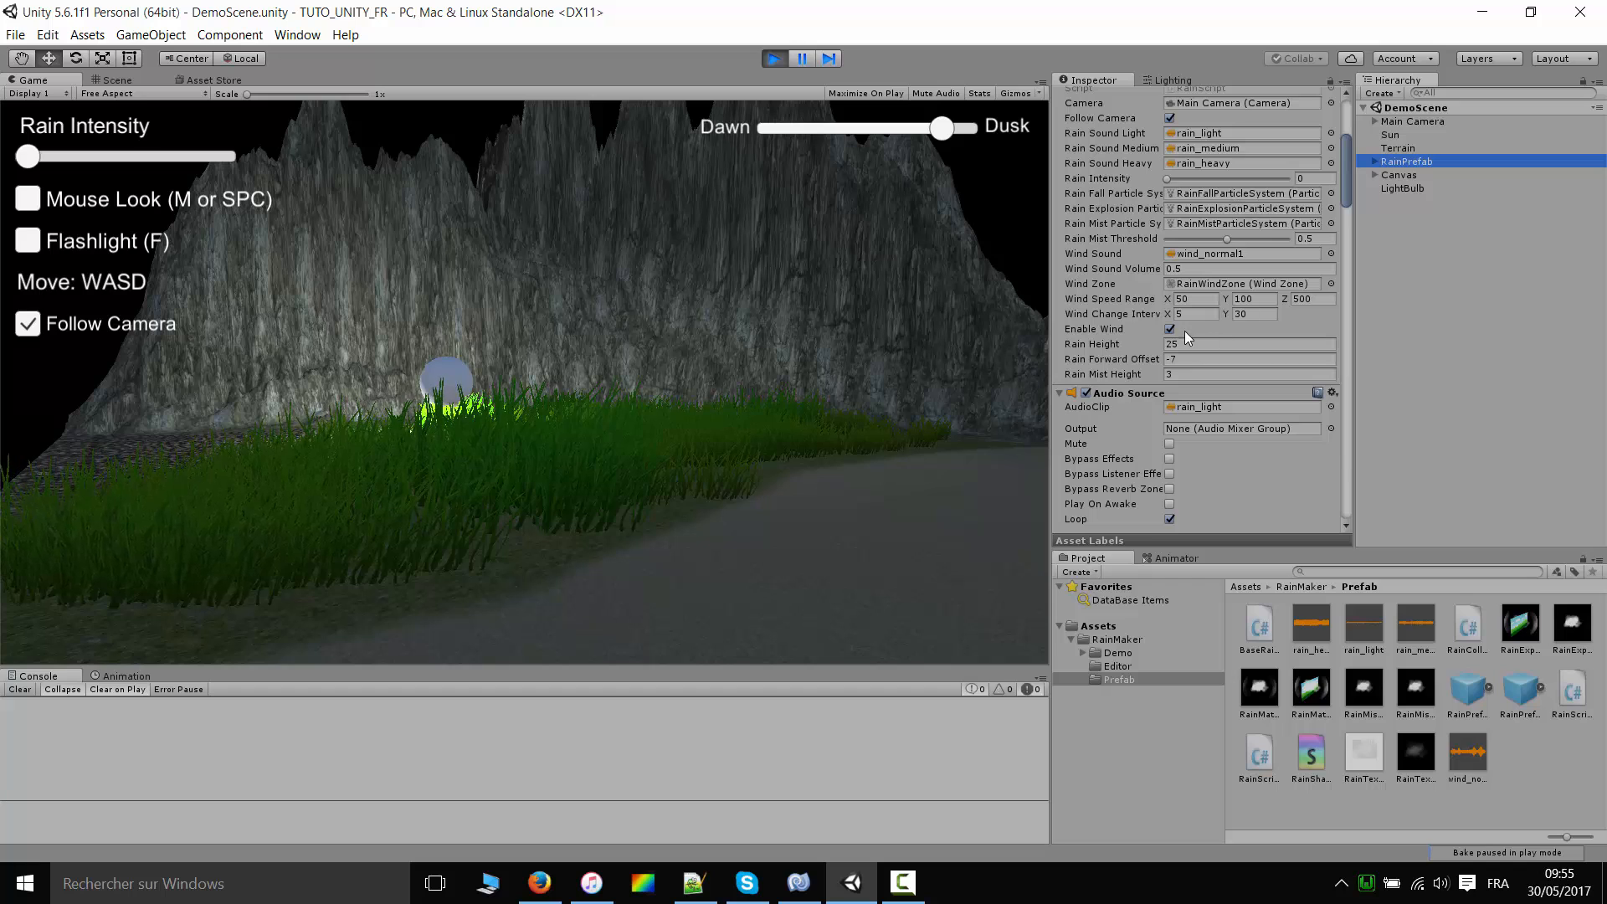
left_click(1169, 329)
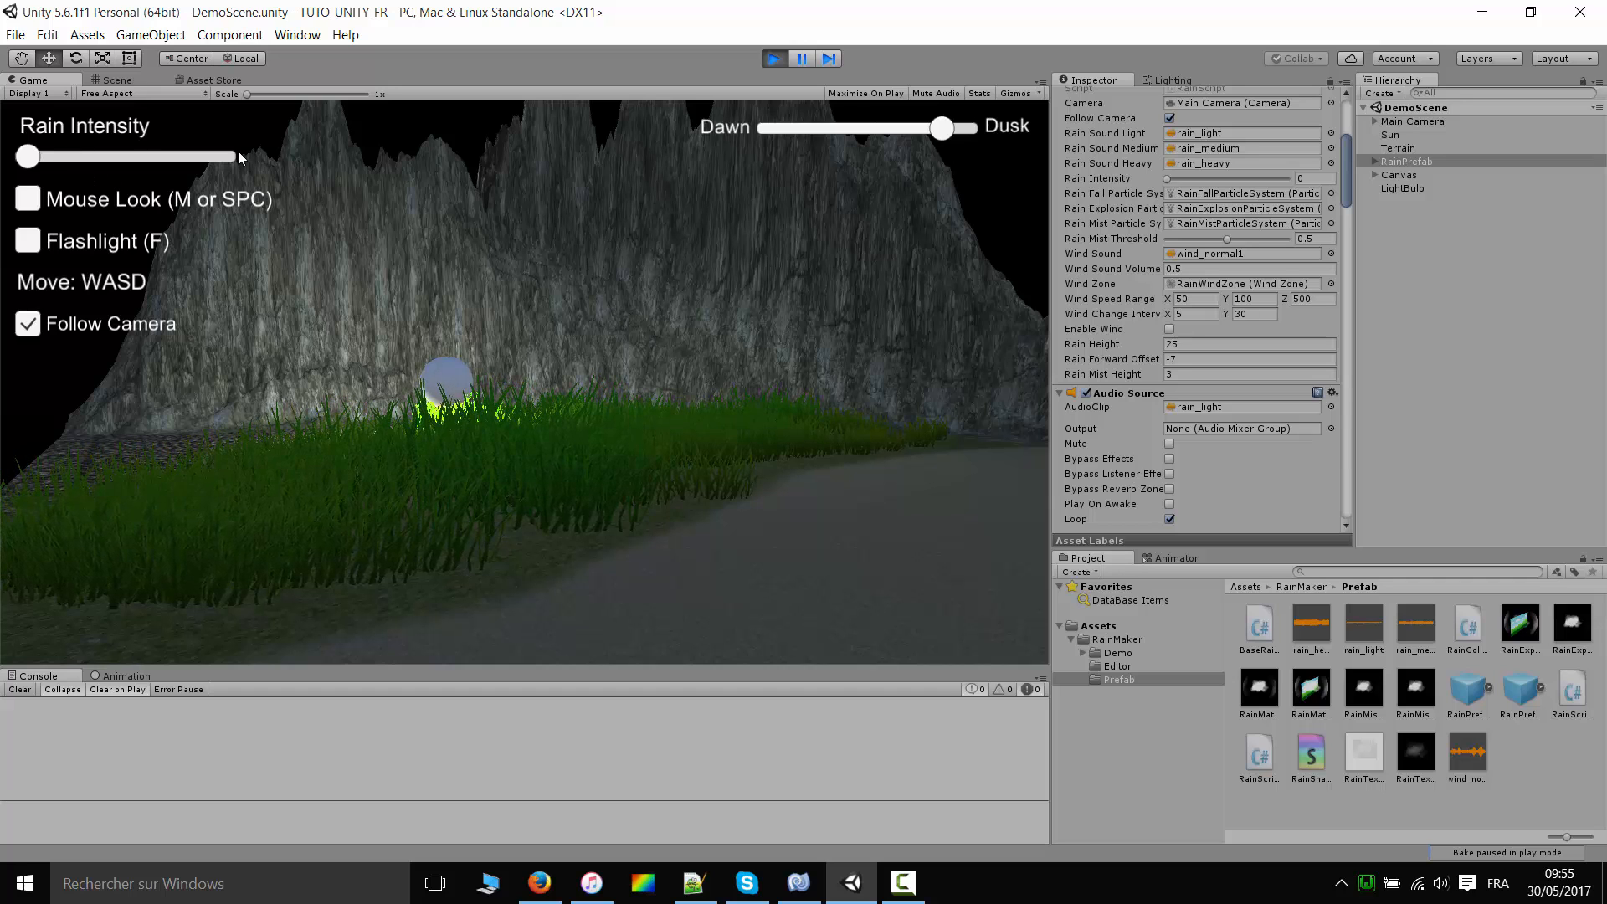
- Set the scene to daylight and try Rain Intensity at about 0.27, 0.63, 1 and 0.12, ending at 0
left_click_drag(947, 117, 880, 132)
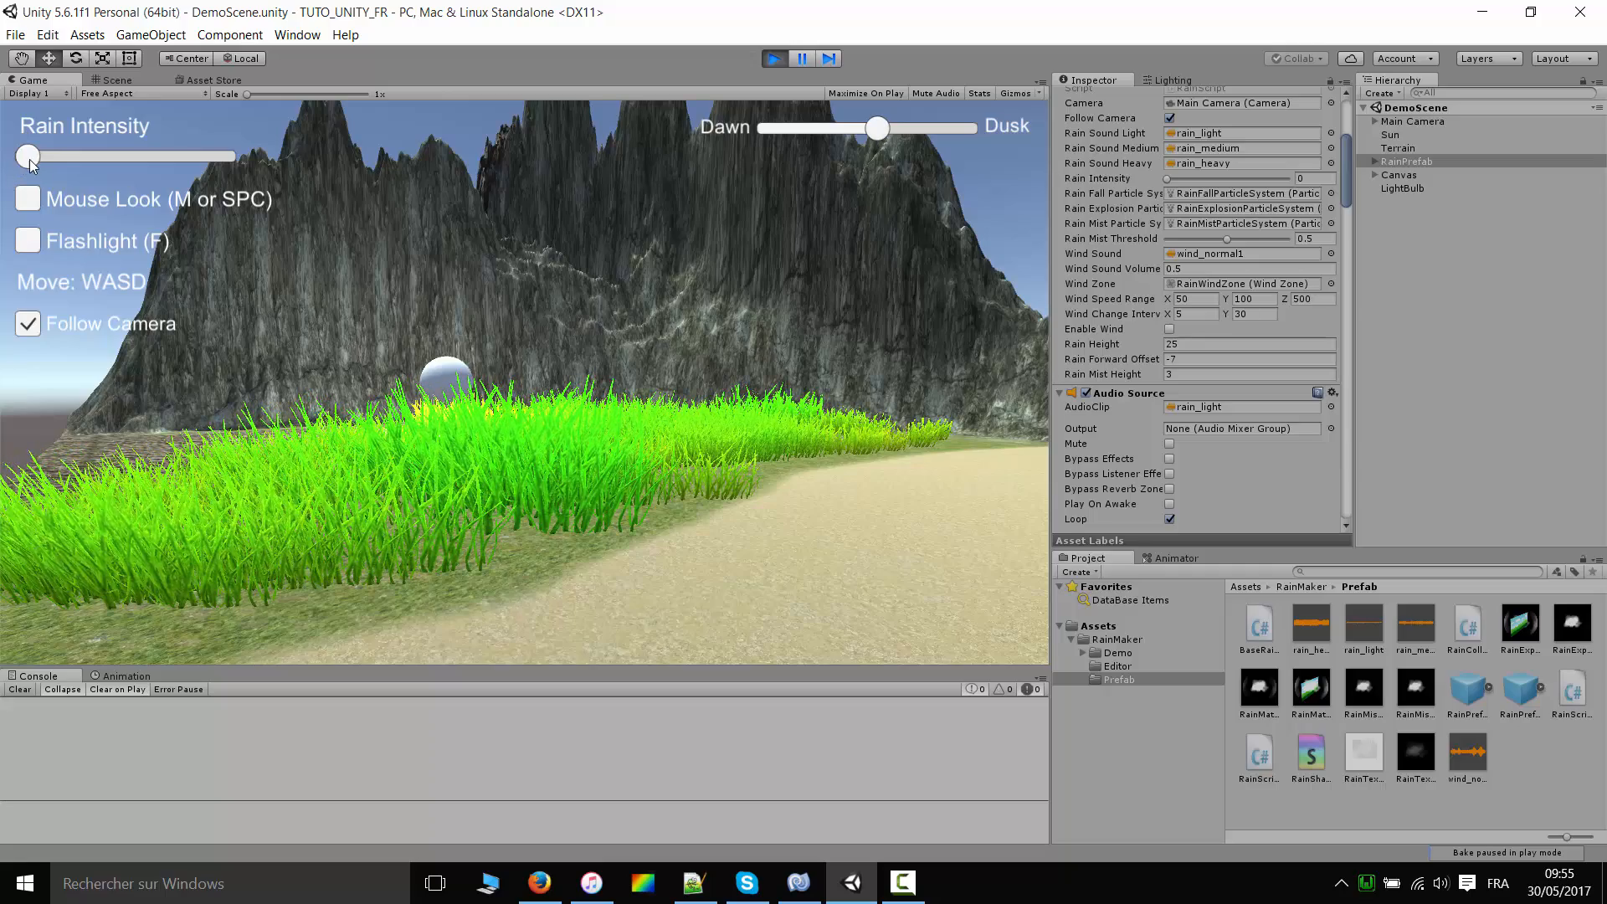
left_click_drag(29, 159, 82, 169)
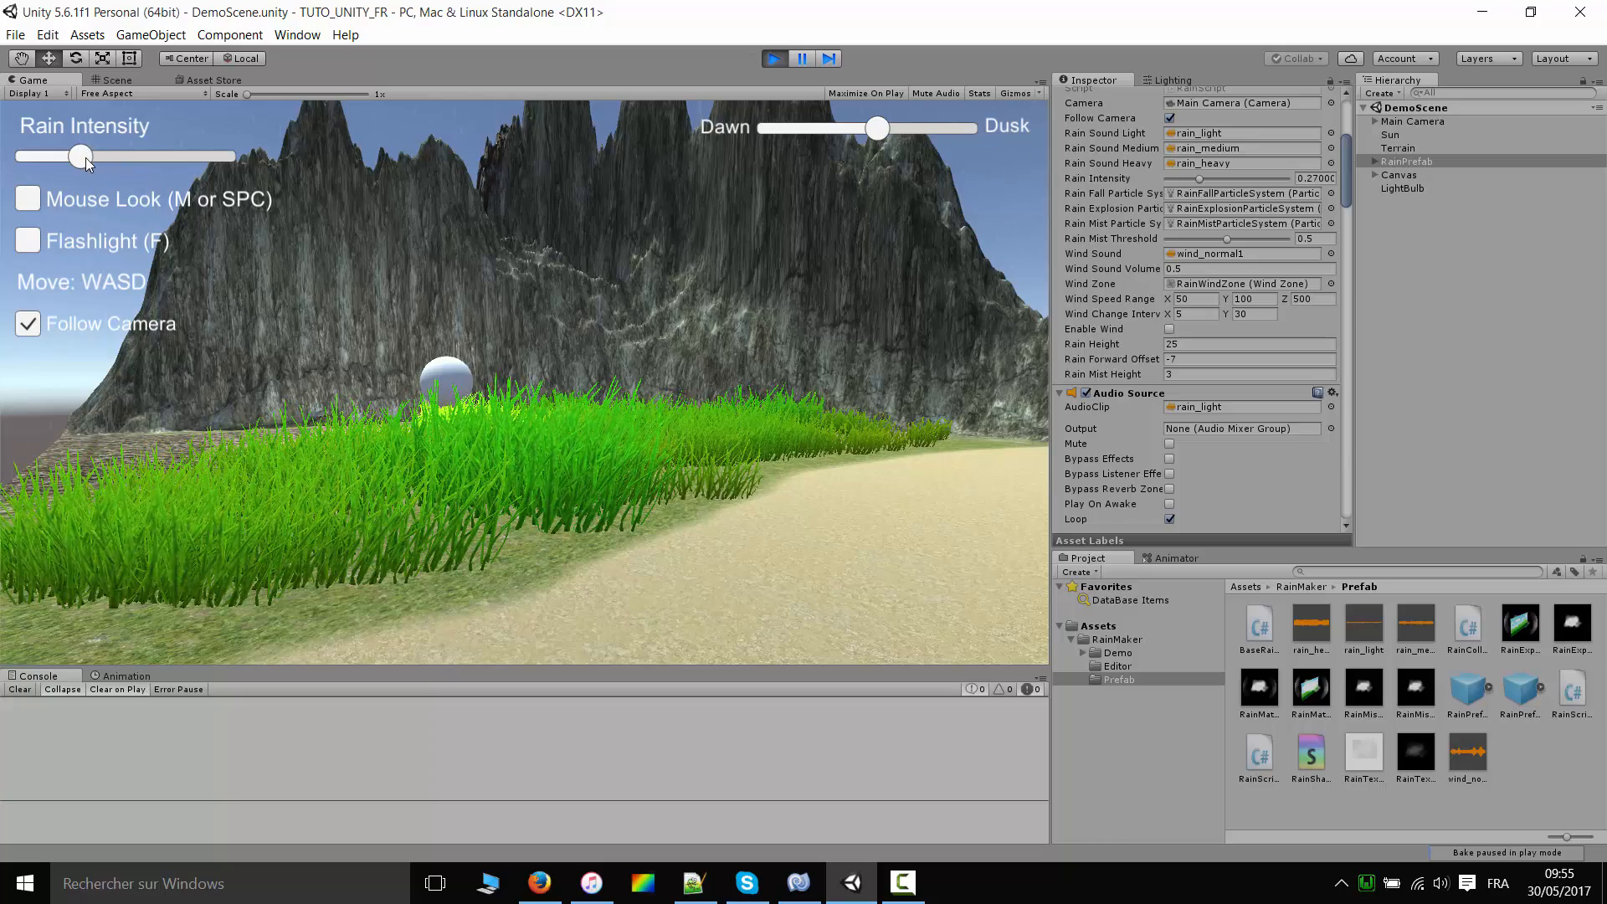
left_click_drag(83, 157, 152, 164)
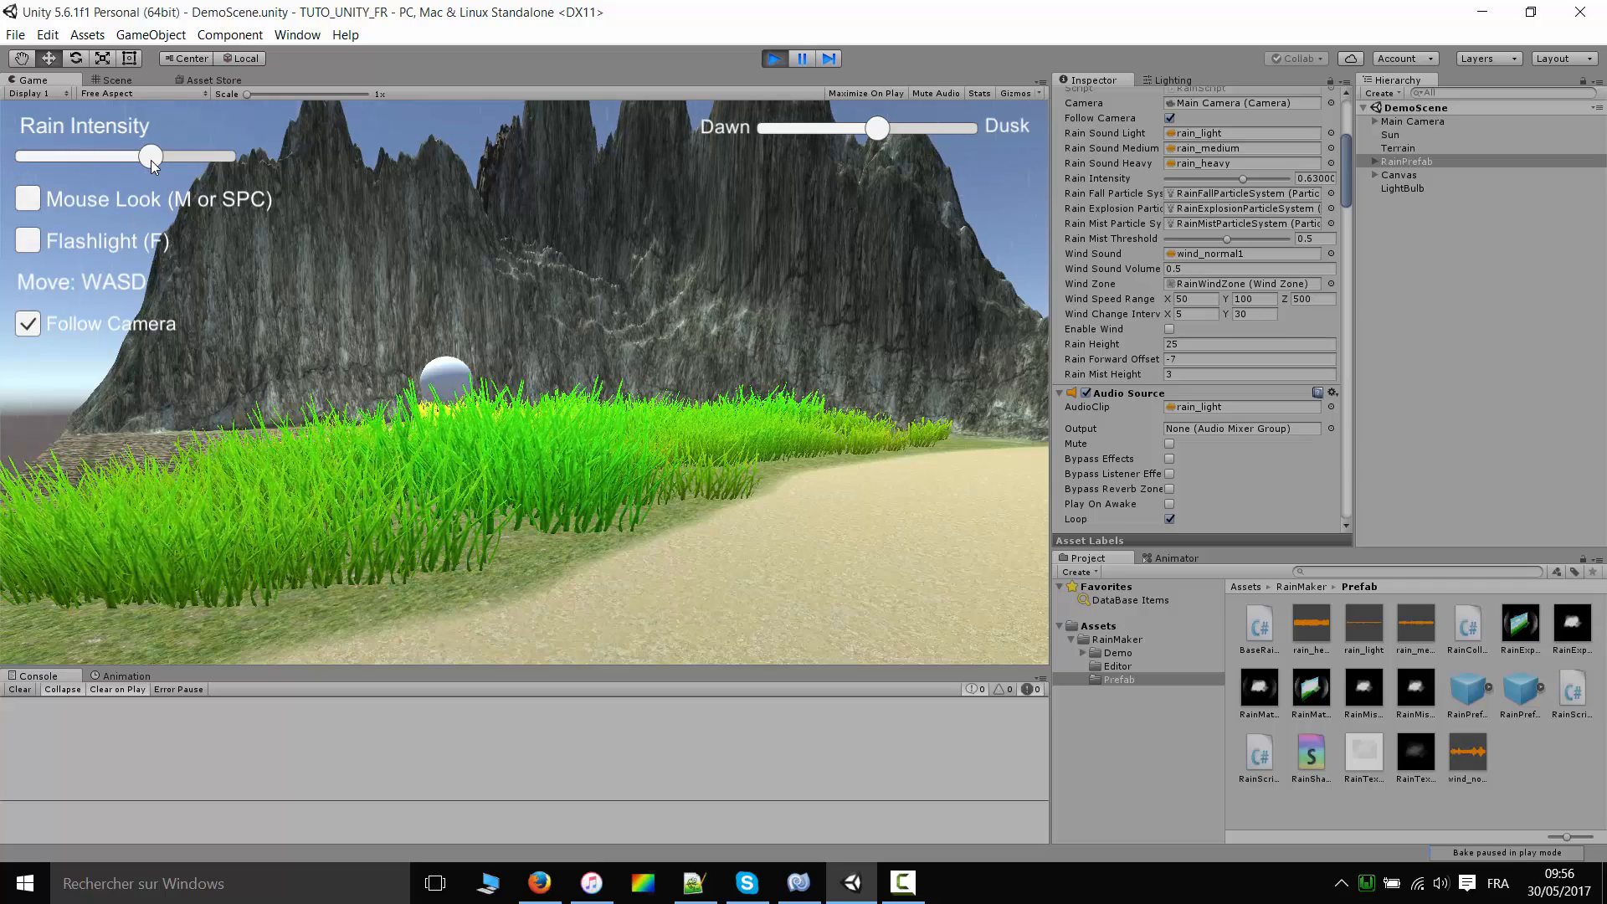
left_click_drag(151, 156, 234, 156)
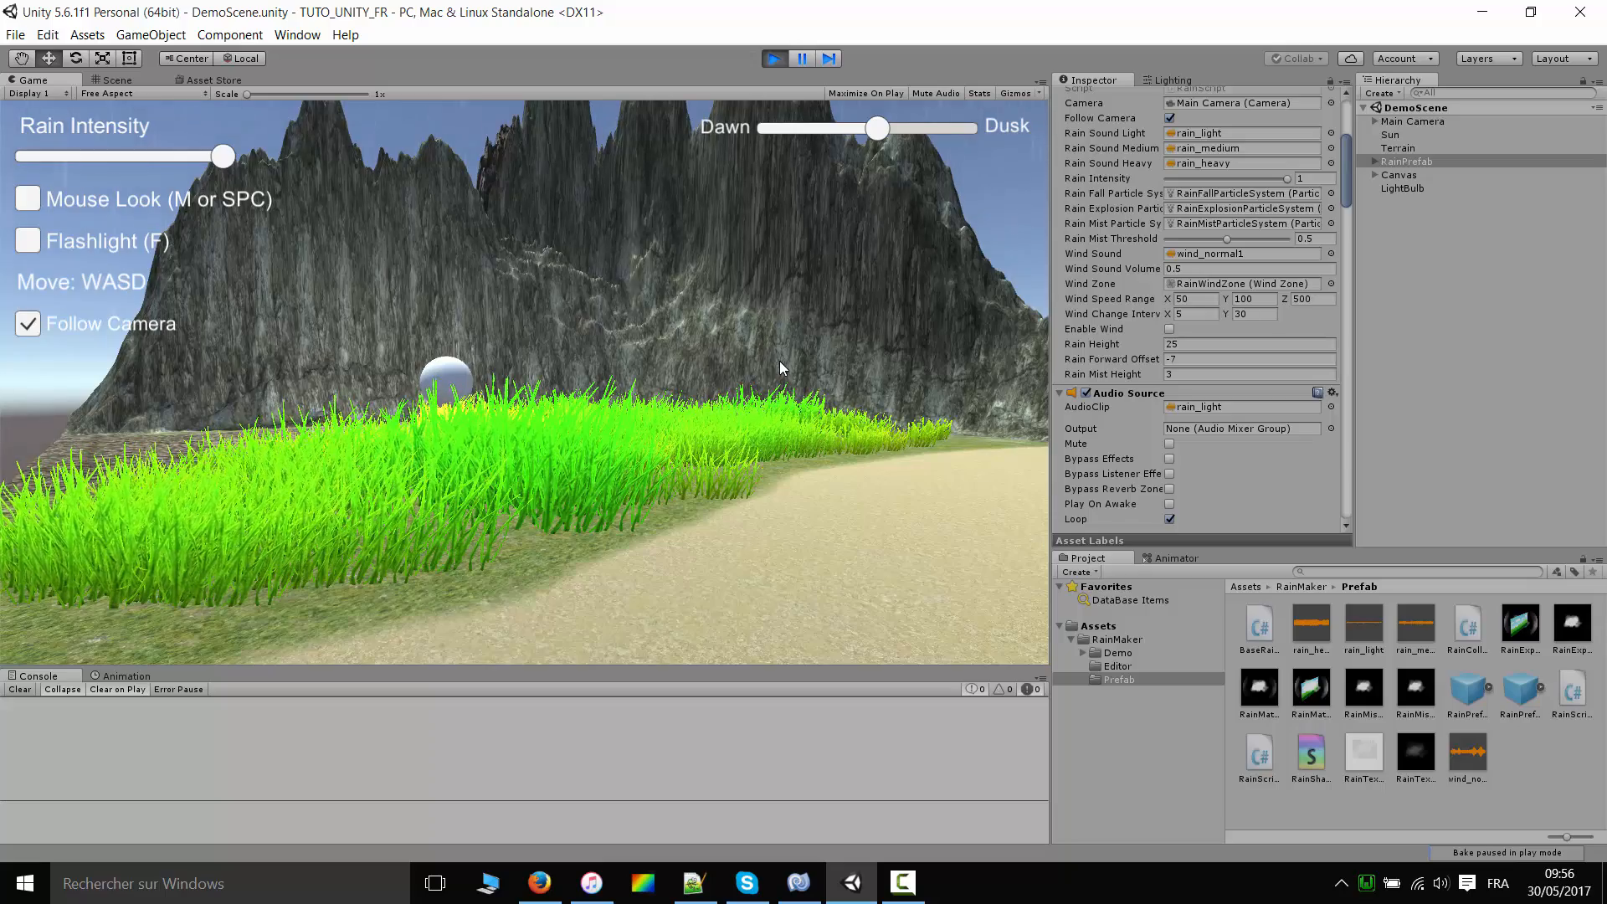
left_click(222, 158)
left_click_drag(222, 160, 53, 161)
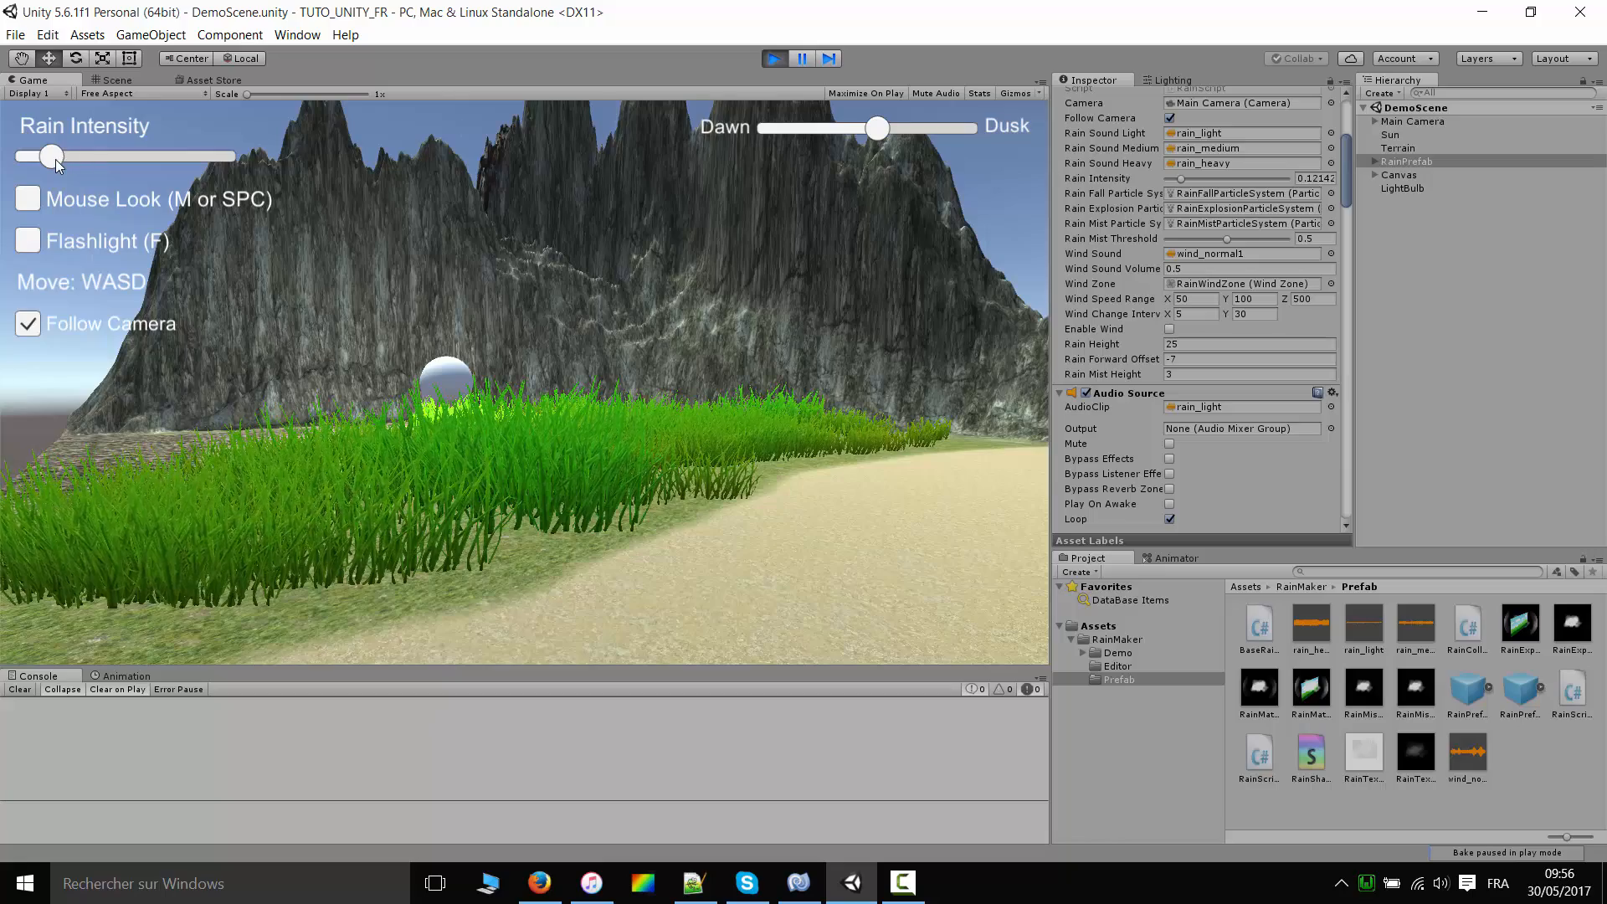
left_click_drag(55, 159, 23, 159)
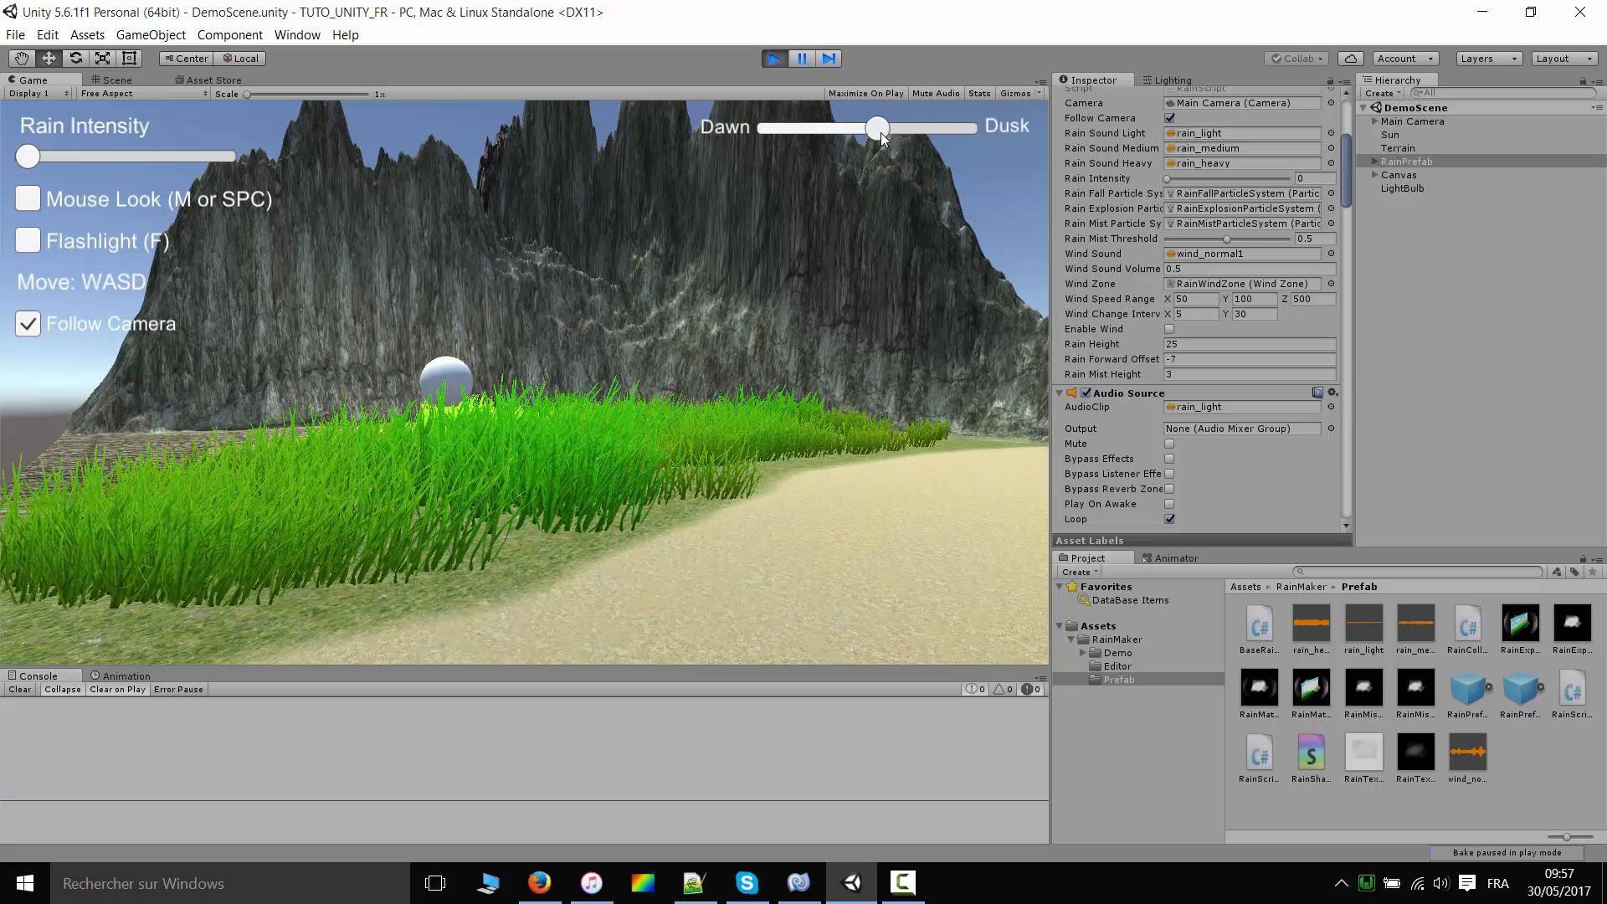
- Test Mouse Look and the Flashlight near Dusk with Rain Intensity at about 0.58, and stop the run
left_click_drag(880, 132, 940, 127)
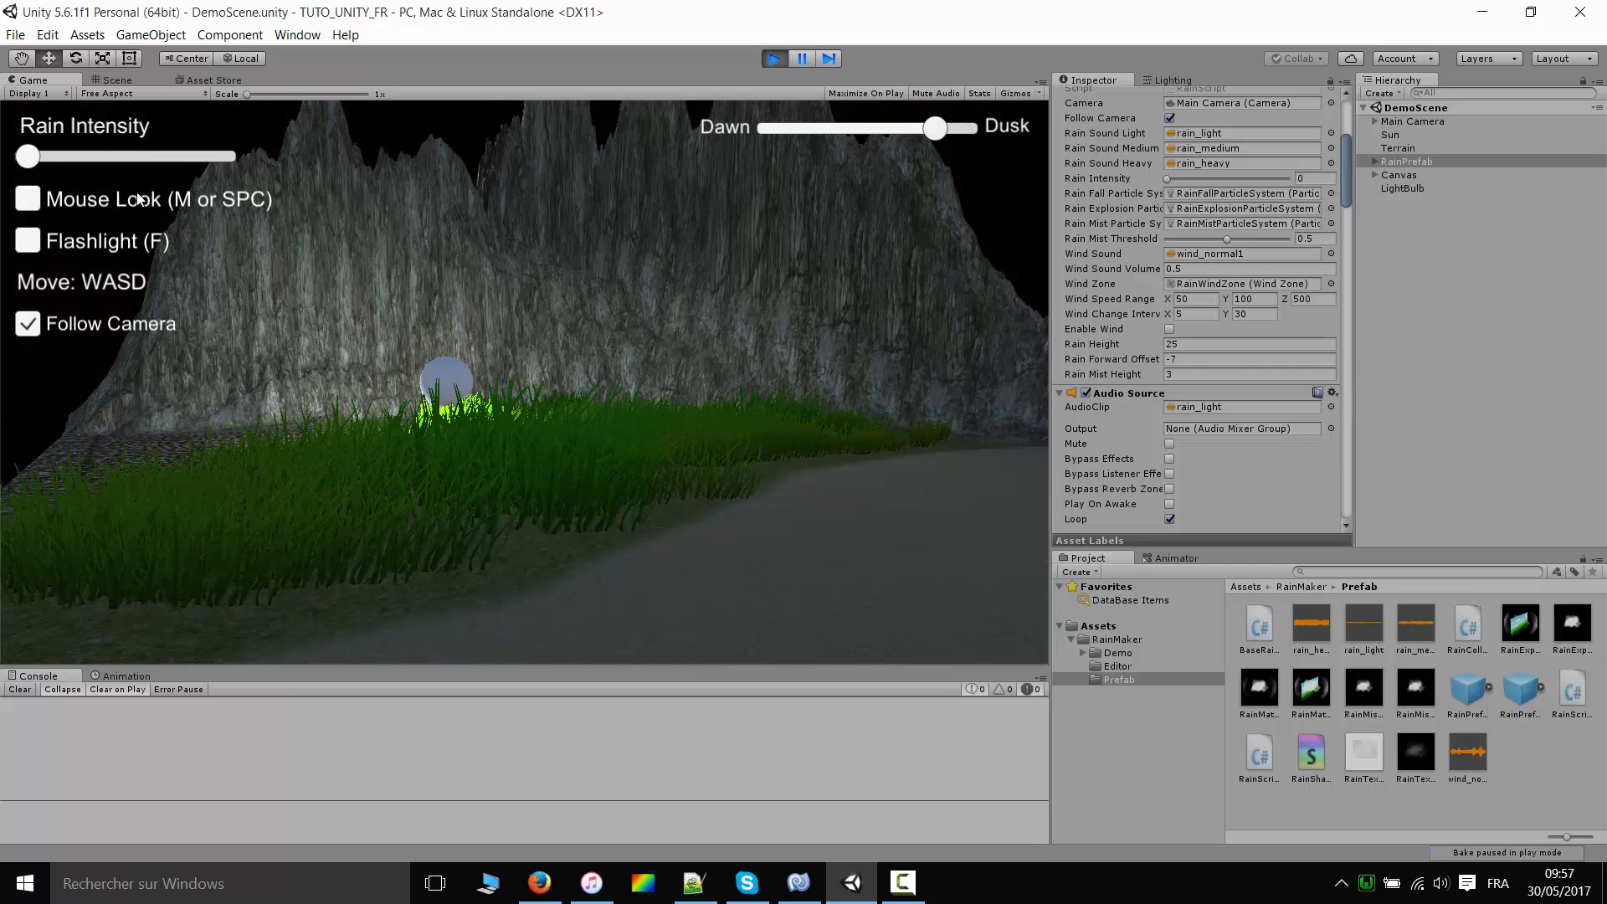
left_click_drag(89, 160, 140, 164)
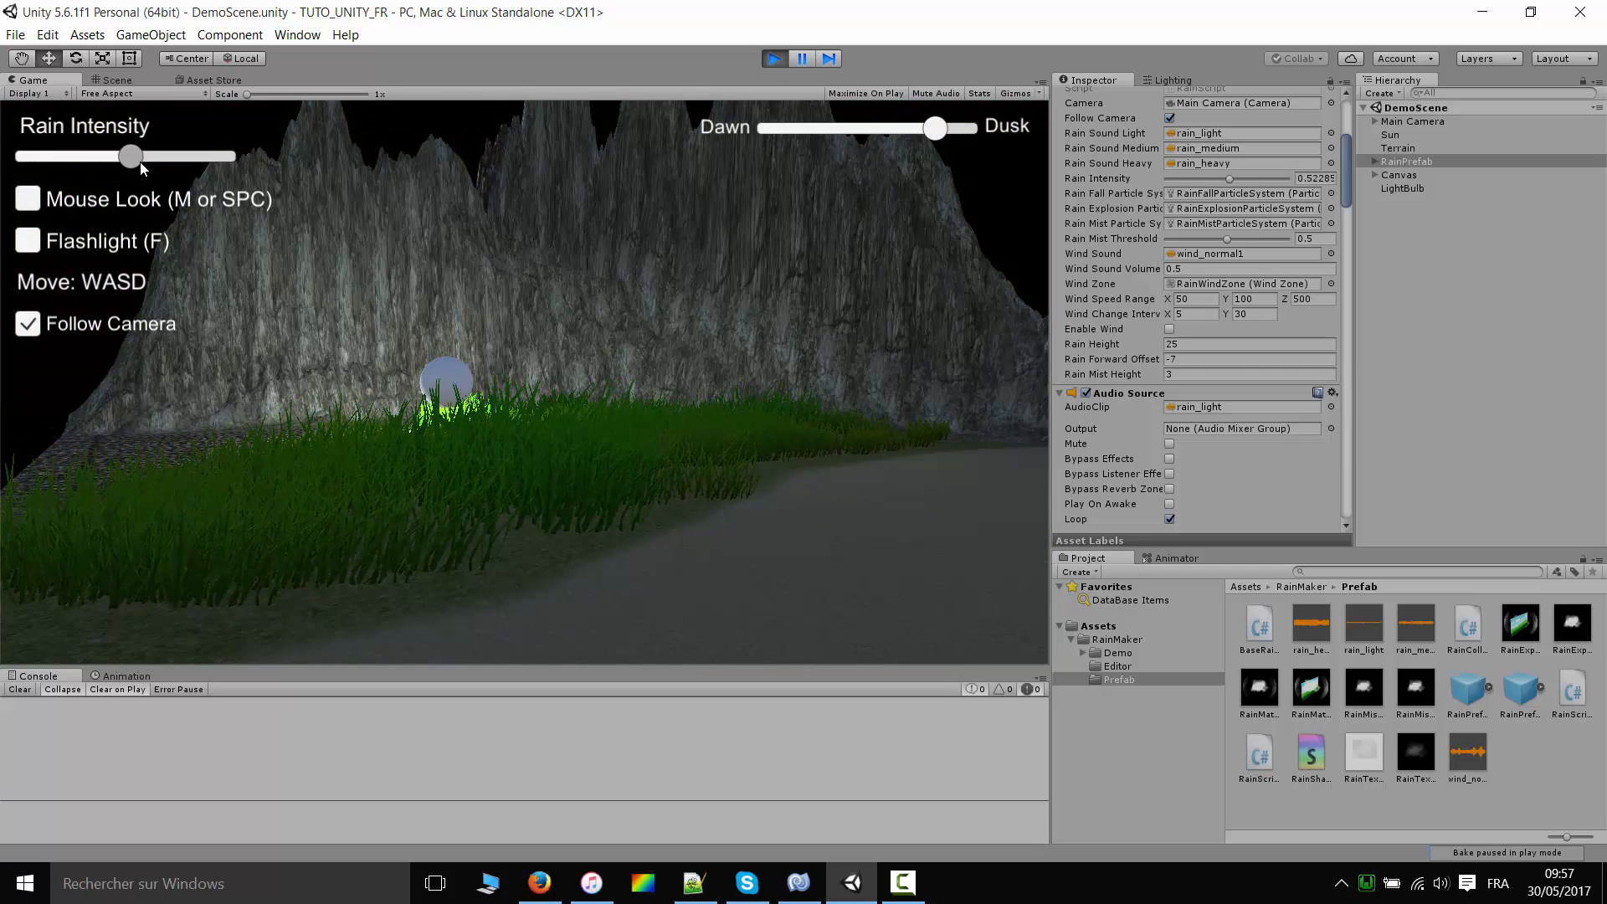
left_click(50, 201)
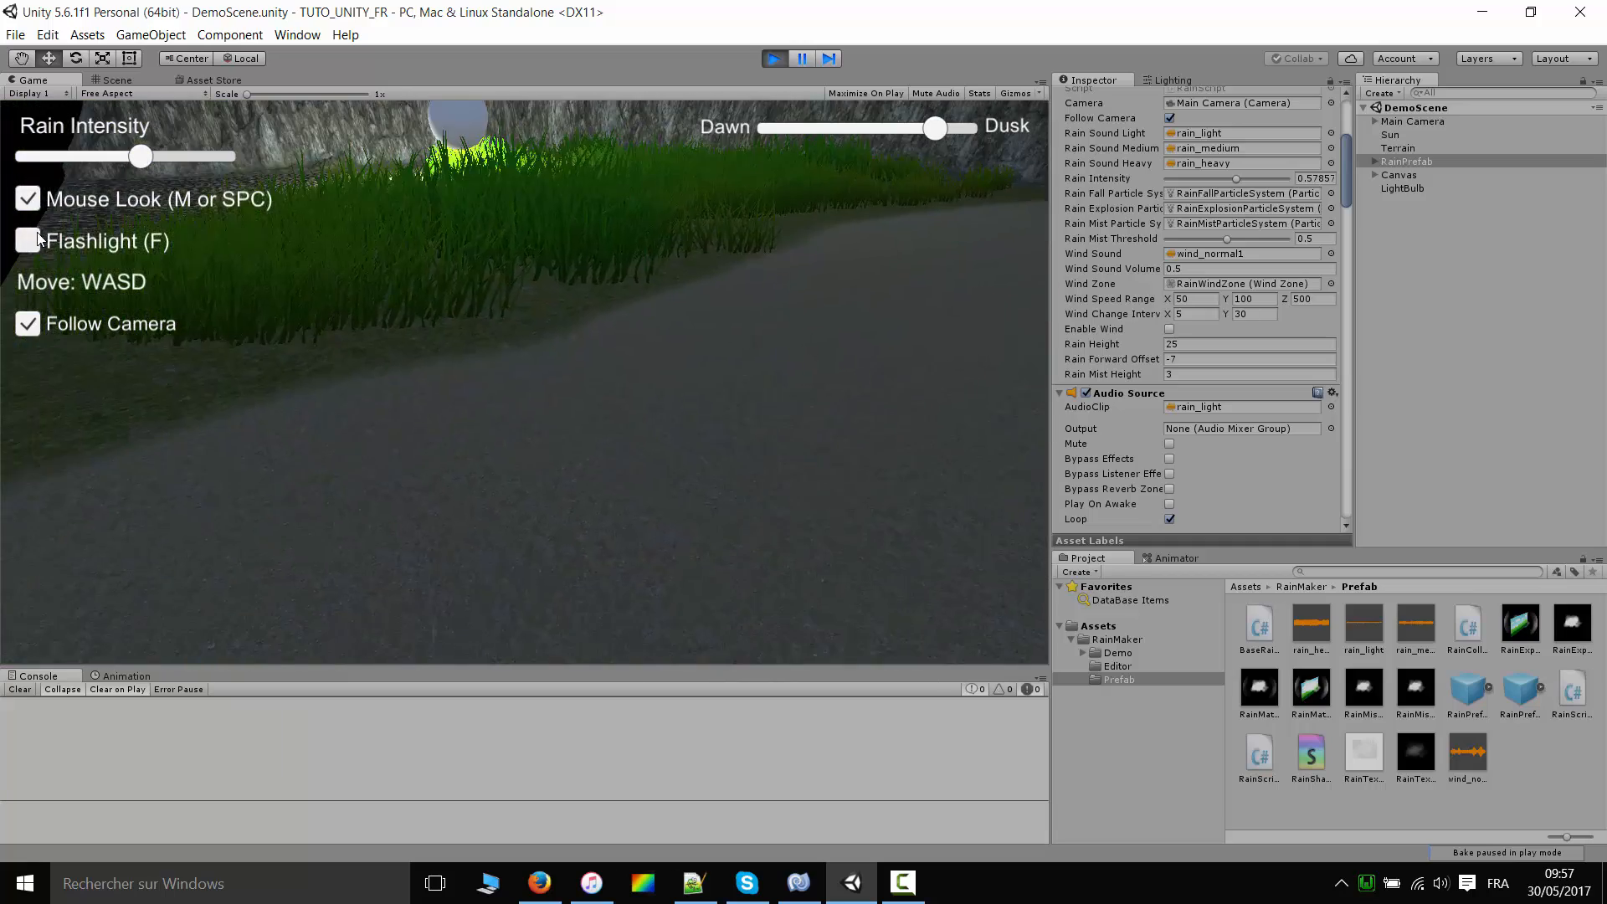
key("f")
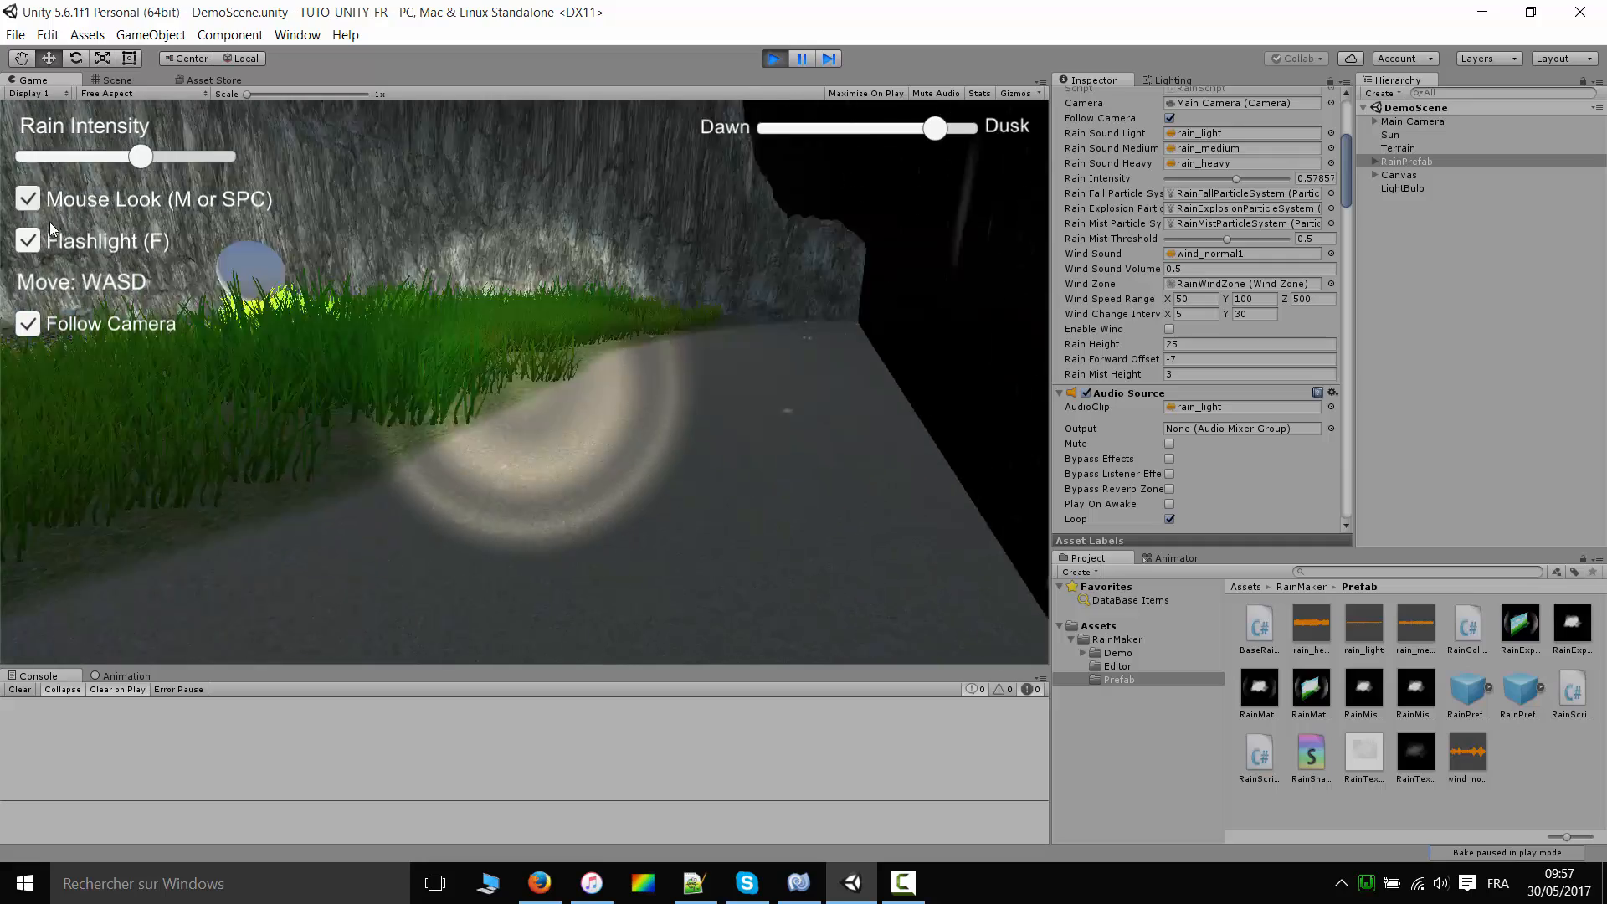
key("f")
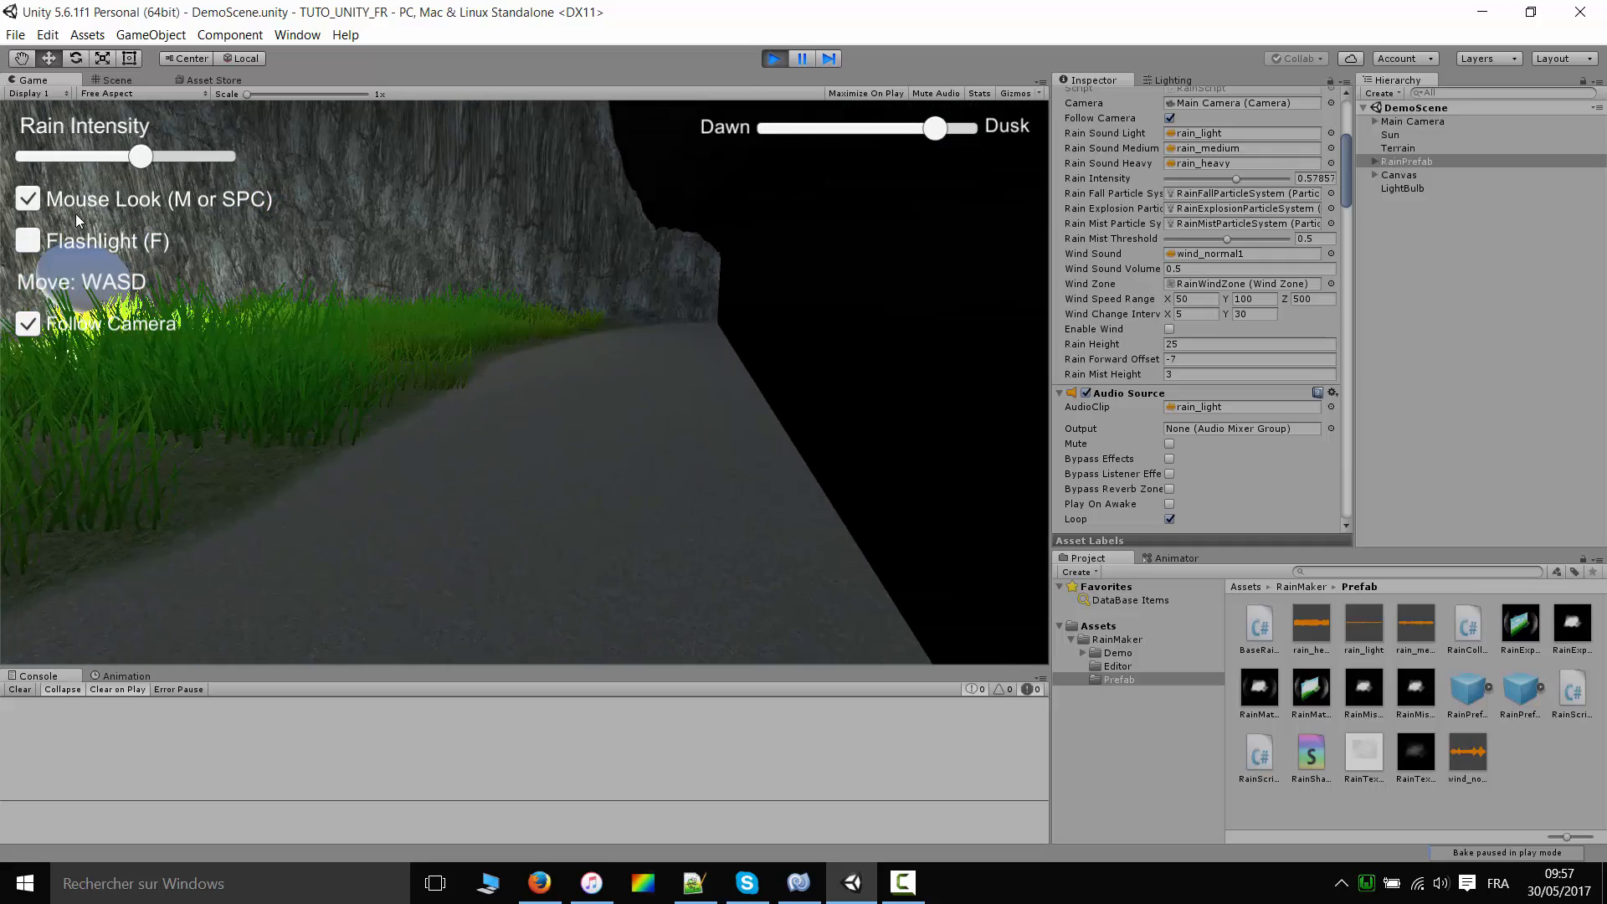
left_click(44, 243)
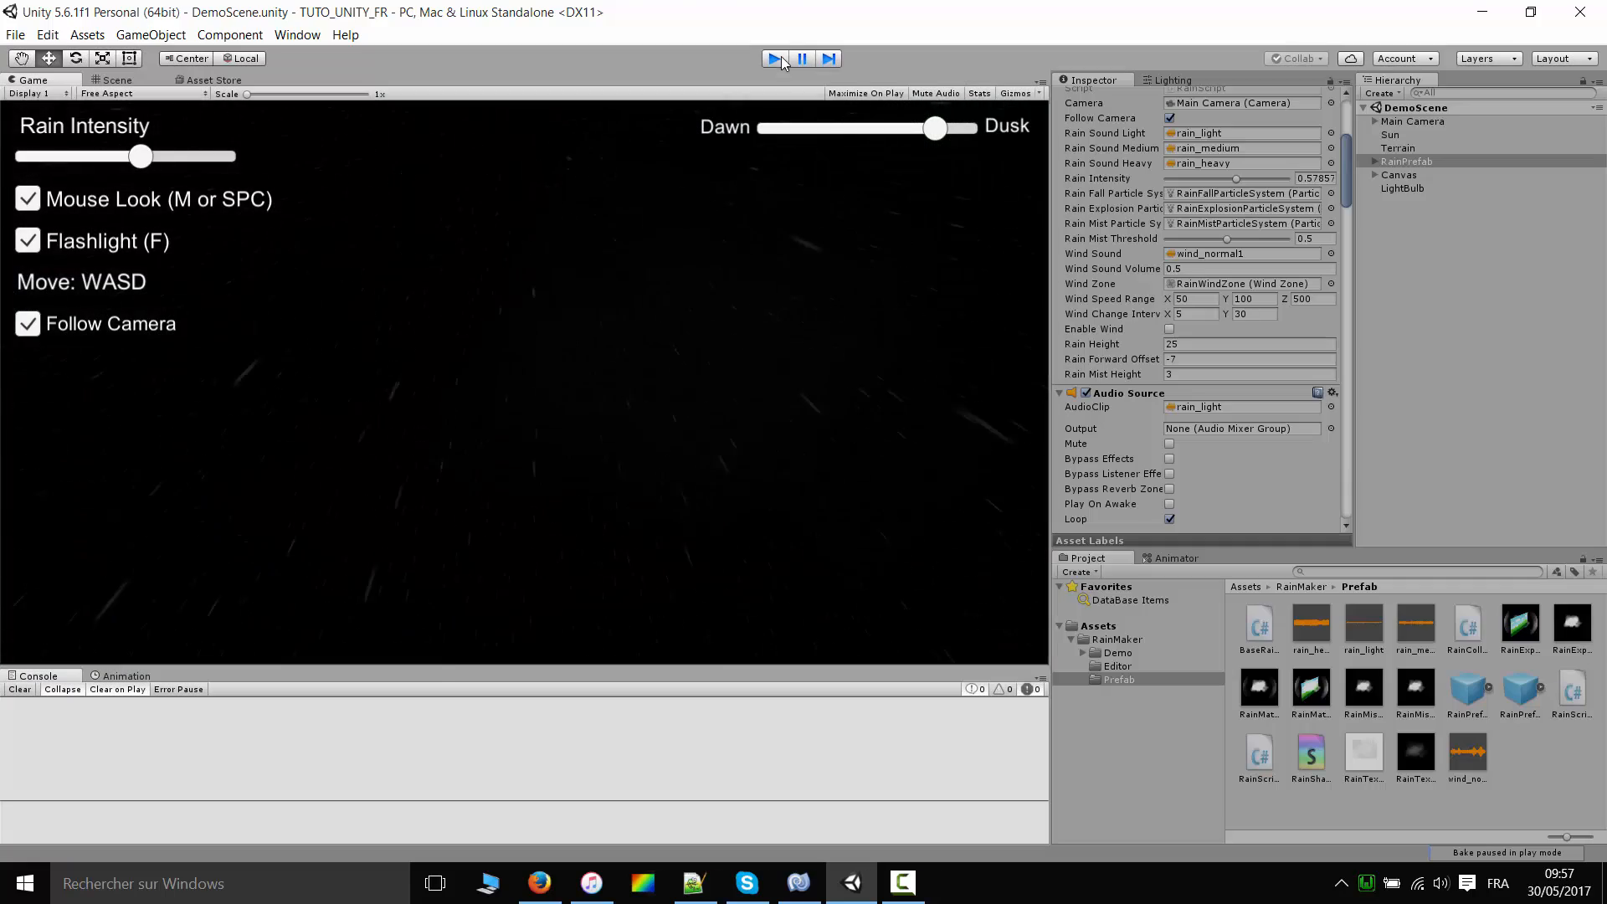
left_click(779, 58)
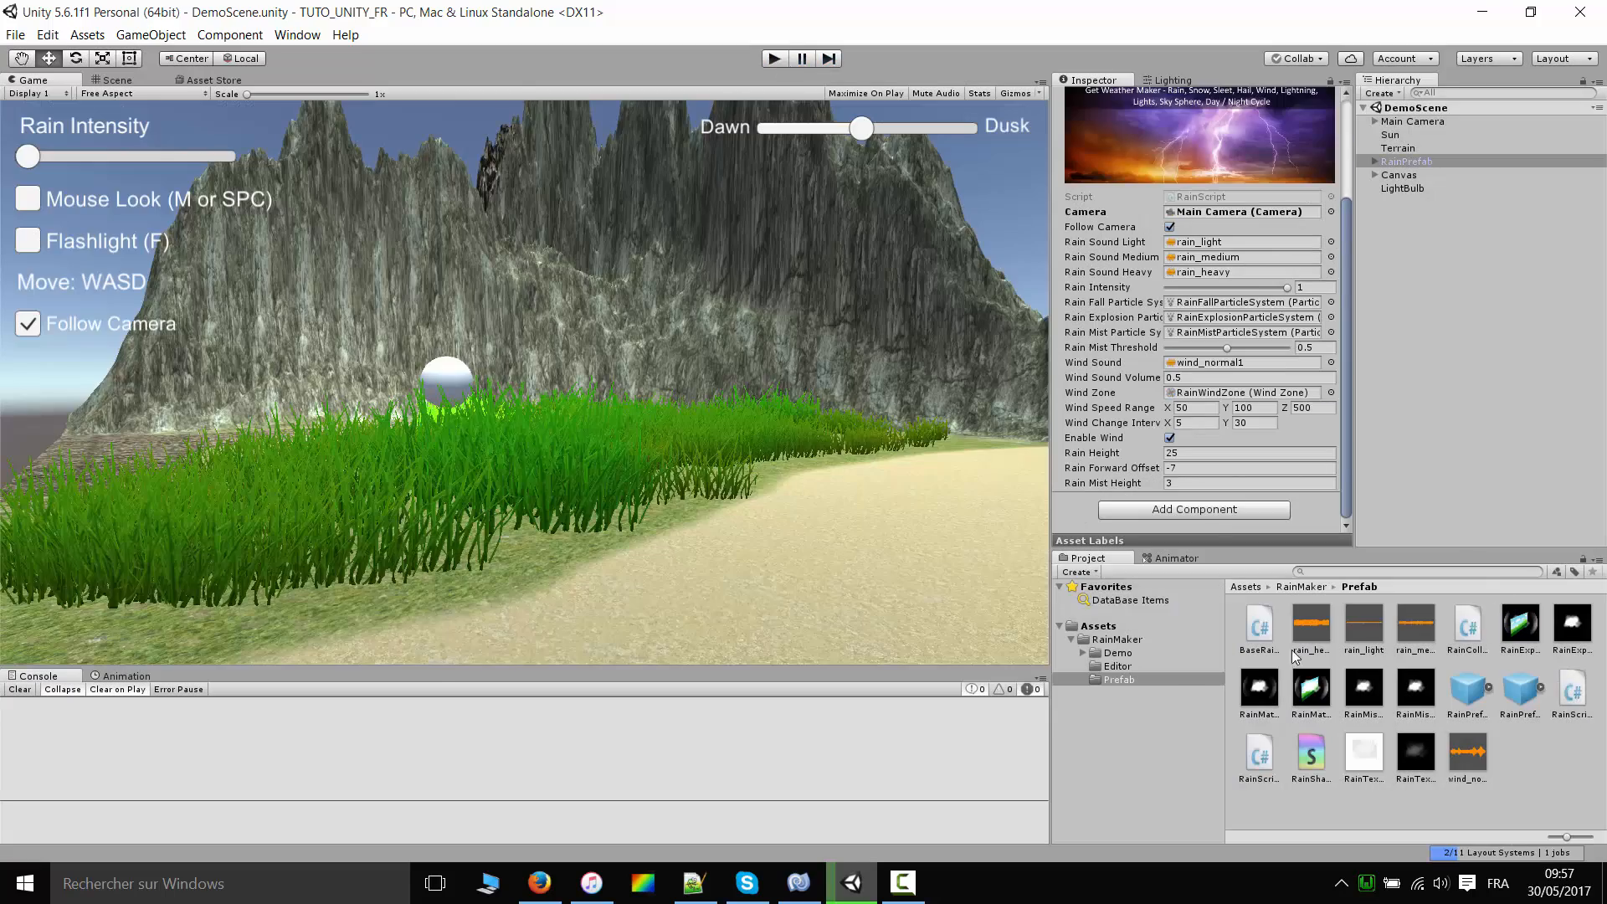
- Open the DemoScene2D scene from RainMaker's Demo folder and play it
left_click(1117, 653)
double_click(1416, 628)
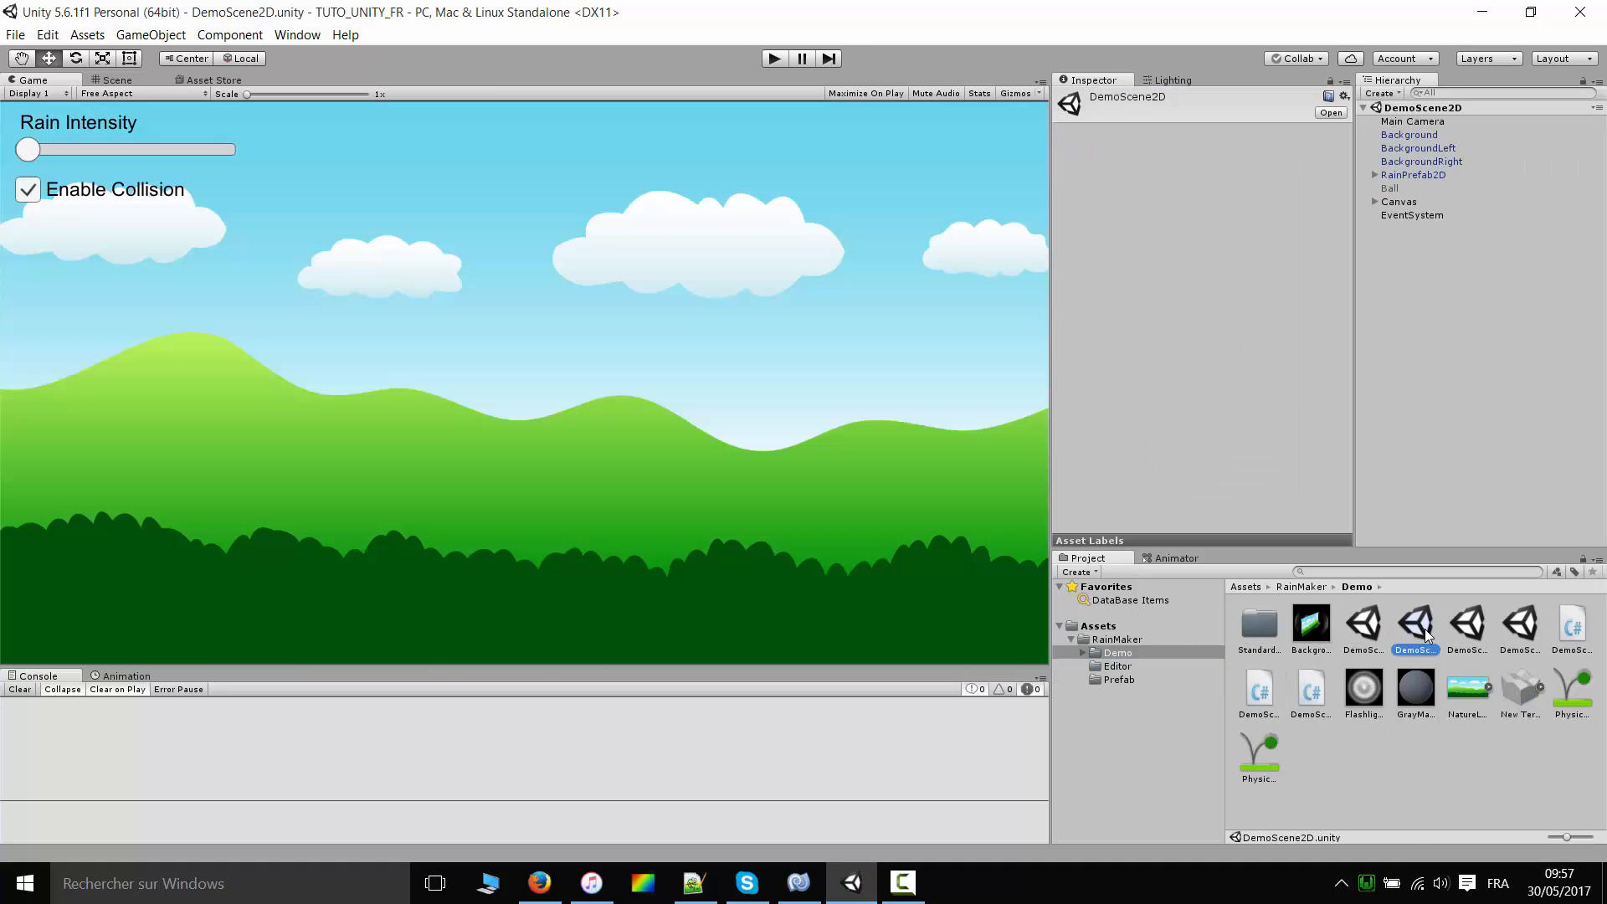
left_click(774, 58)
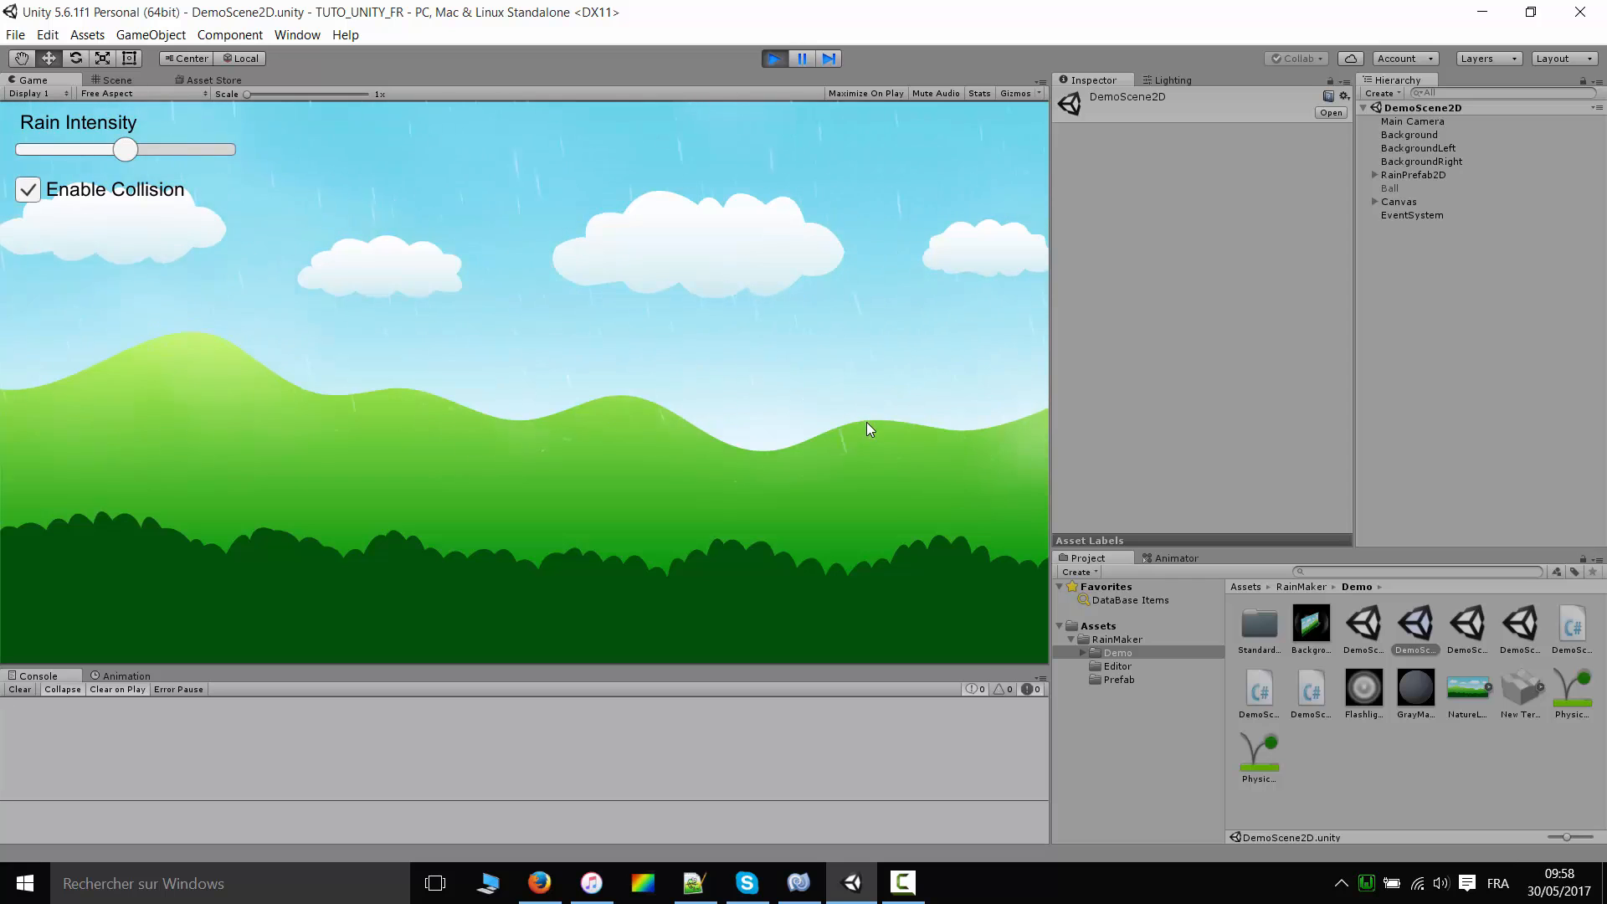
- Activate the Ball object in the running 2D scene, compare the rain with Enable Collision off, on and off again, and stop the run
left_click(1392, 186)
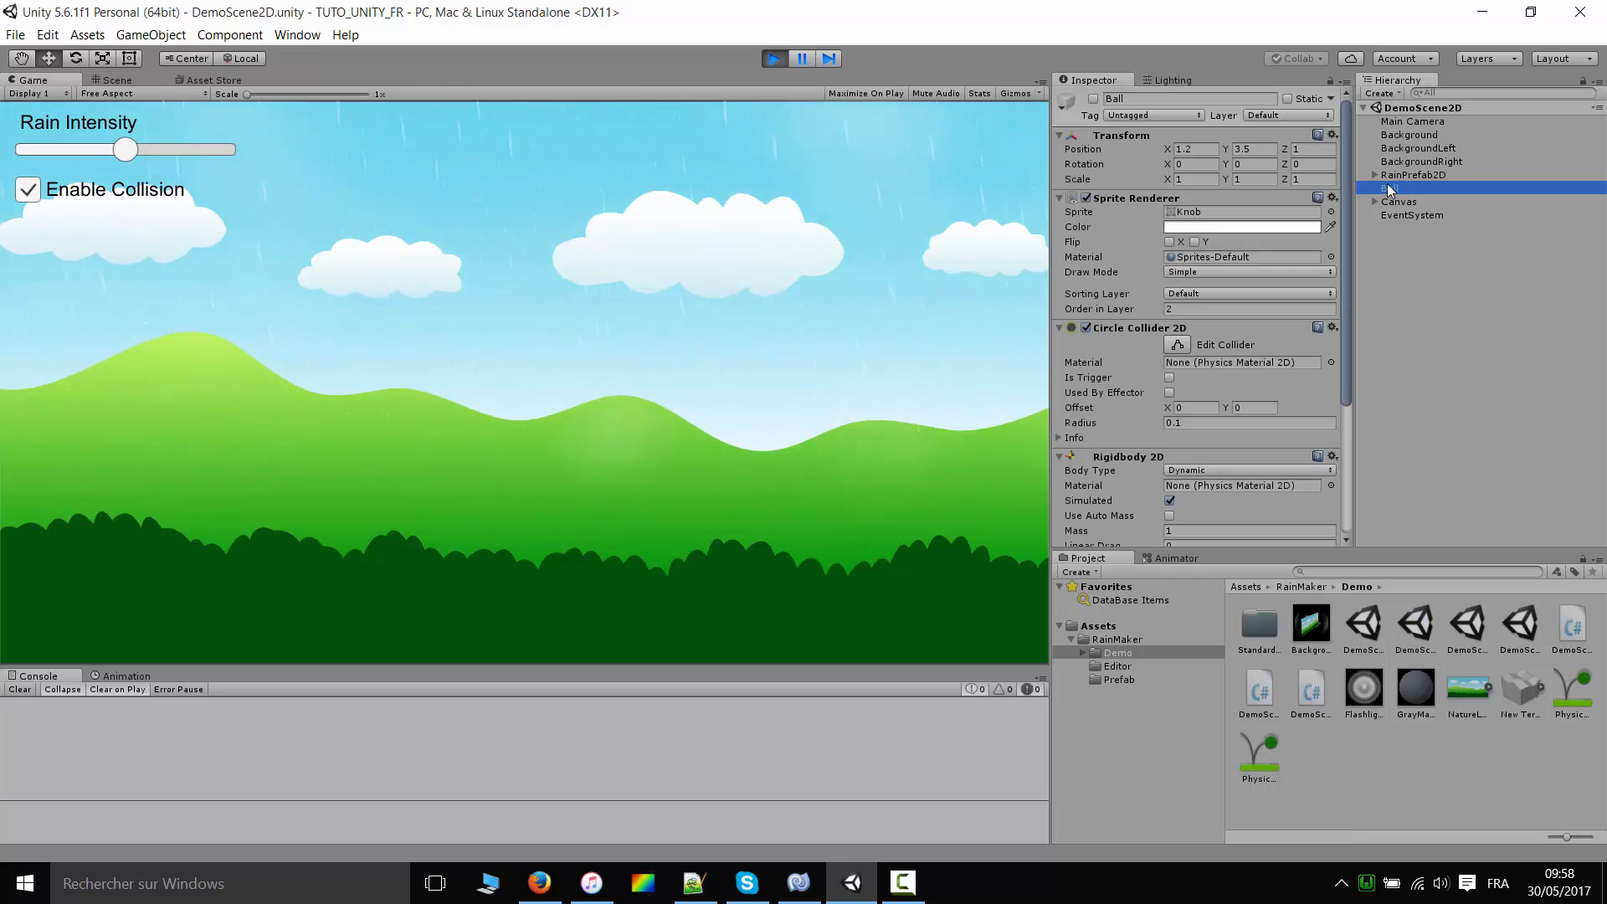
left_click(1093, 99)
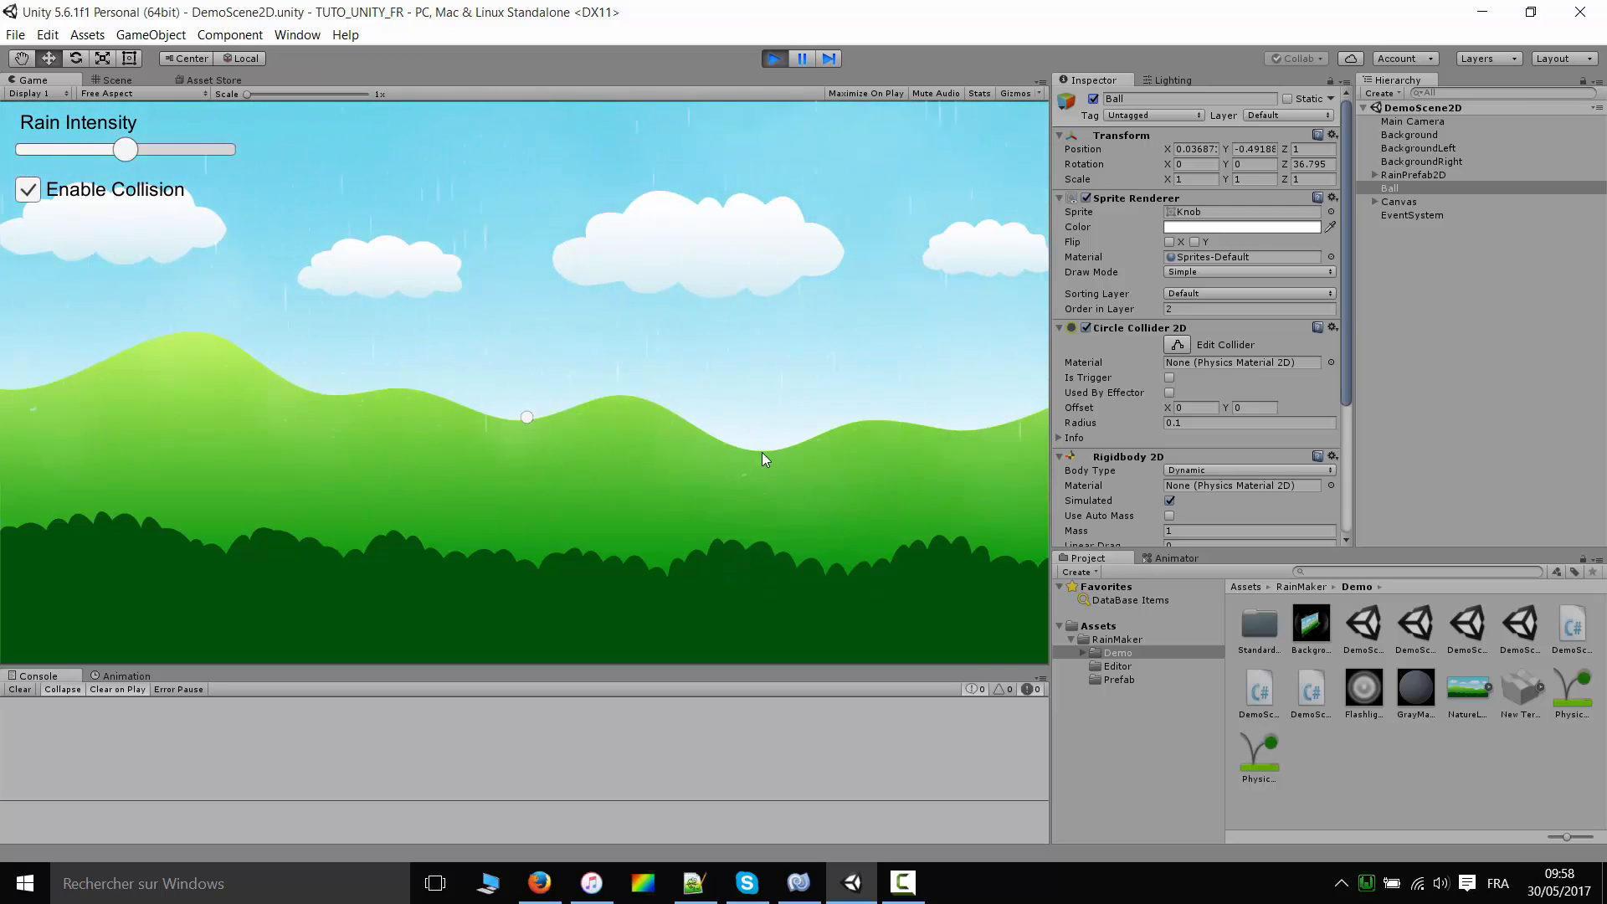
left_click(27, 190)
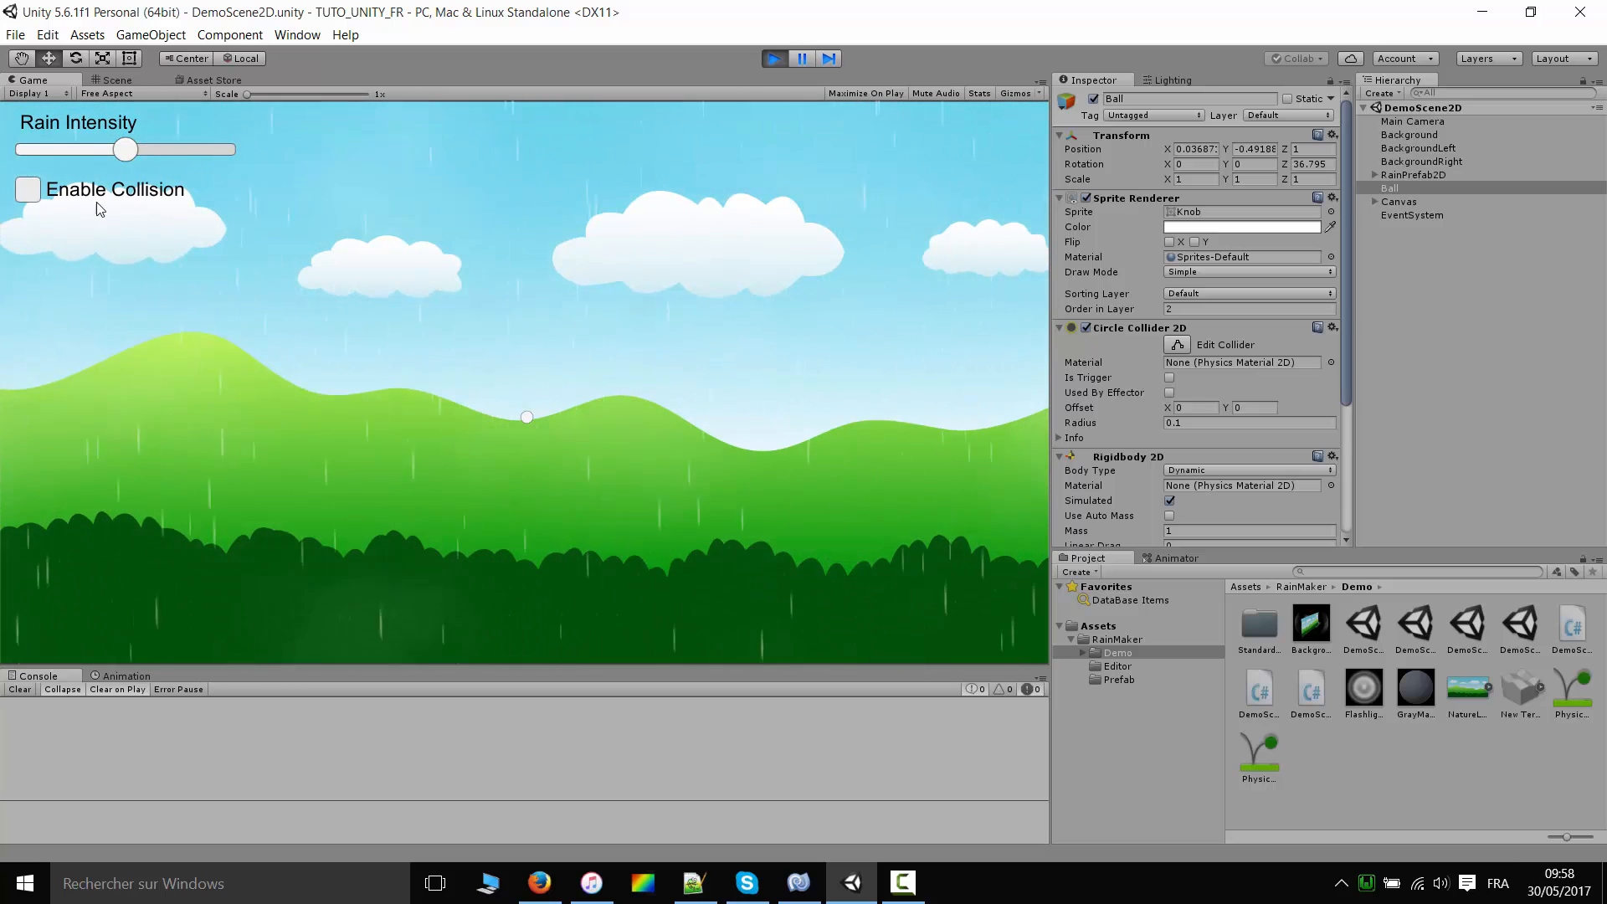
left_click(30, 194)
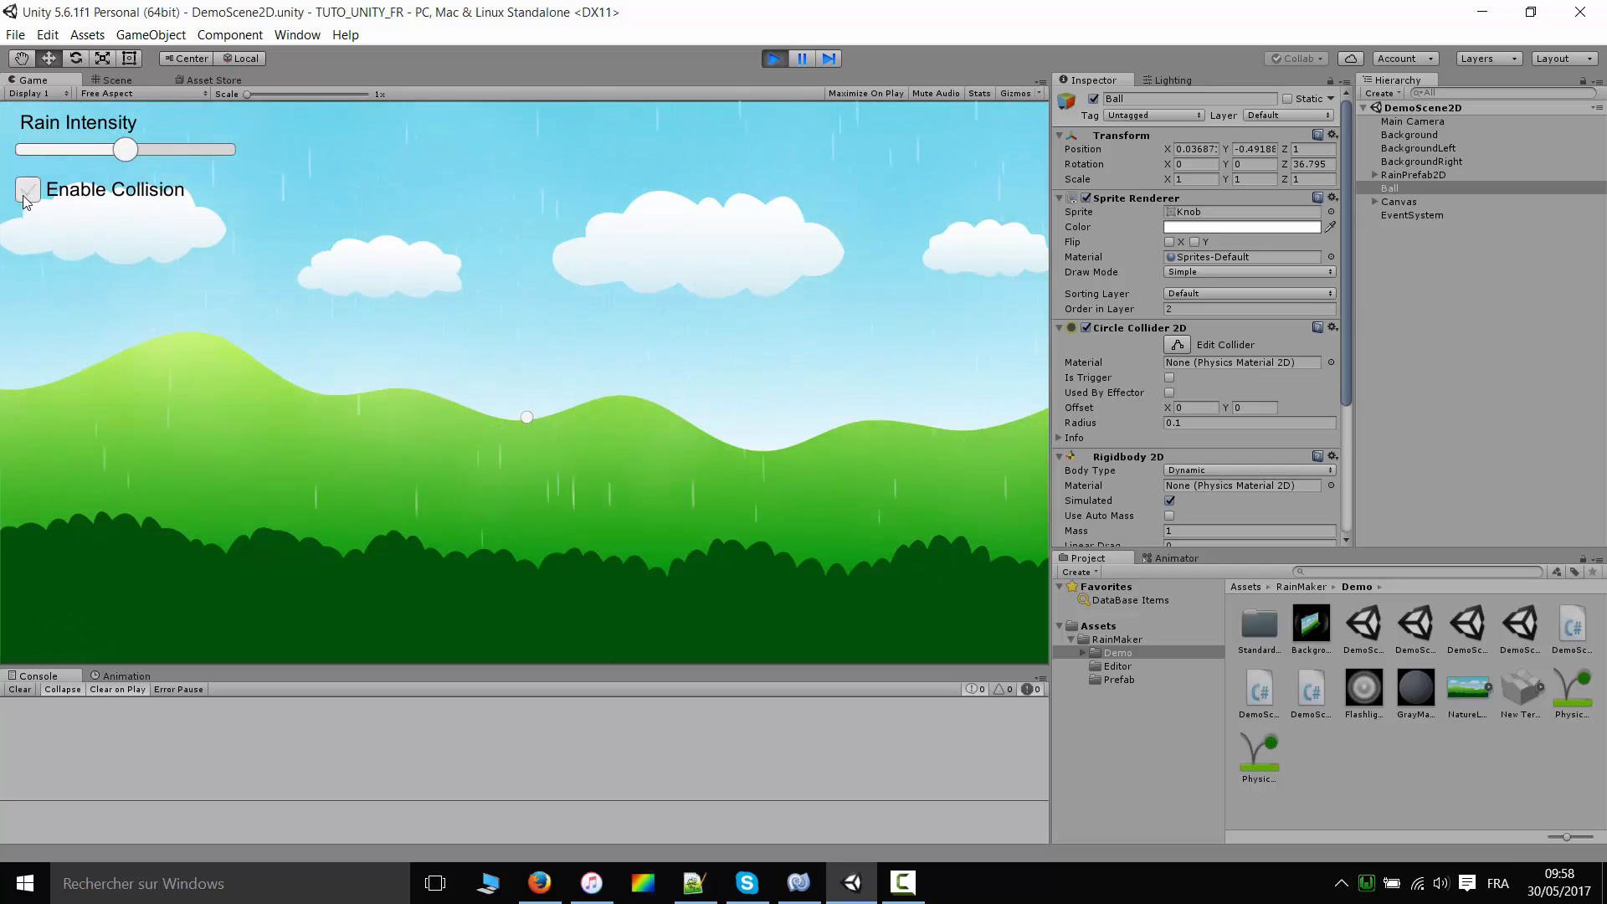
left_click(26, 194)
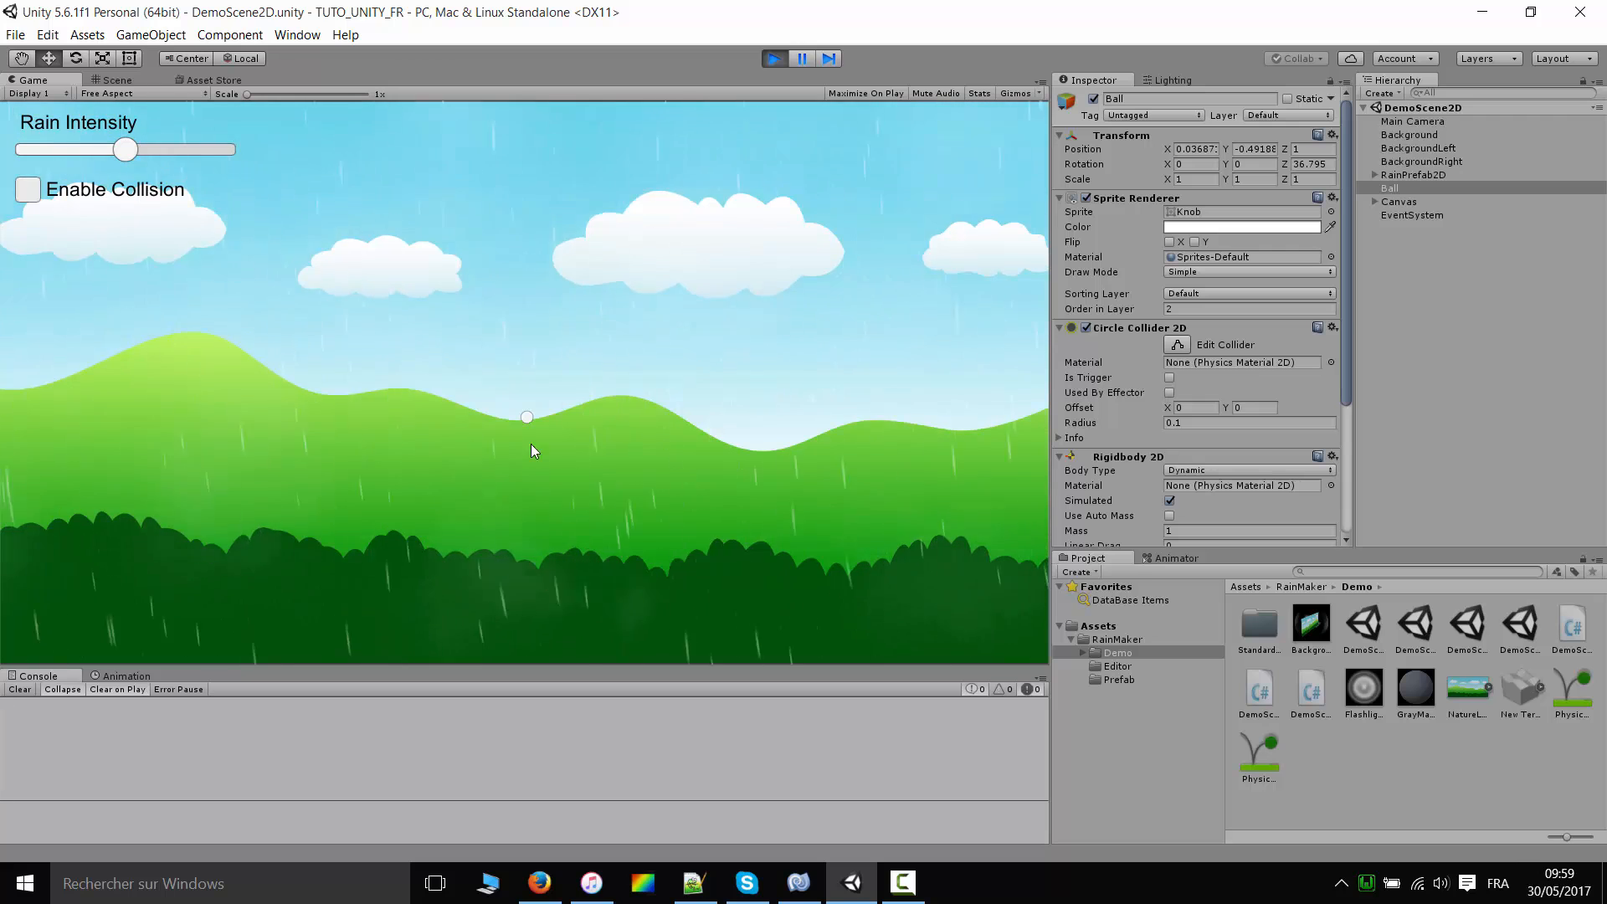
left_click(774, 58)
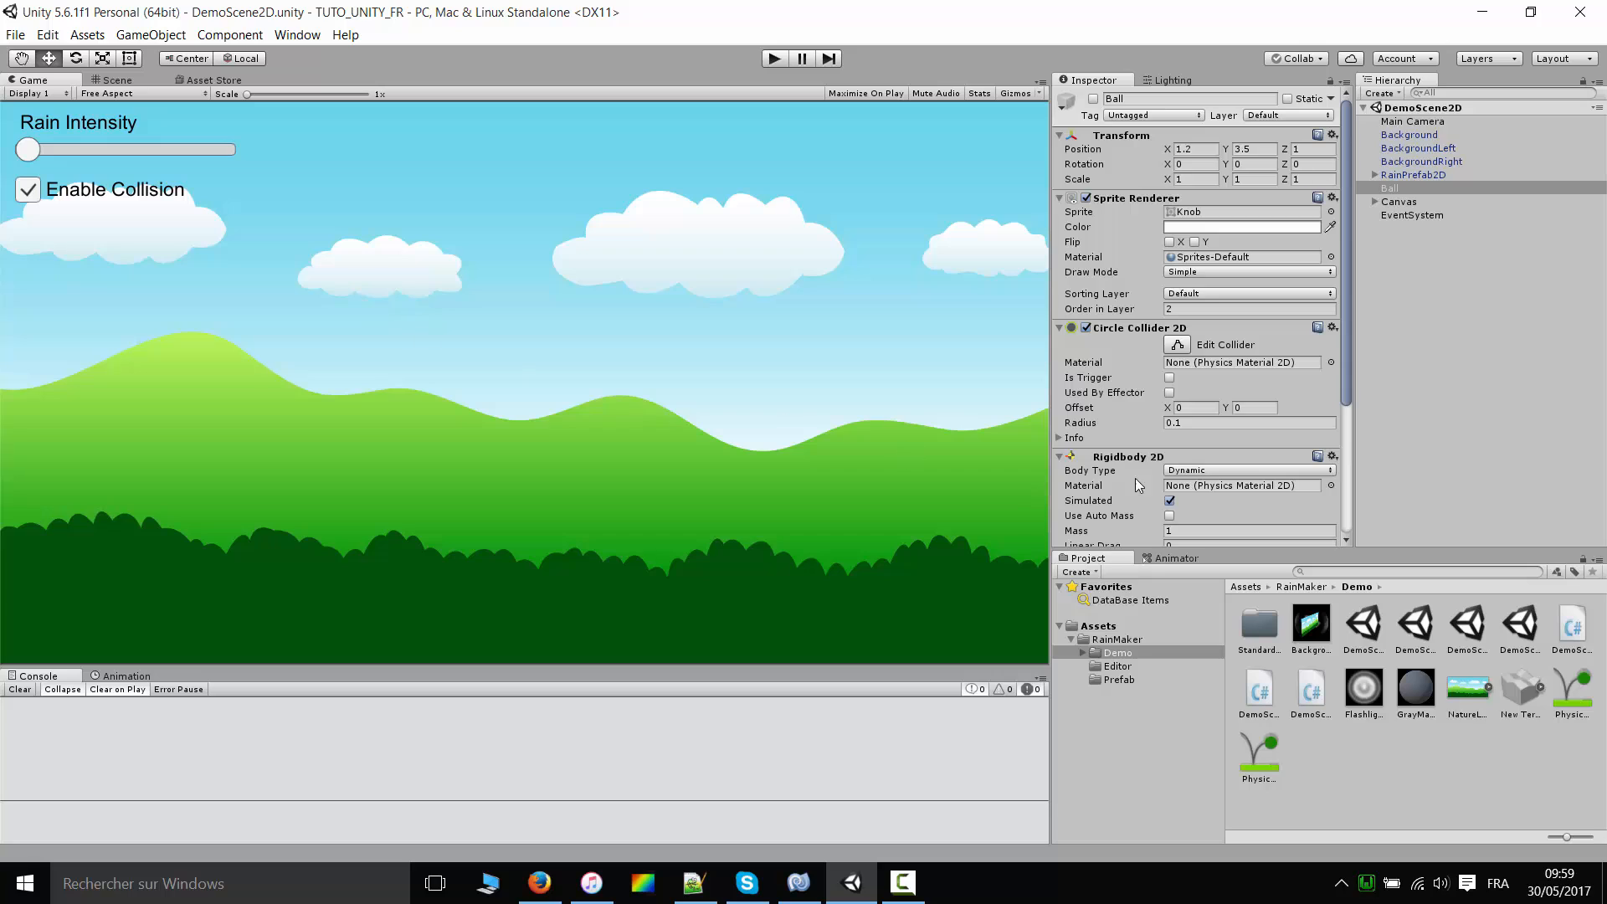
- Open and play the DemoSceneSimple scene, and test switching its rain on and off
left_click(1477, 632)
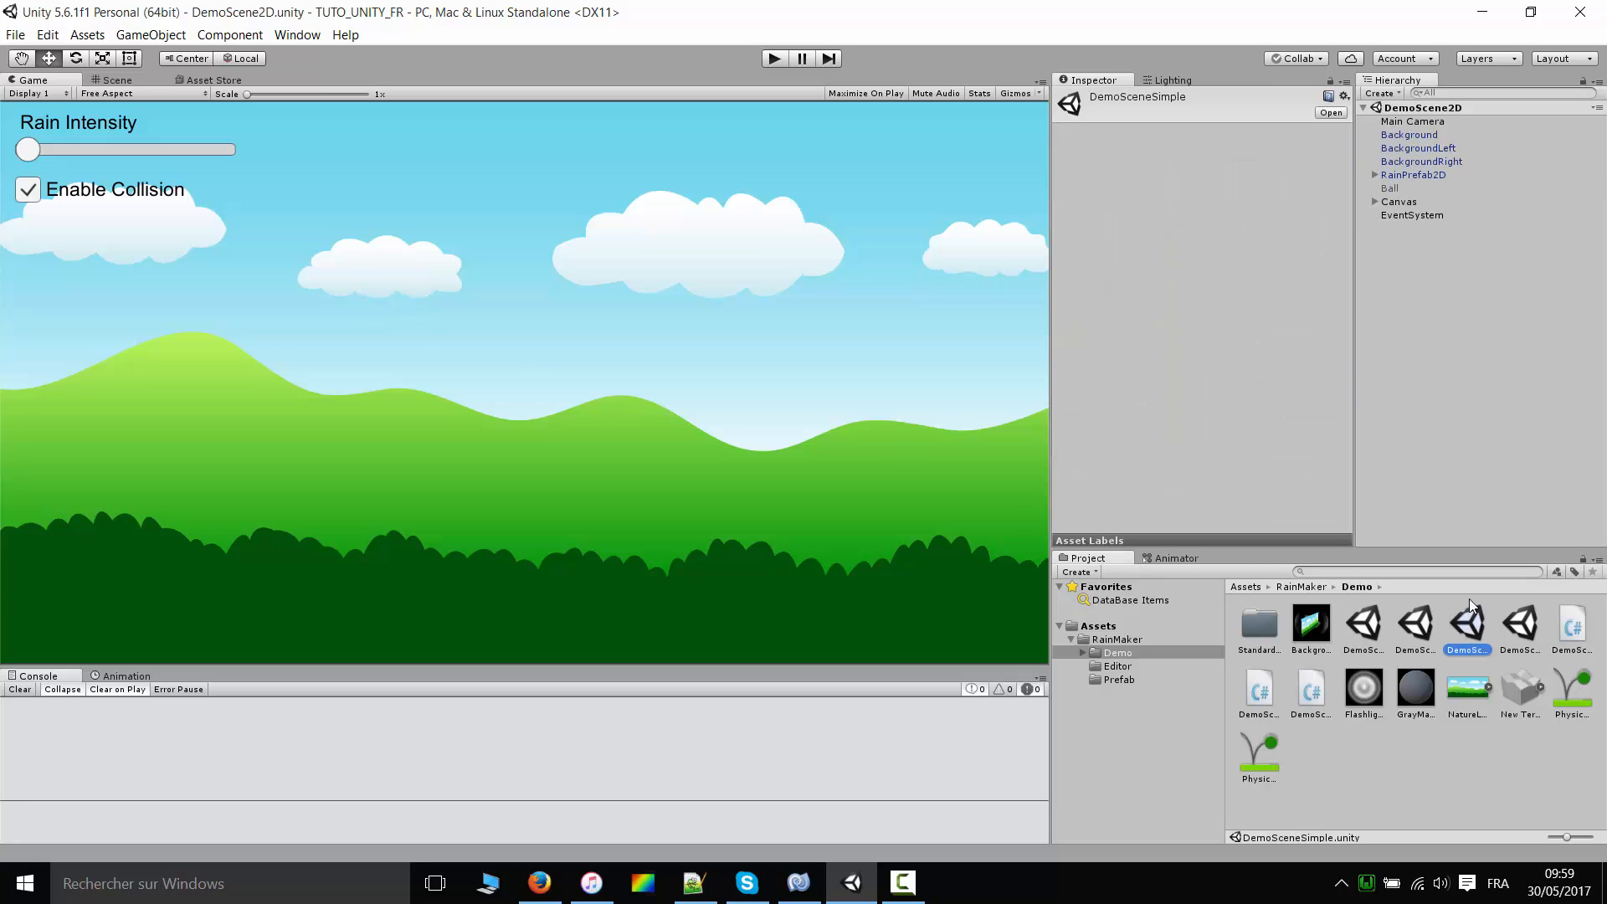
double_click(1467, 617)
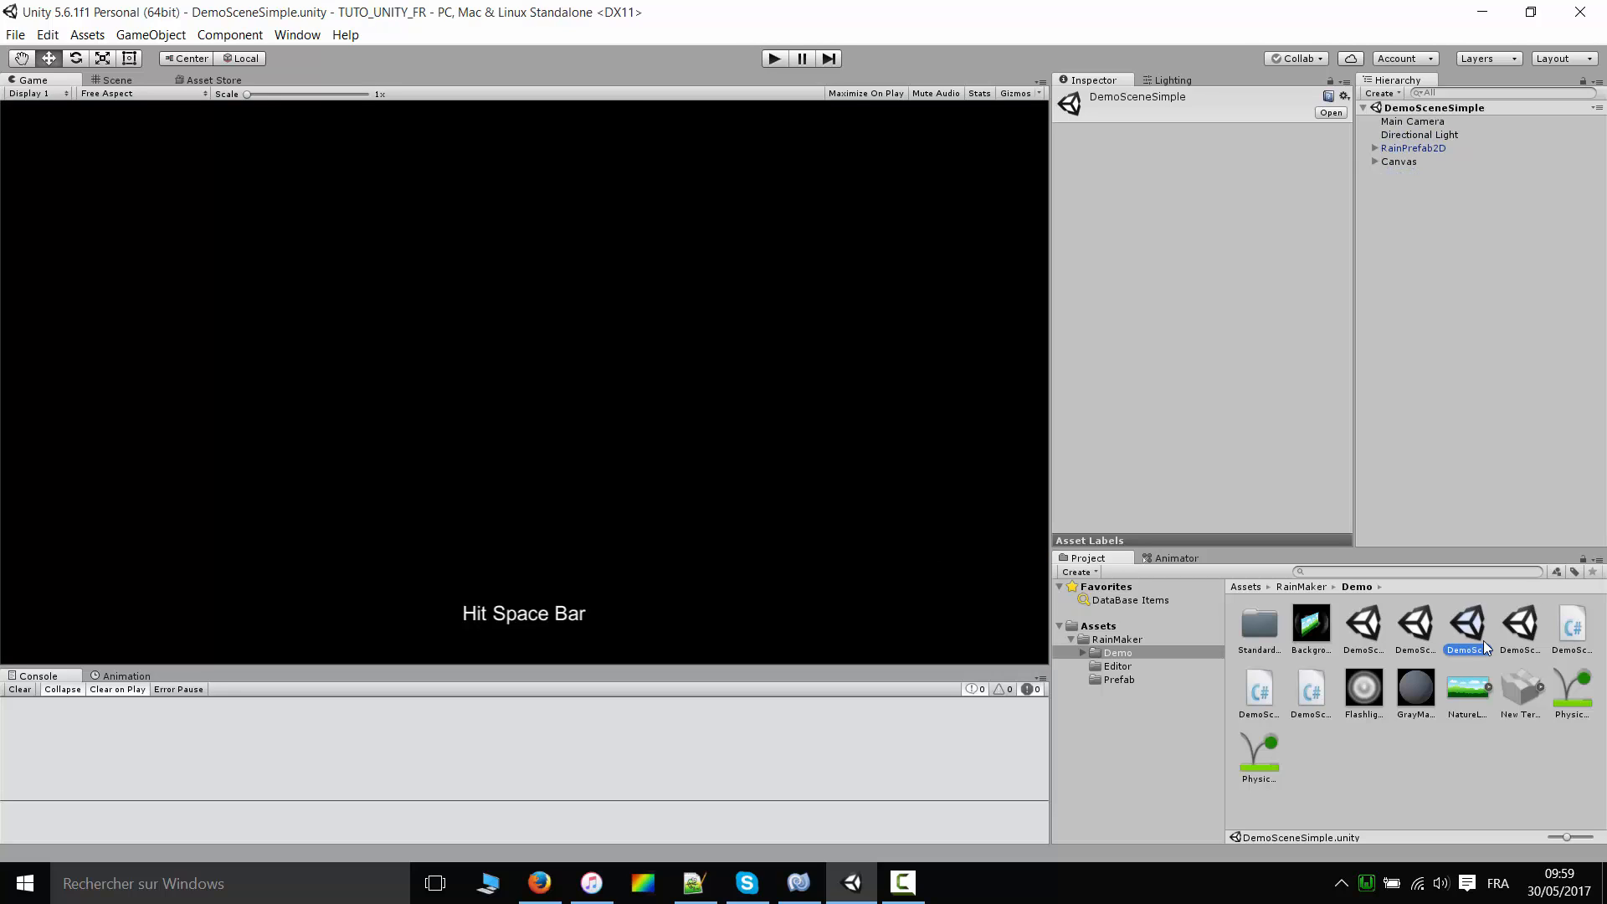
left_click(776, 59)
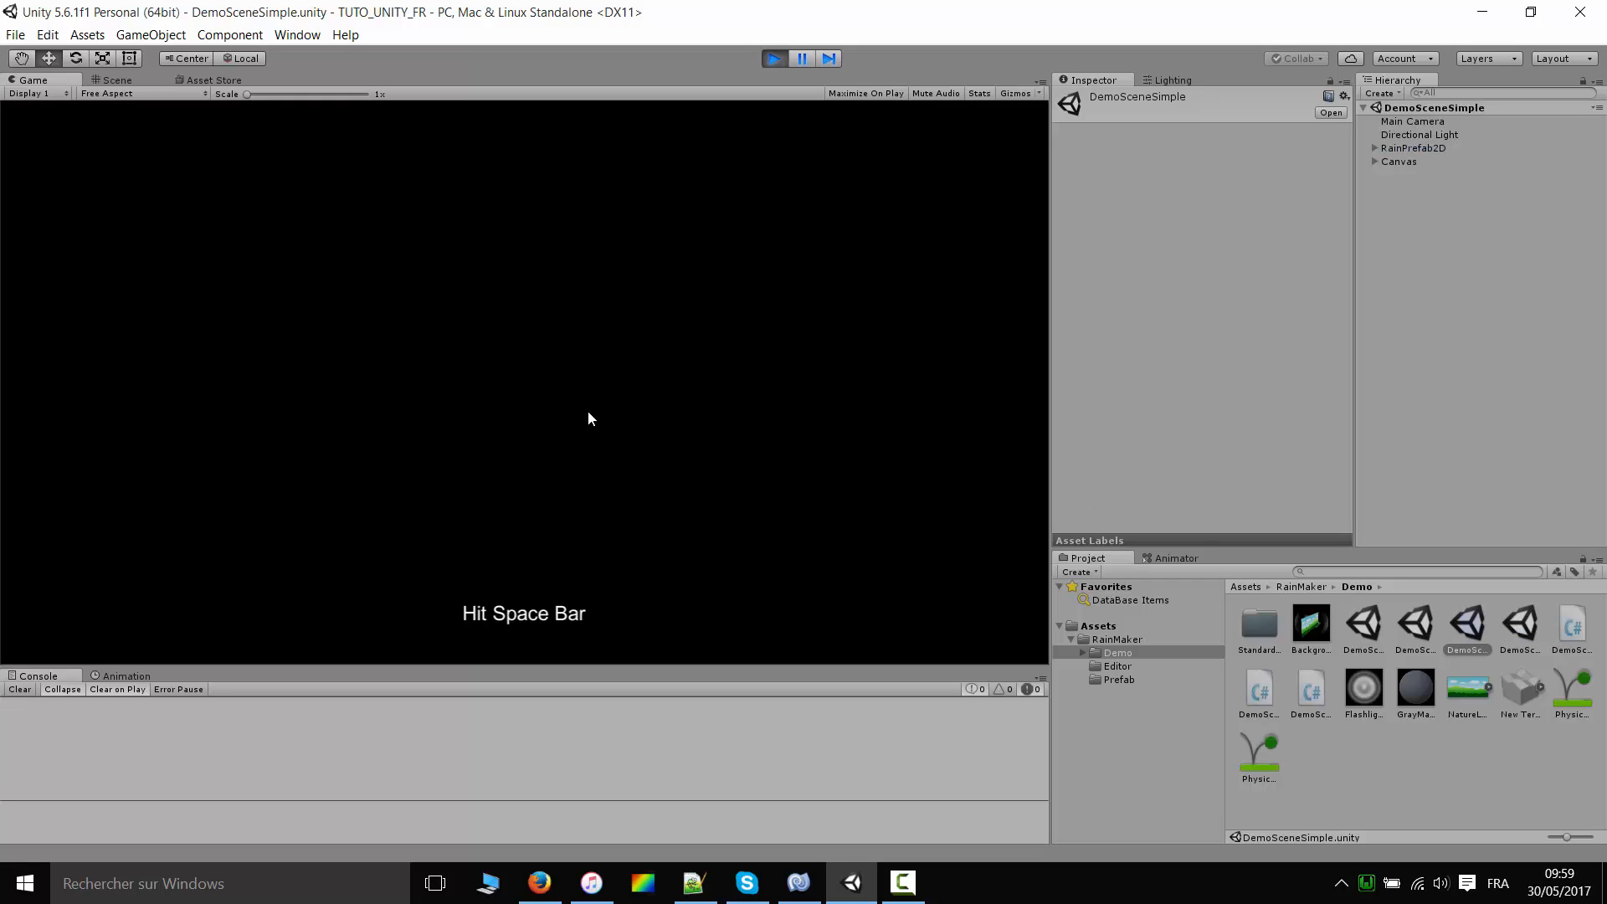
key("space")
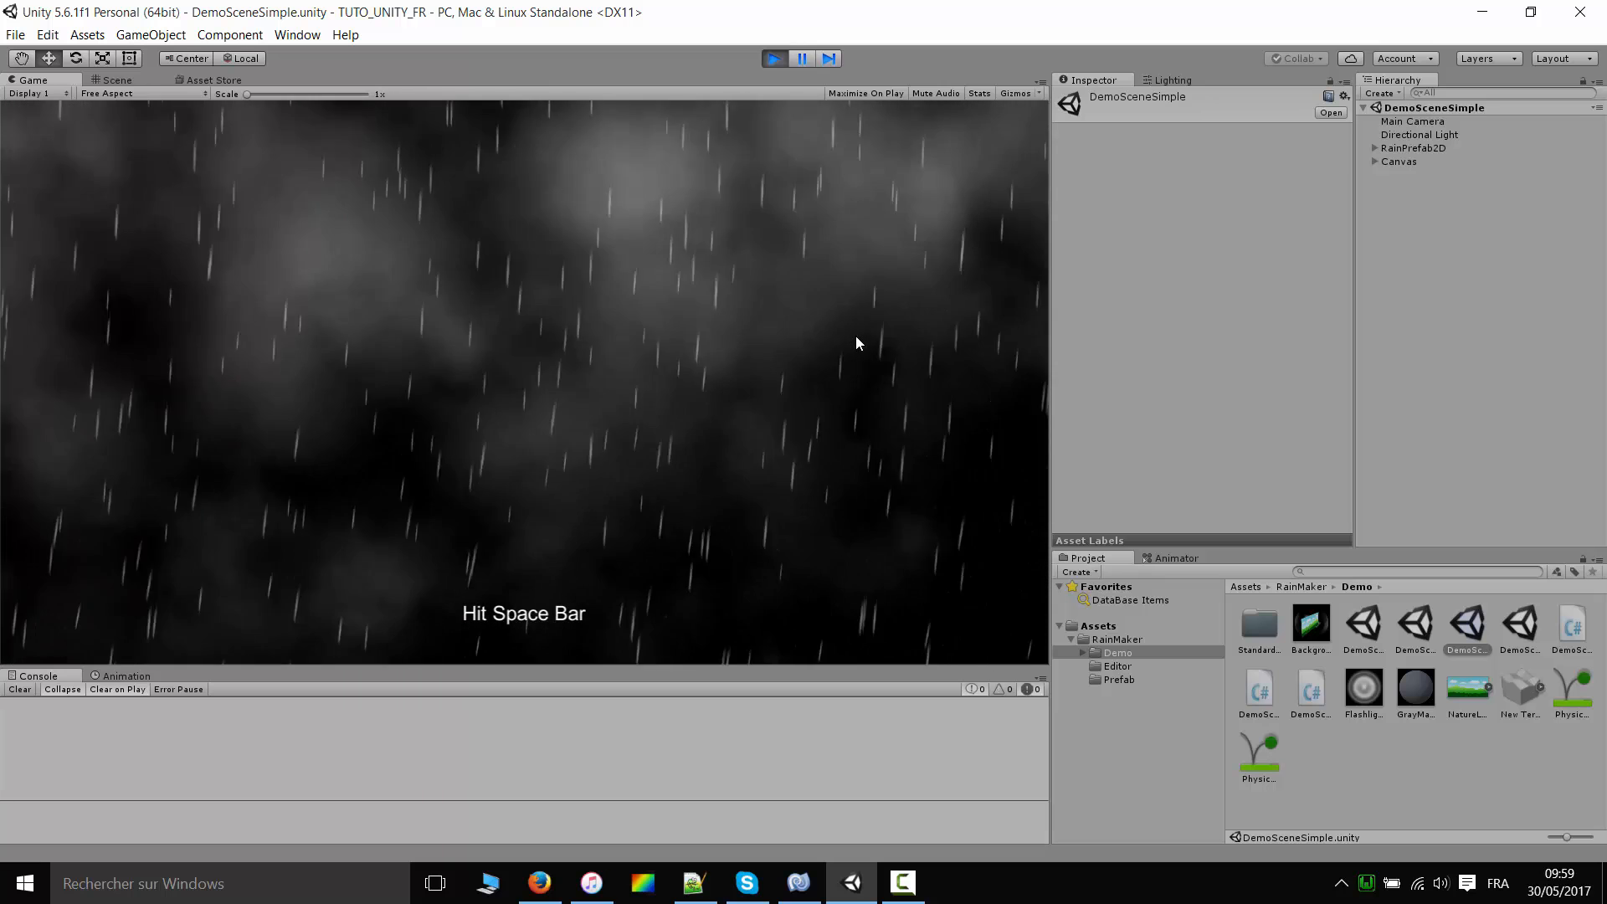
key("space")
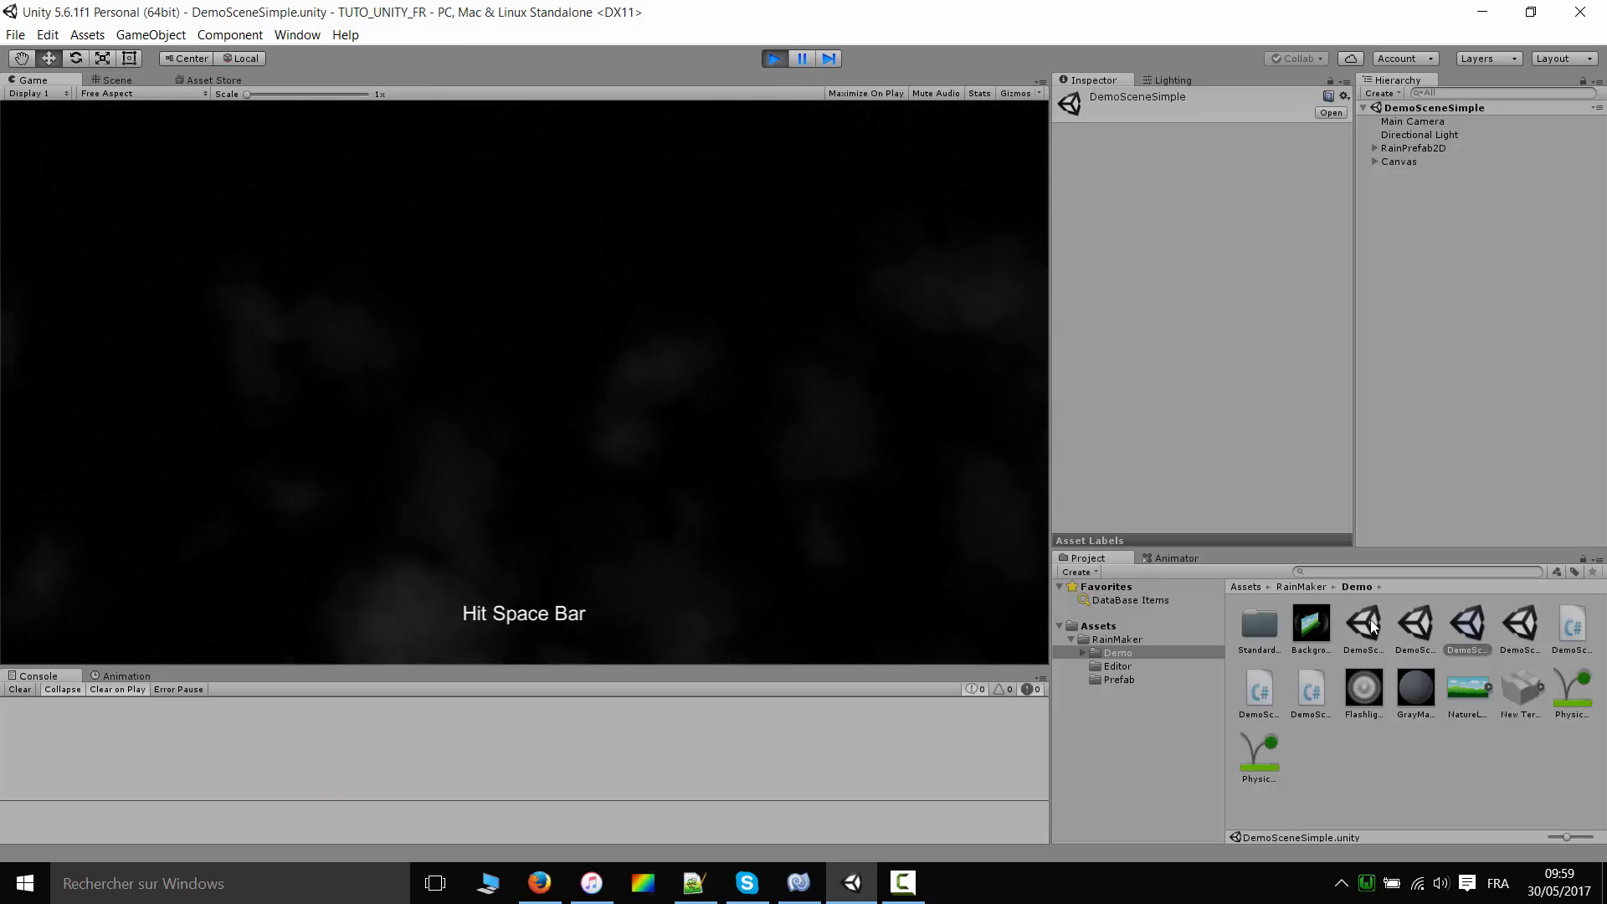
- Open and play the DemoScene scene, and move the camera far back from the terrain to check that the rain follows it
double_click(1372, 634)
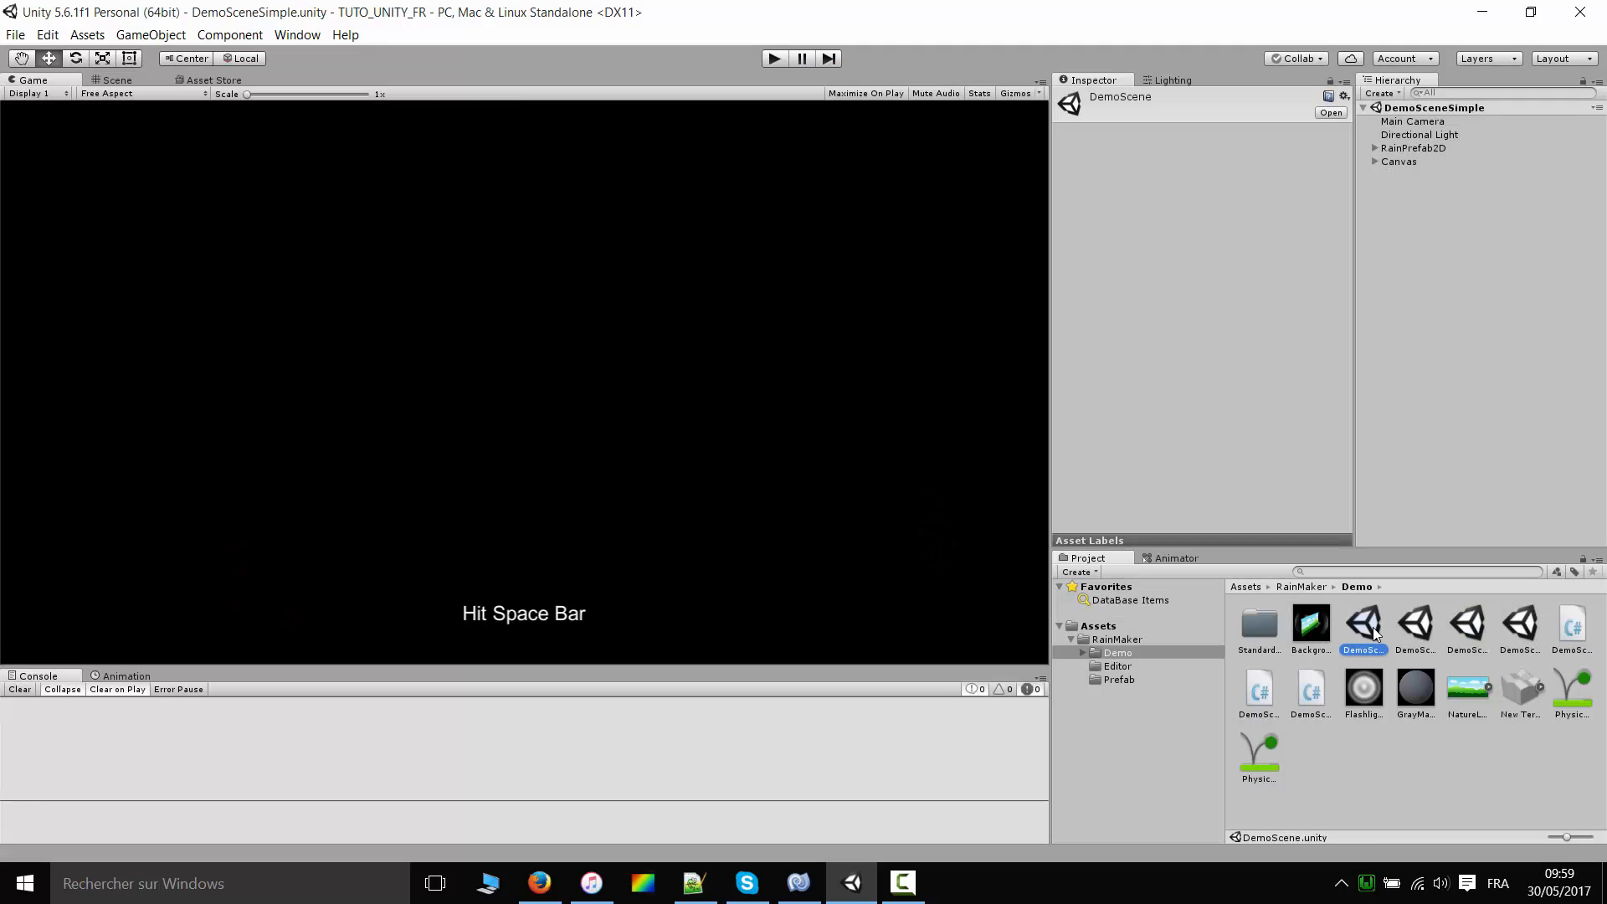
left_click(770, 58)
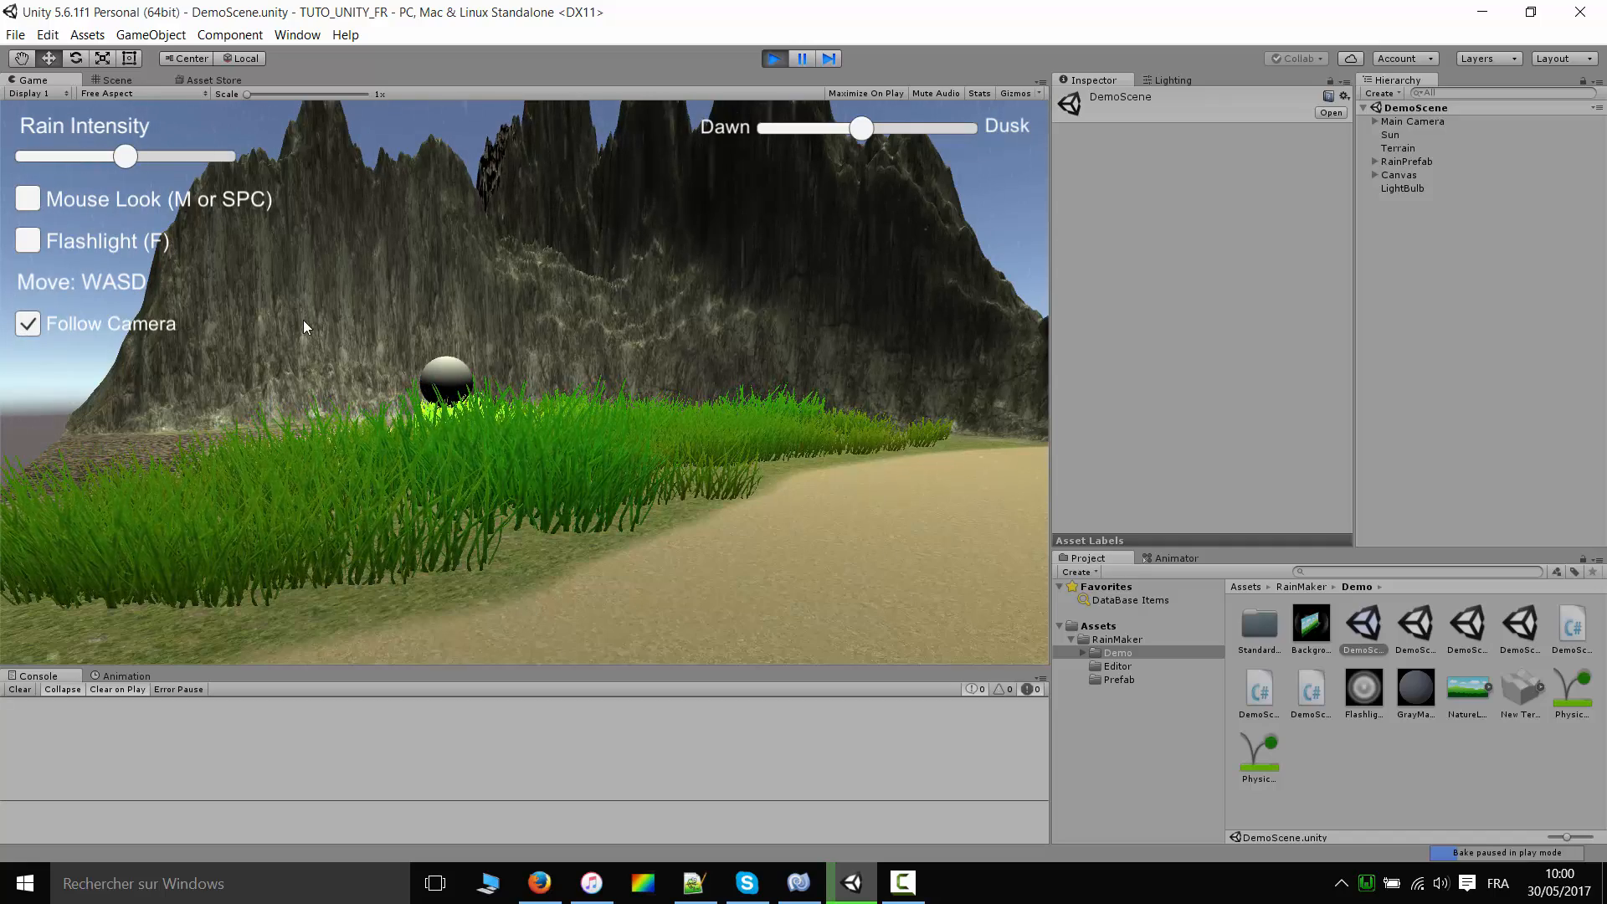
key("s")
key("s")
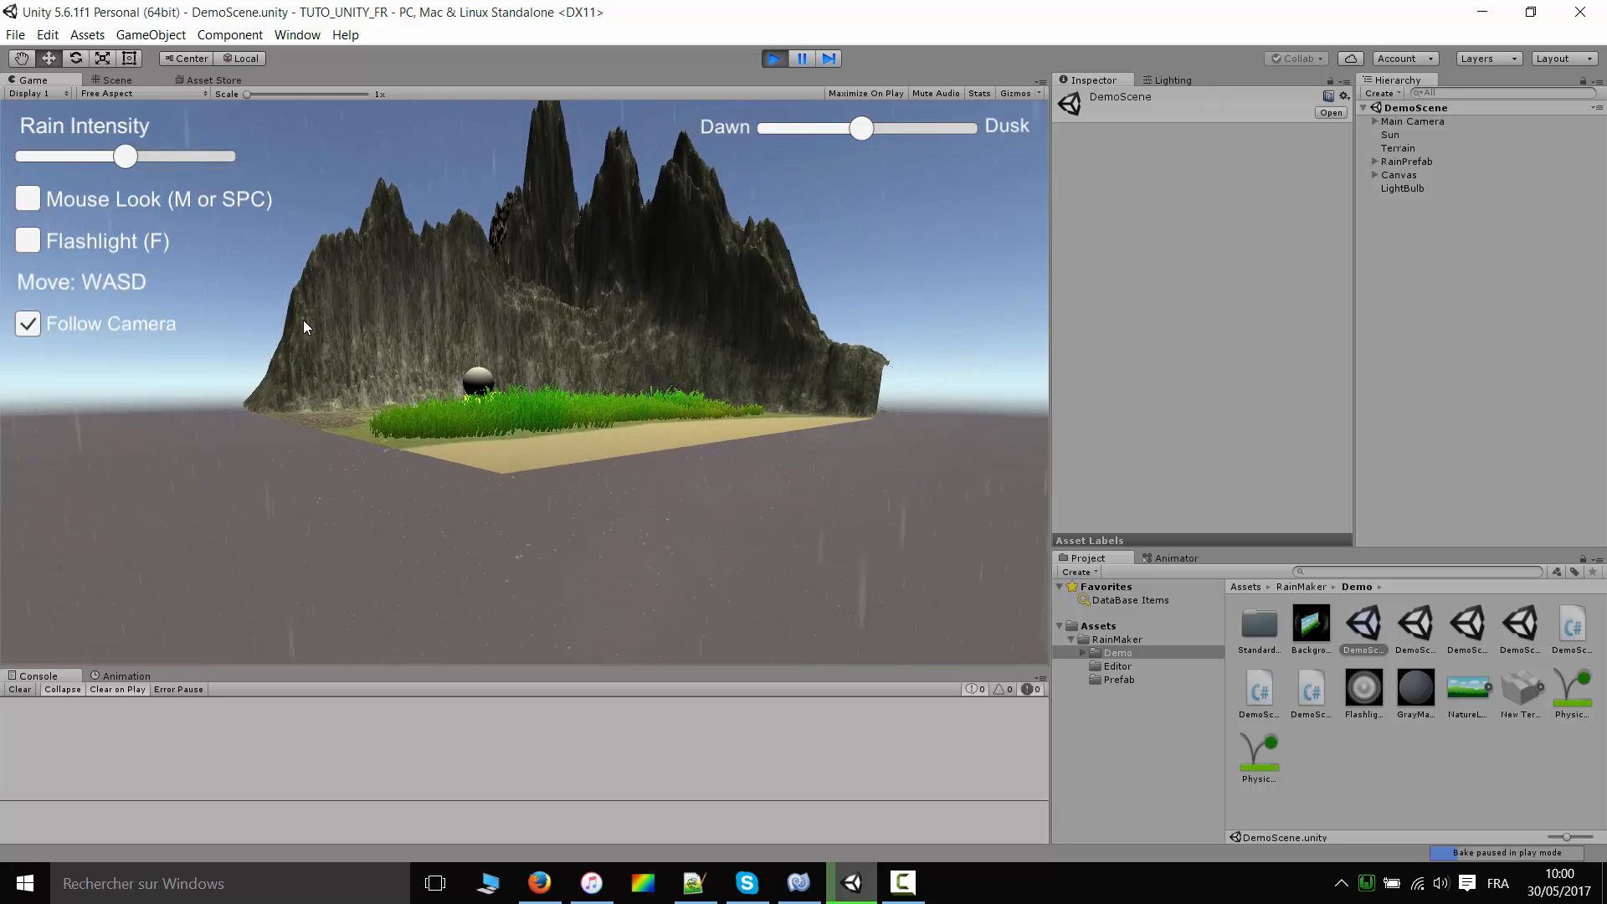
key("s")
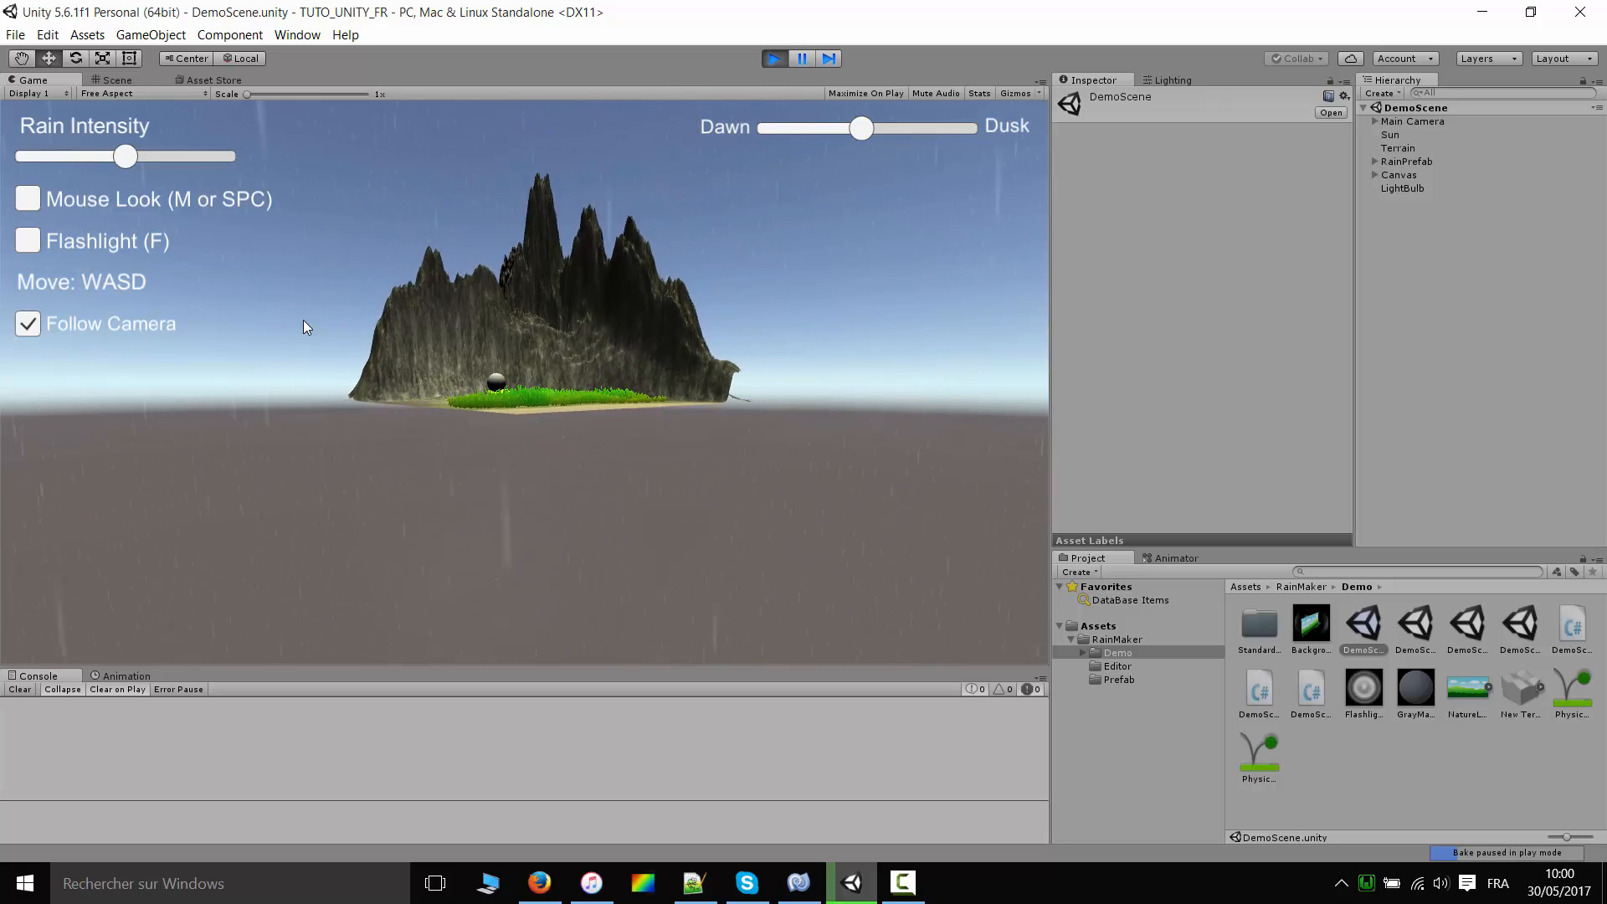
key("s")
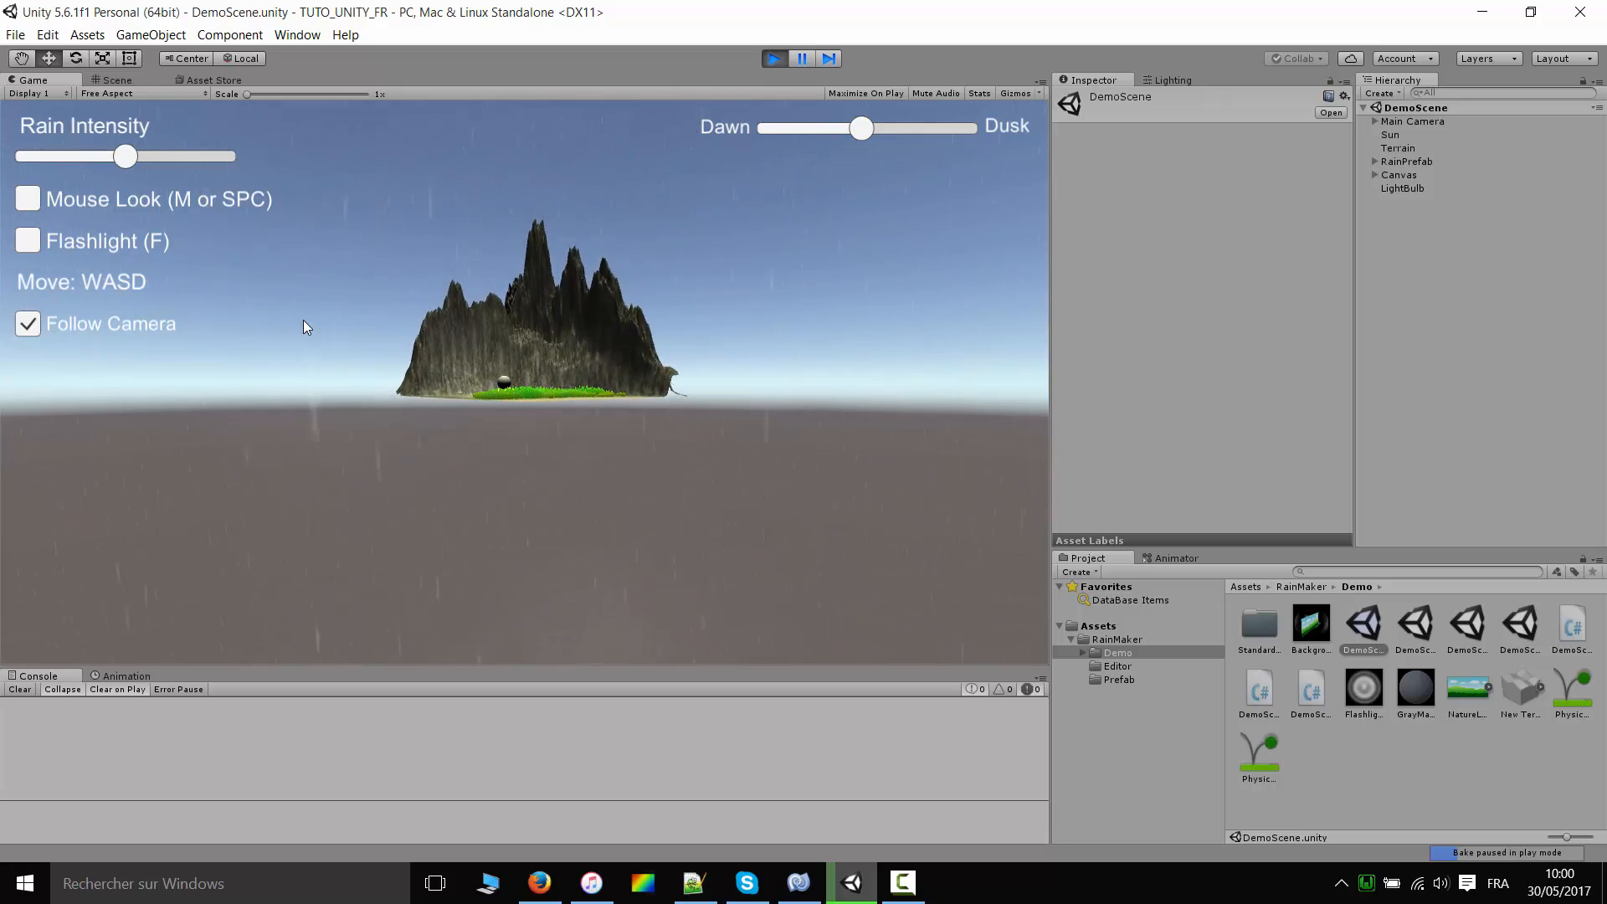
key("d")
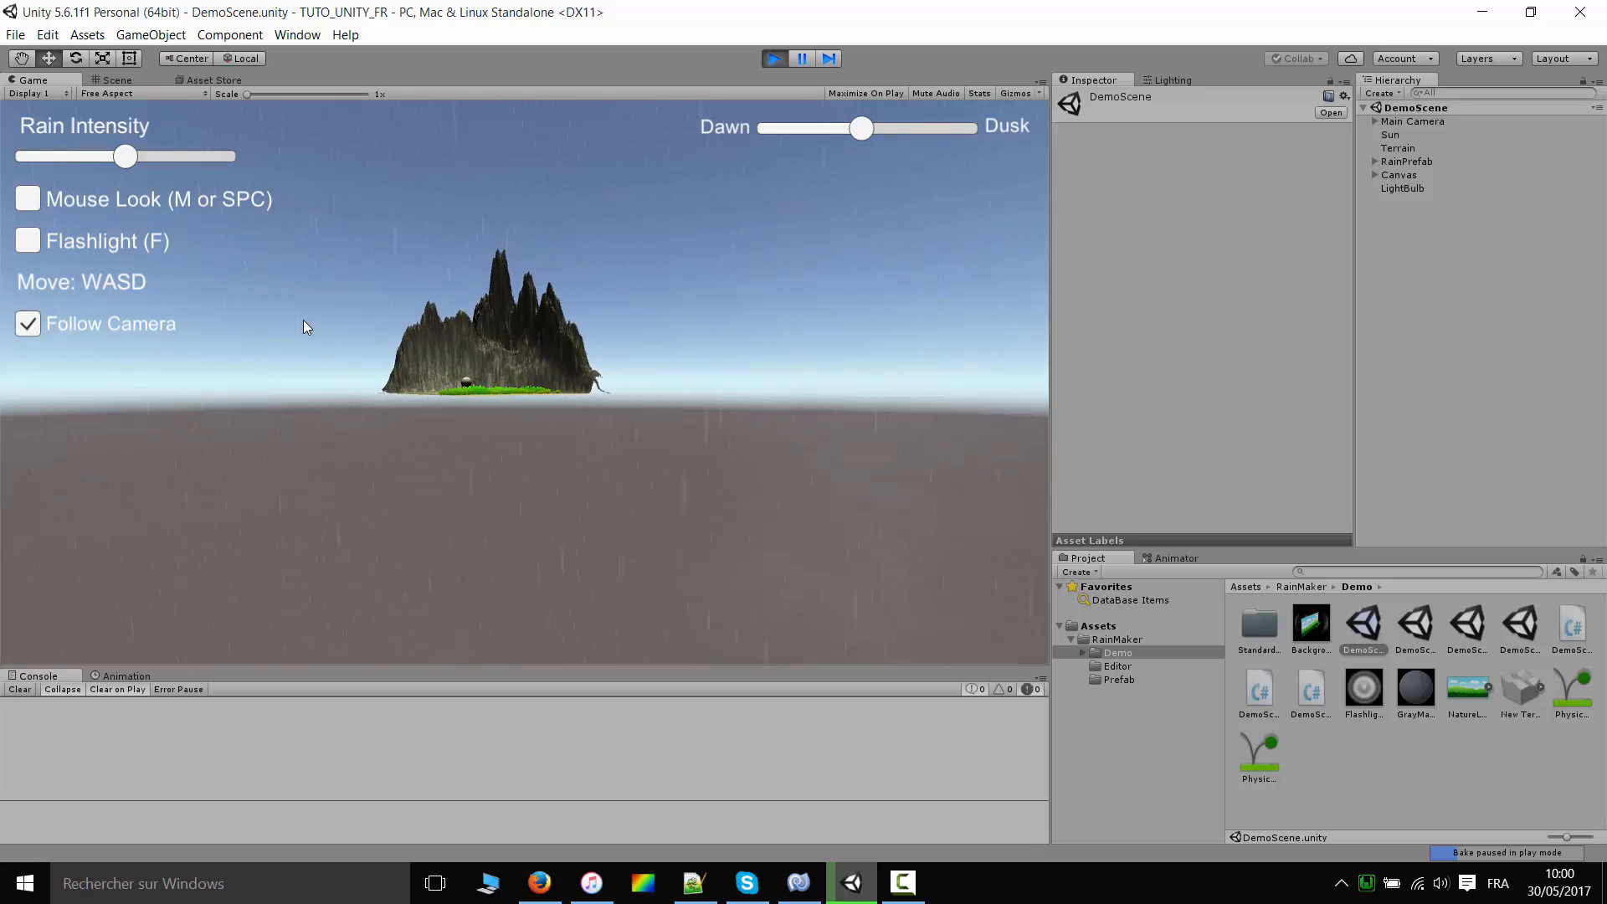
key("a")
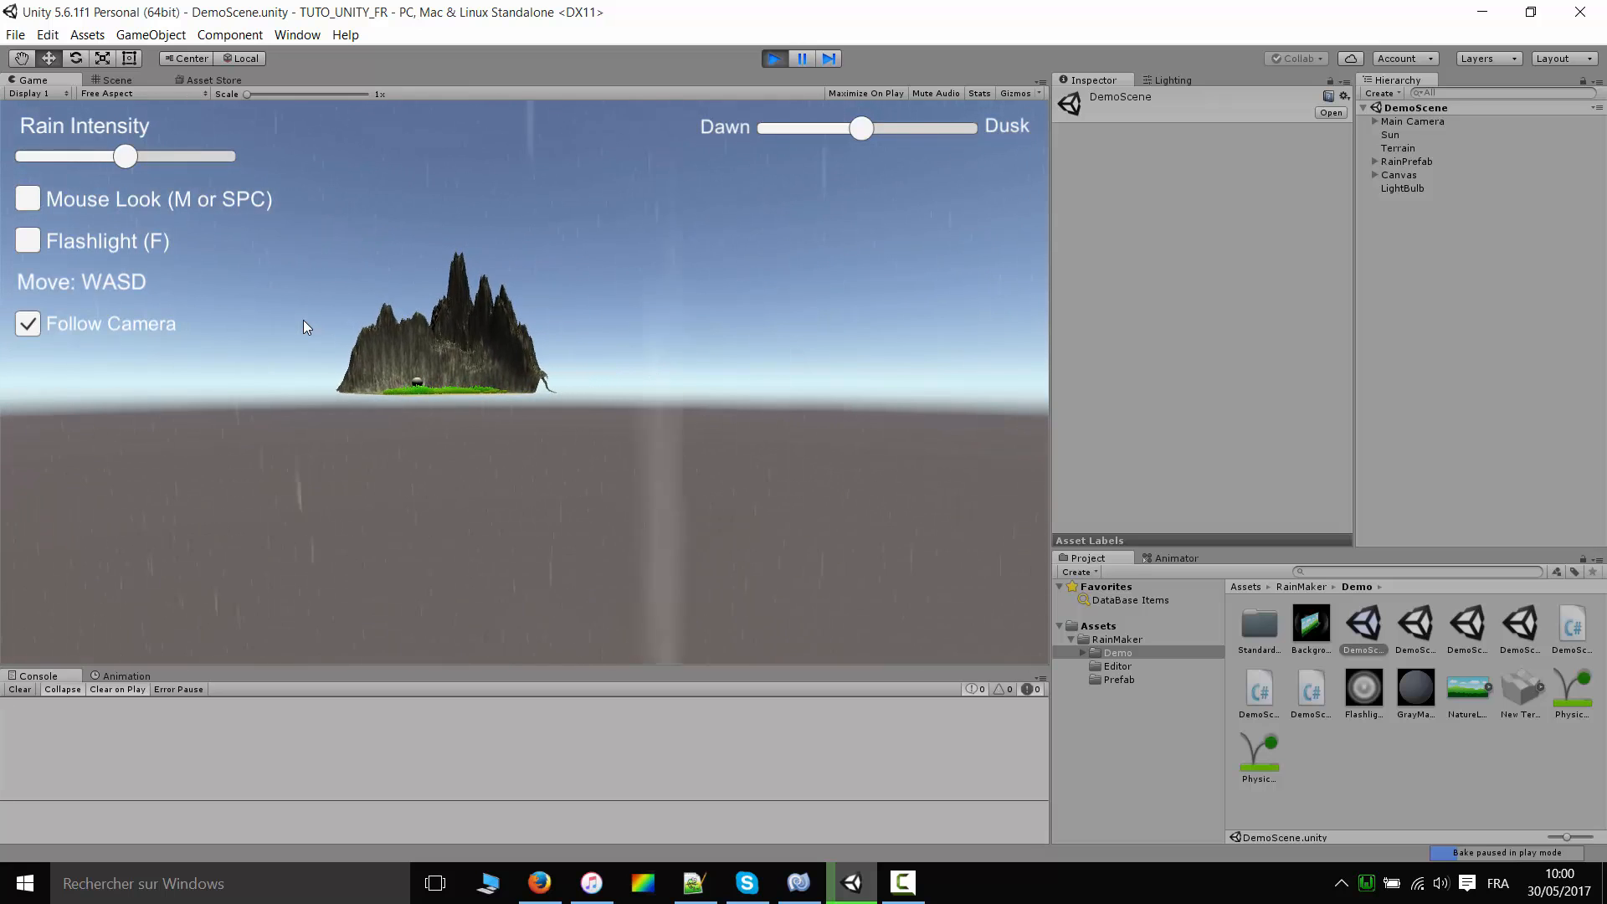
key("w")
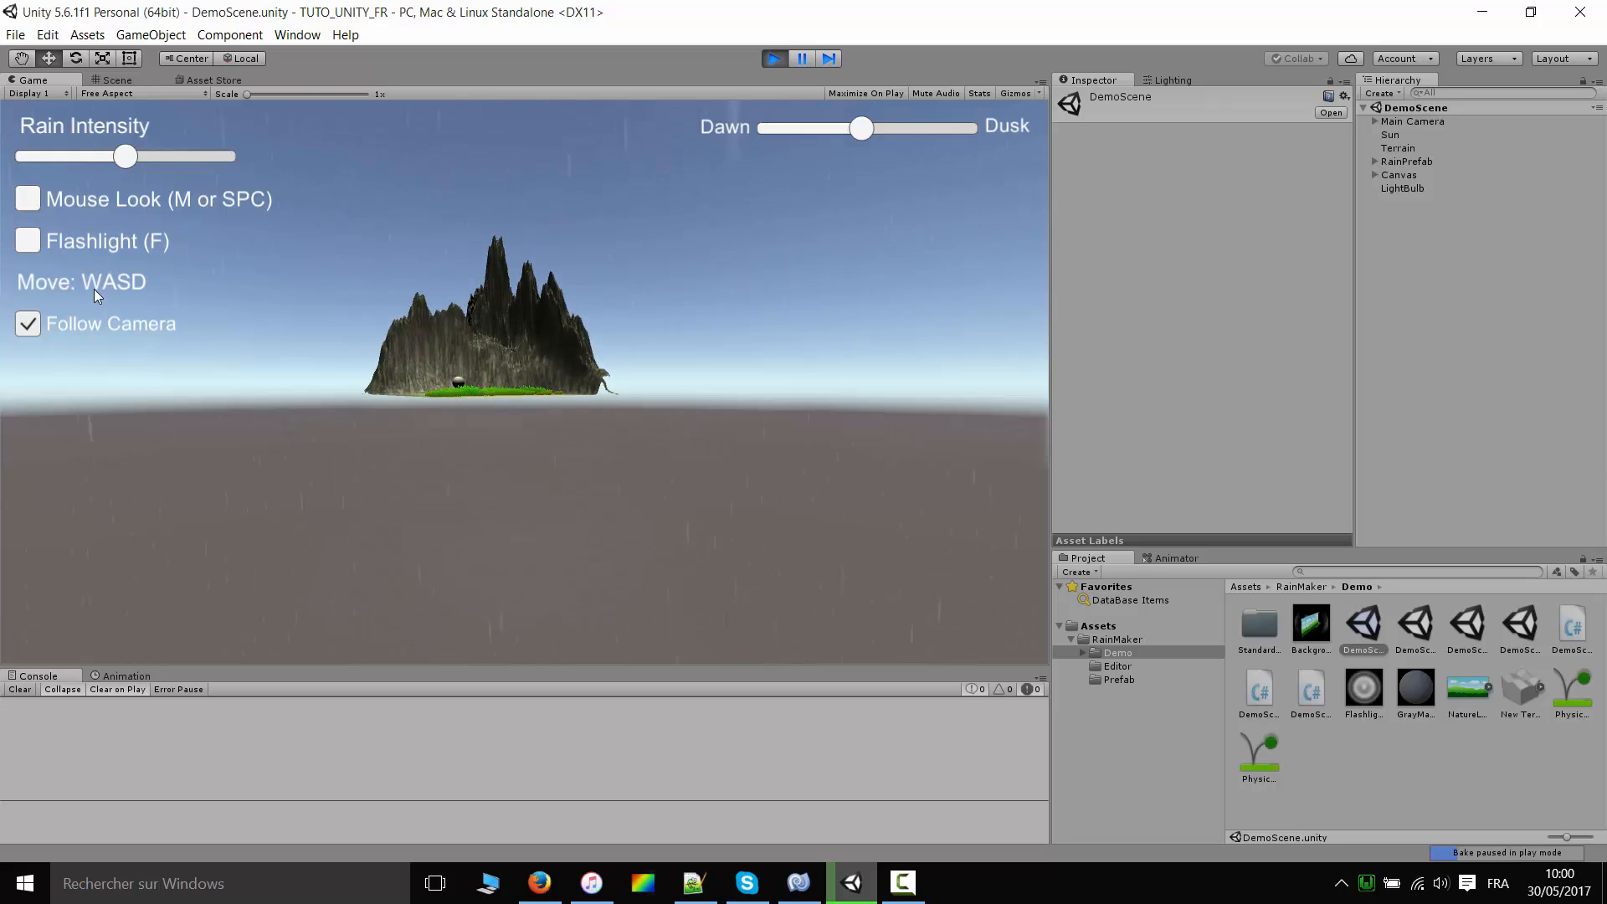
- Turn off Follow Camera and move the camera forward across the terrain to the rock wall
left_click(34, 326)
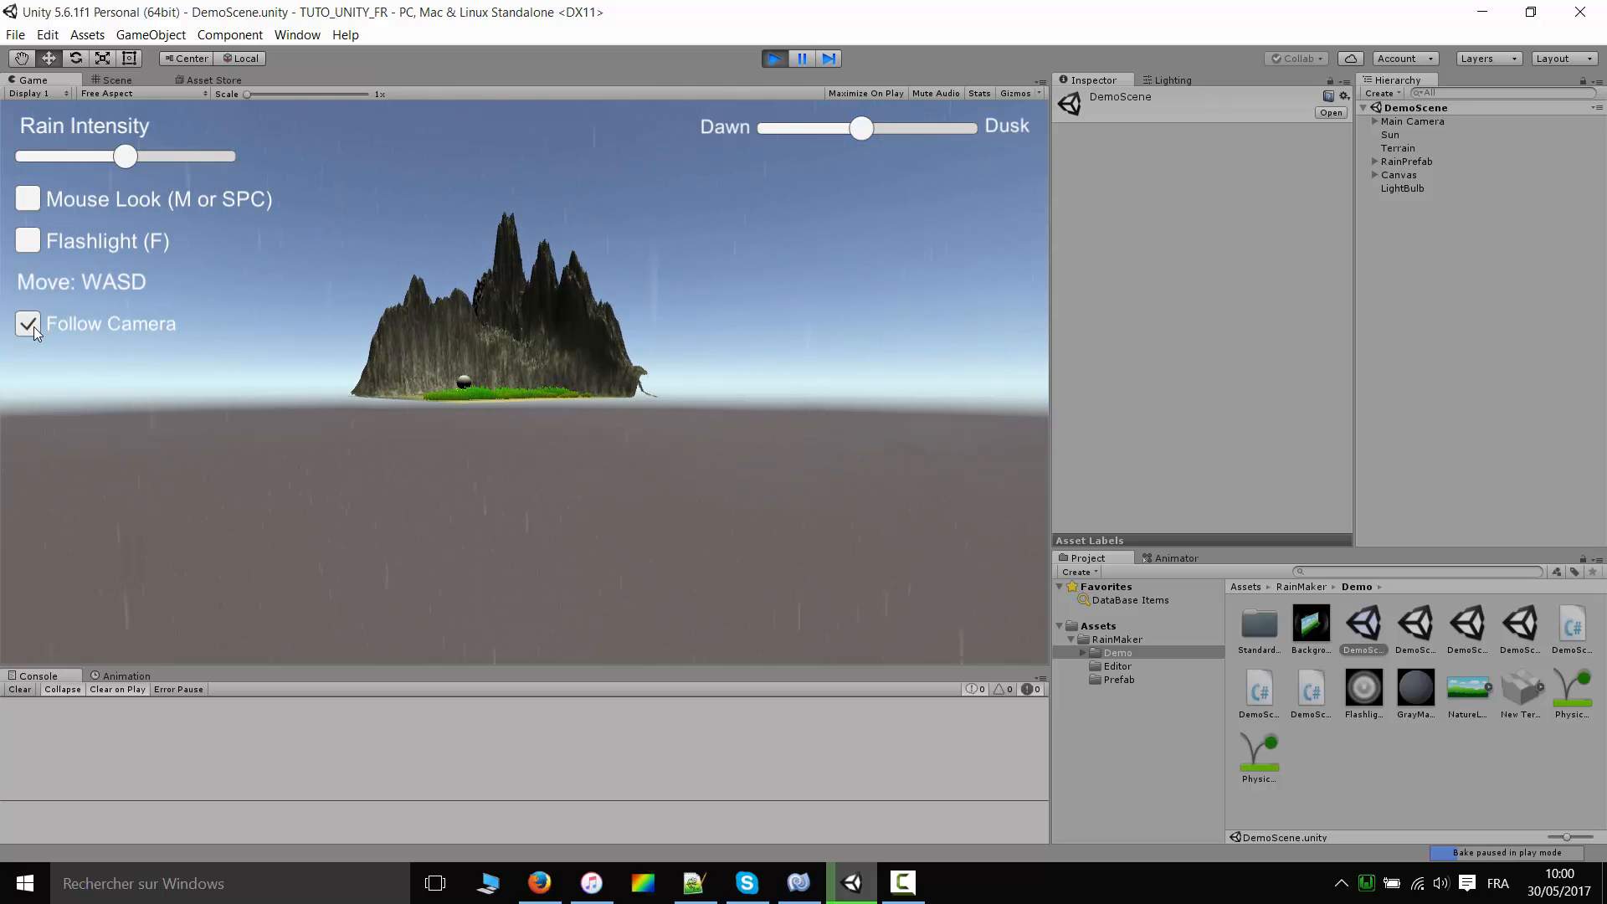
key("w")
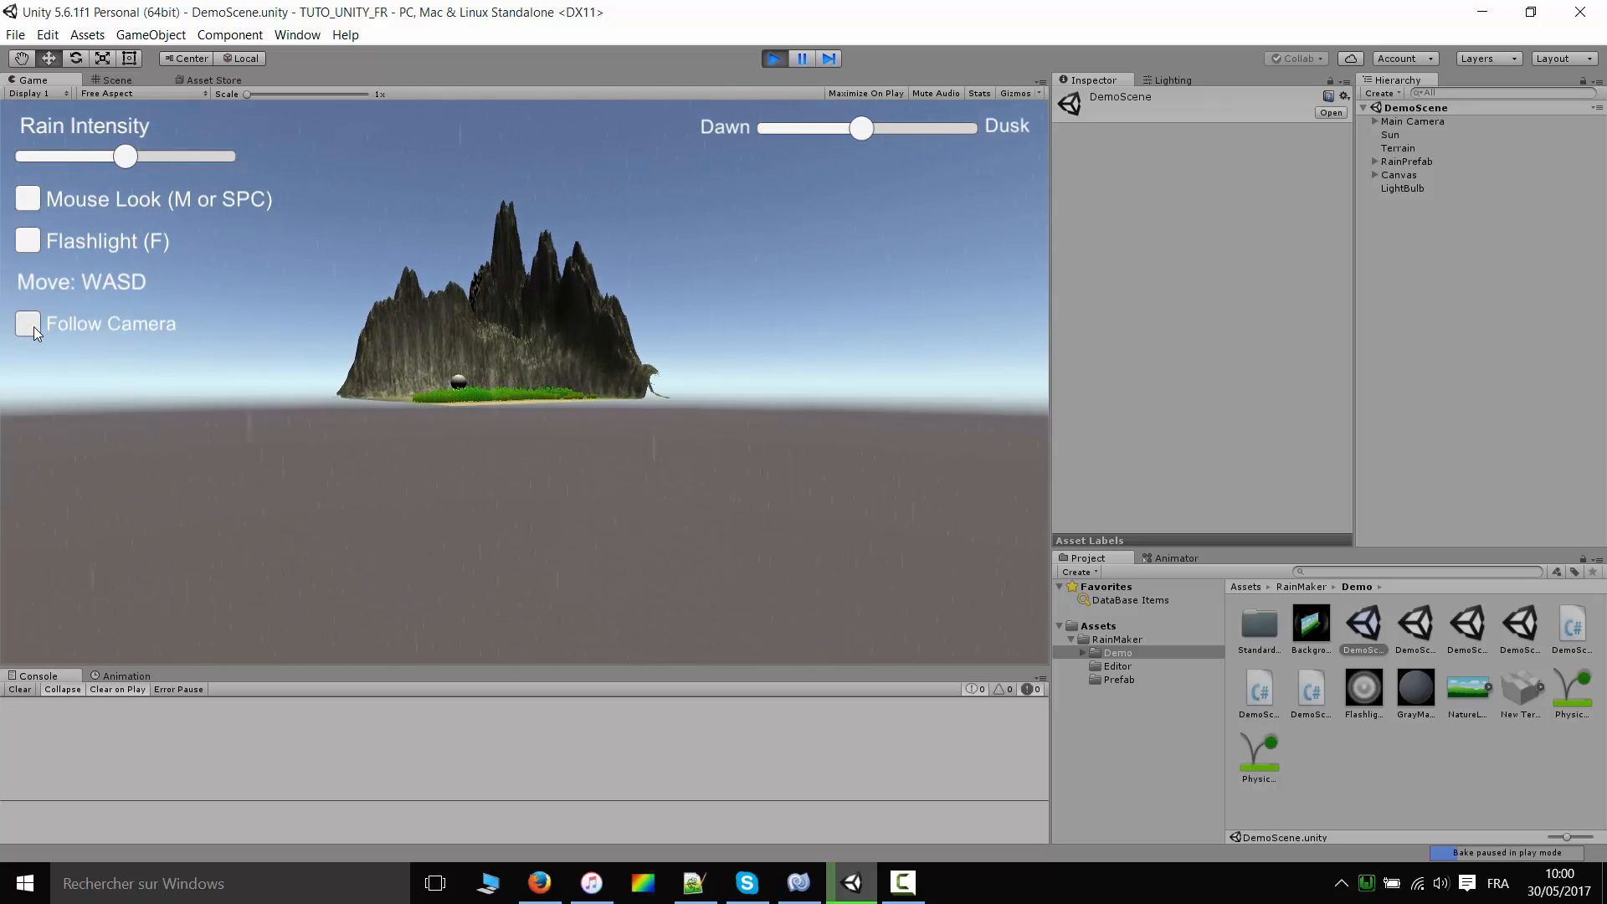
key("w")
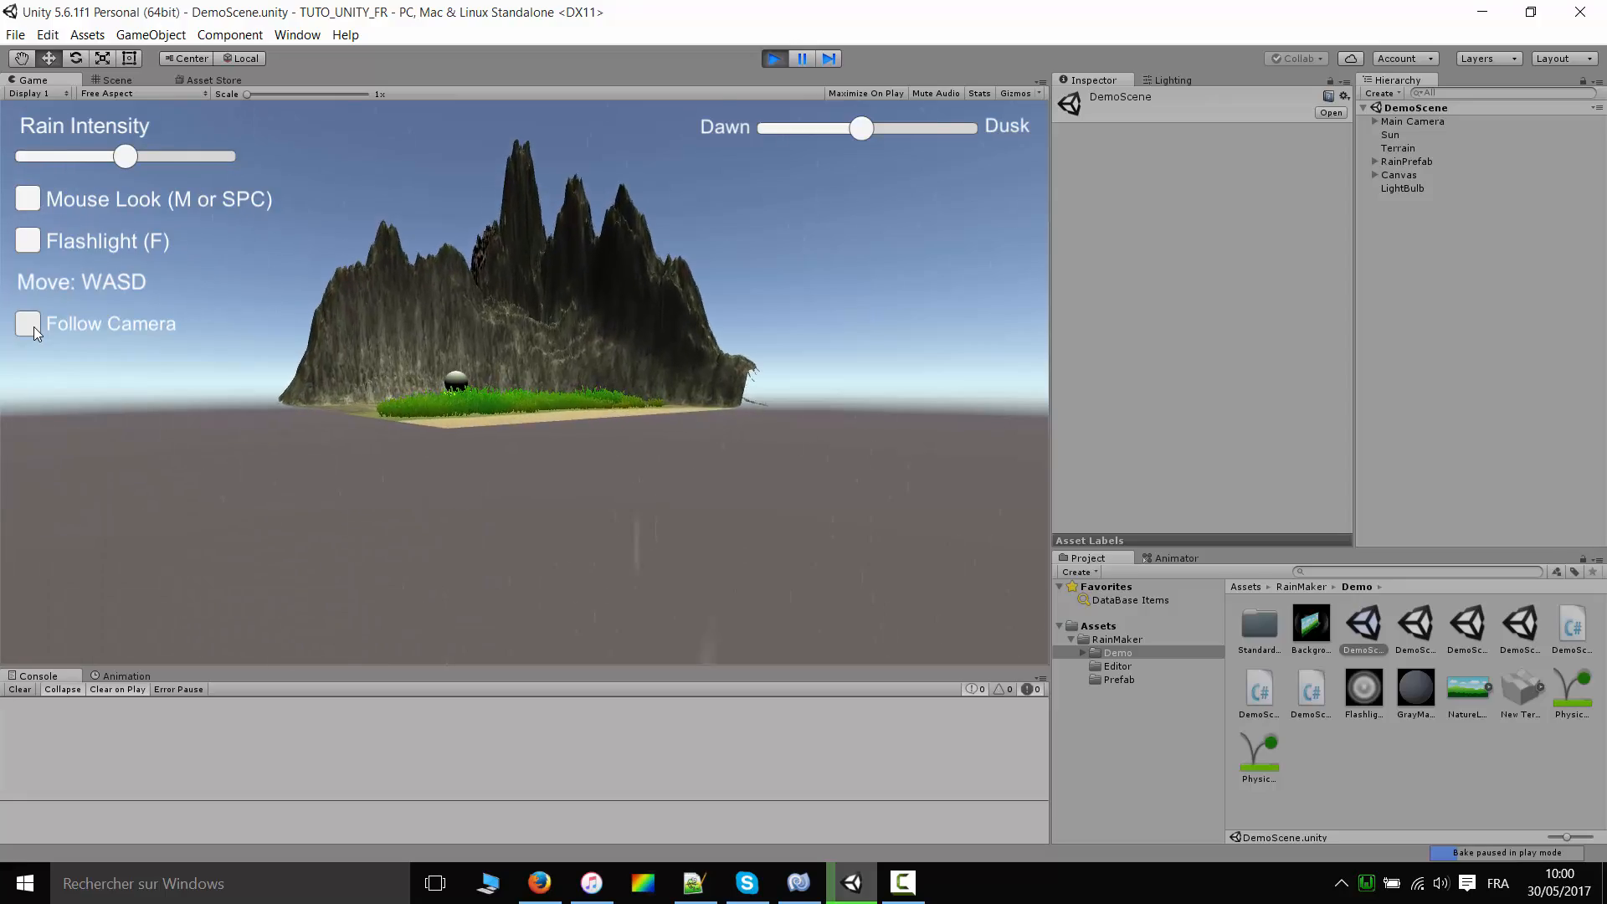
key("w")
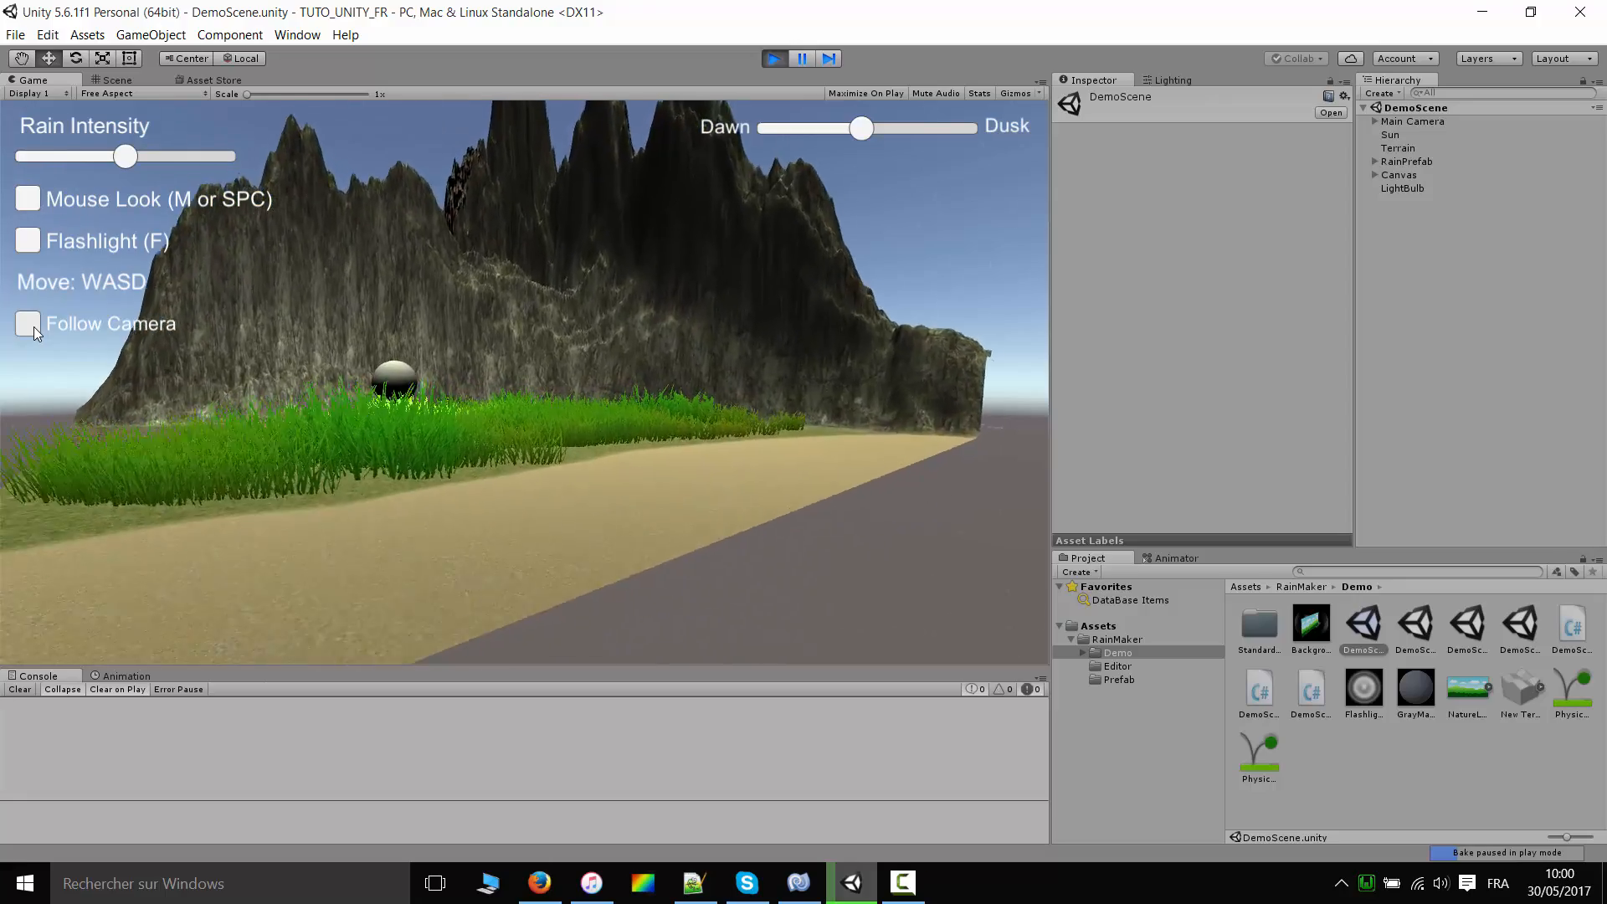
key("w")
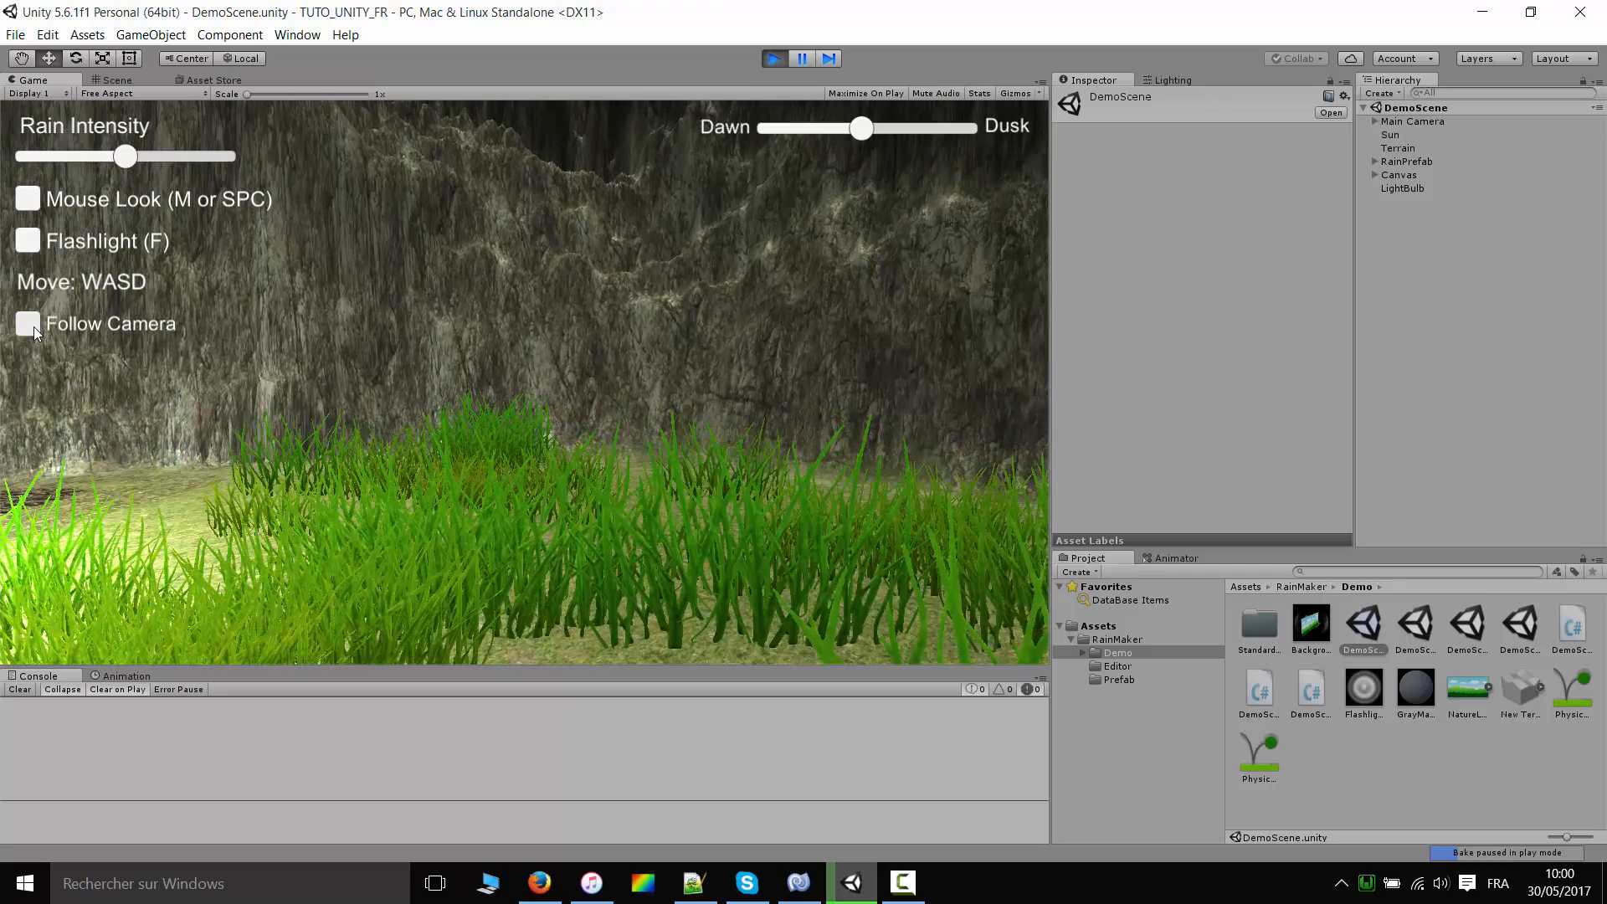
key("w")
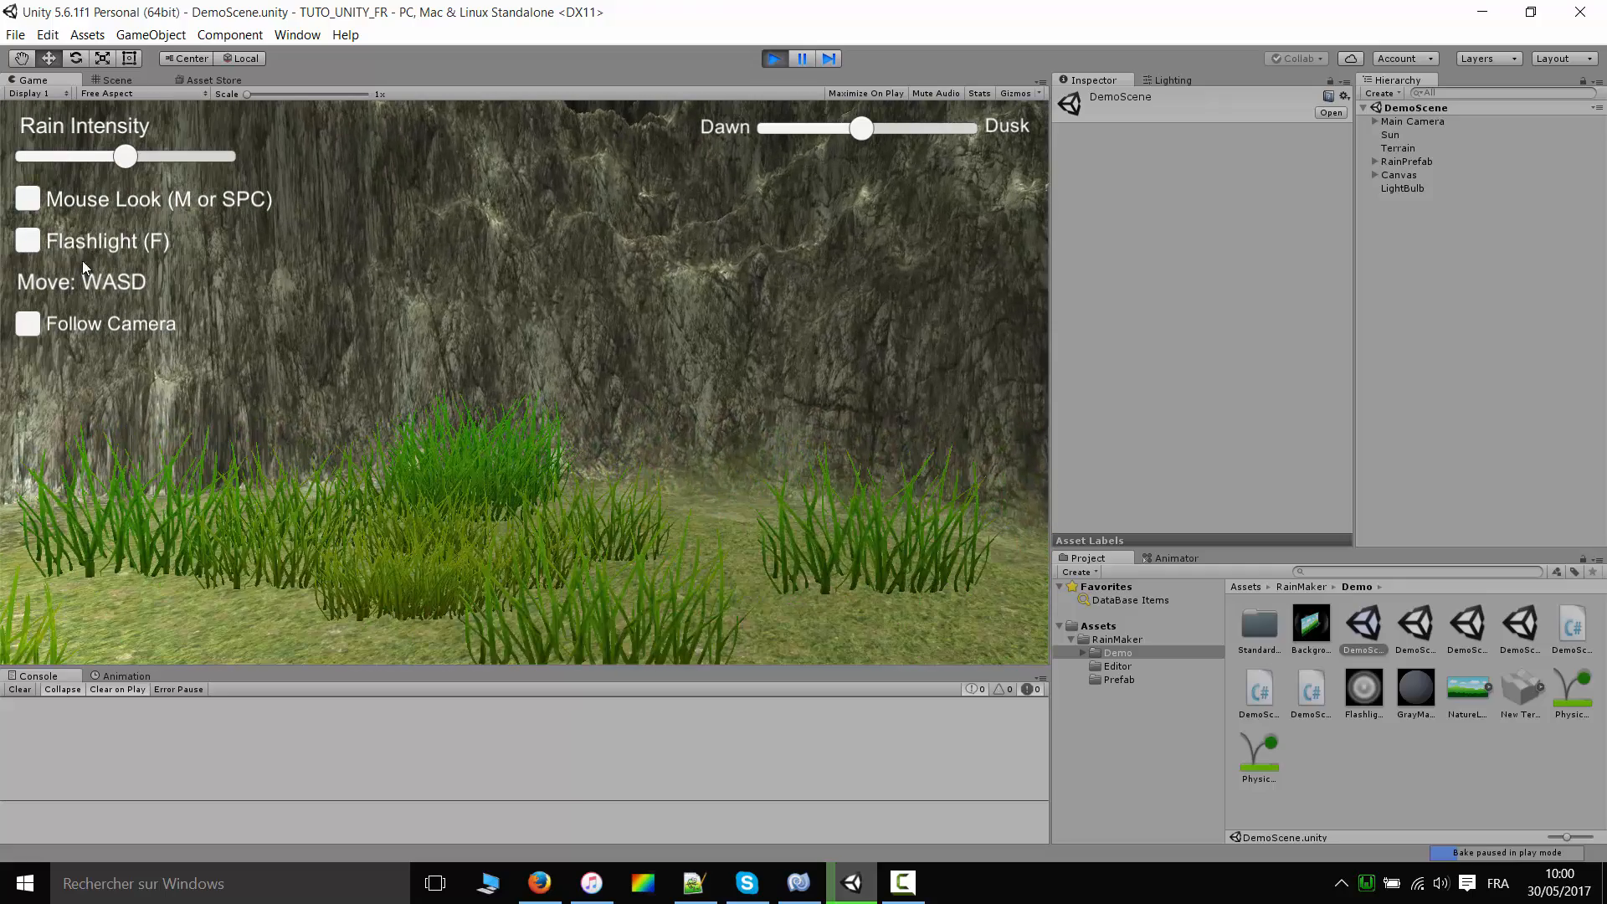
- Enable Mouse Look, look and move around the grass and rocks, and stop the run
left_click(33, 206)
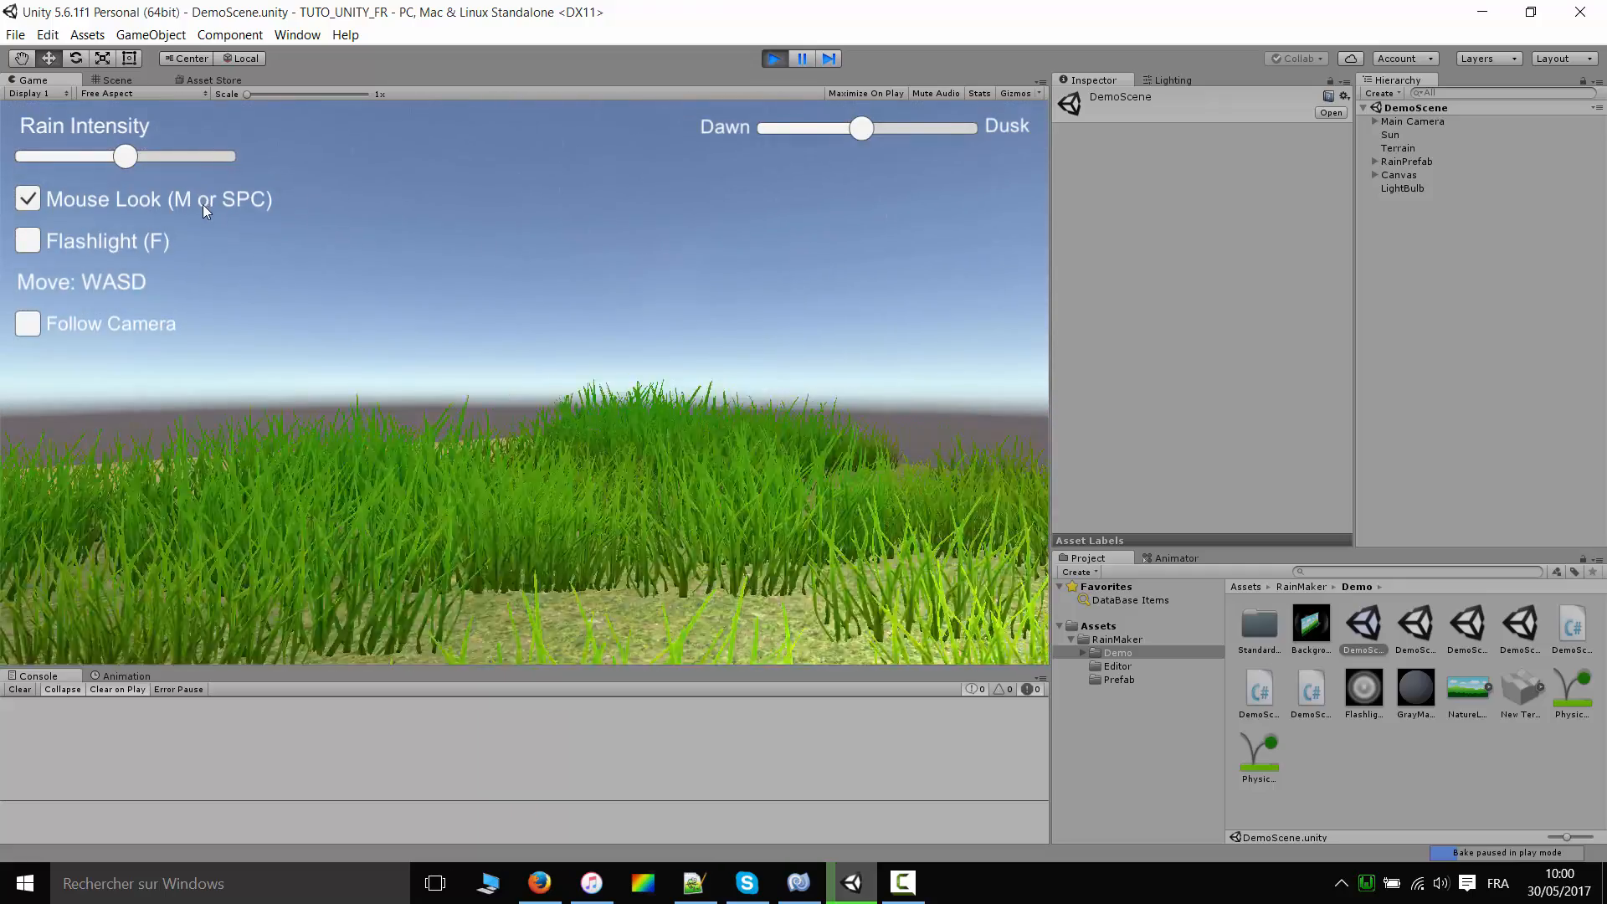
key("d")
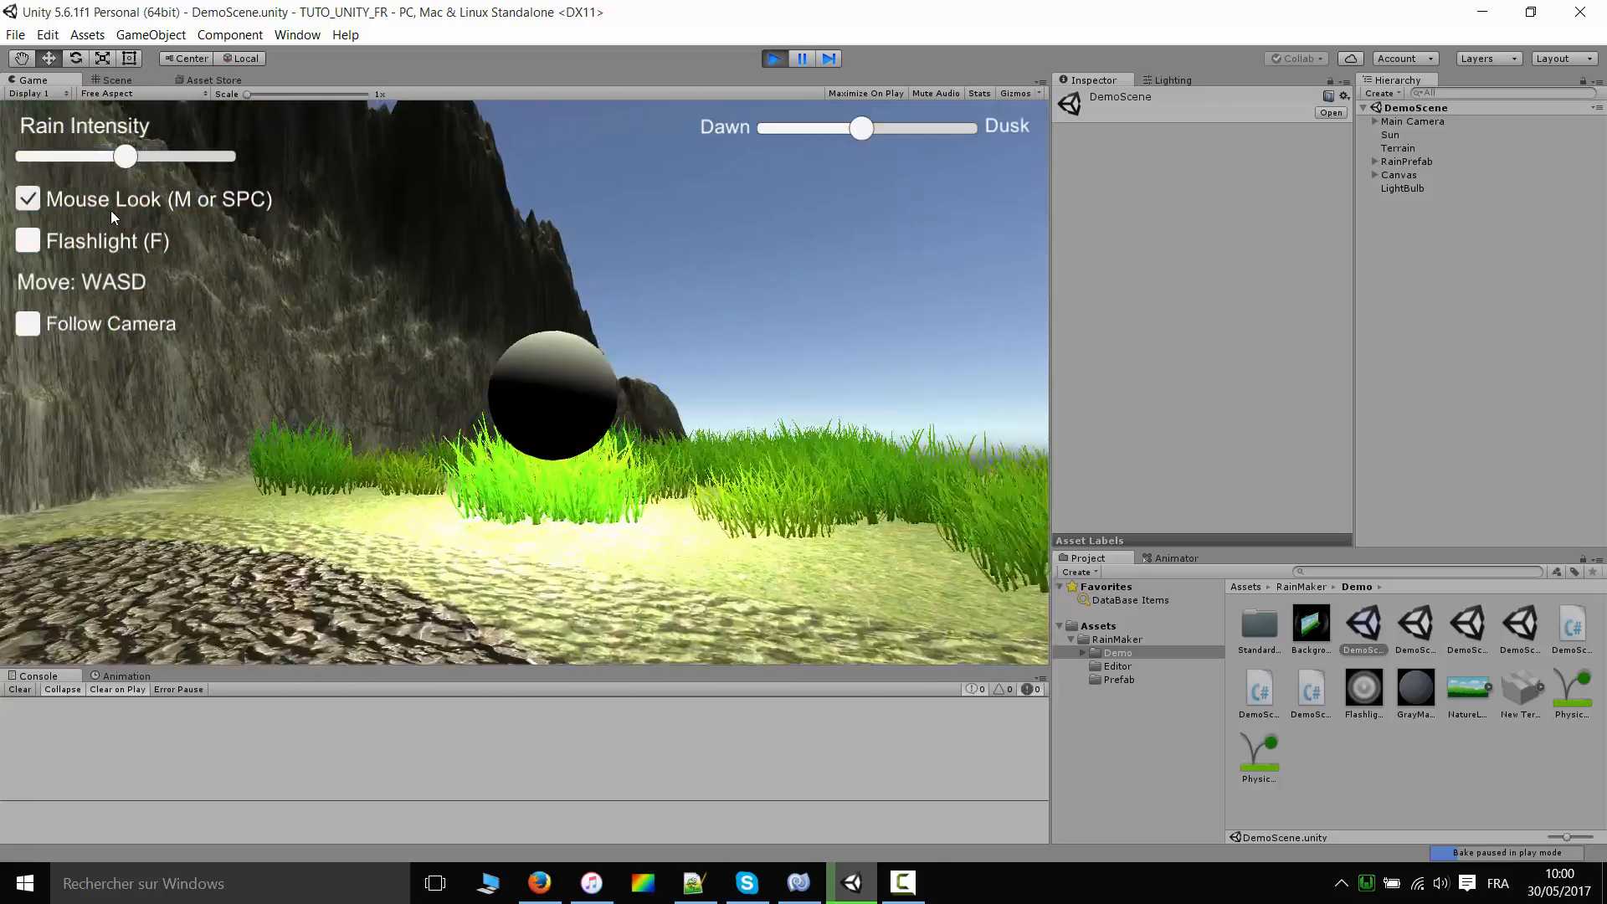
key("w")
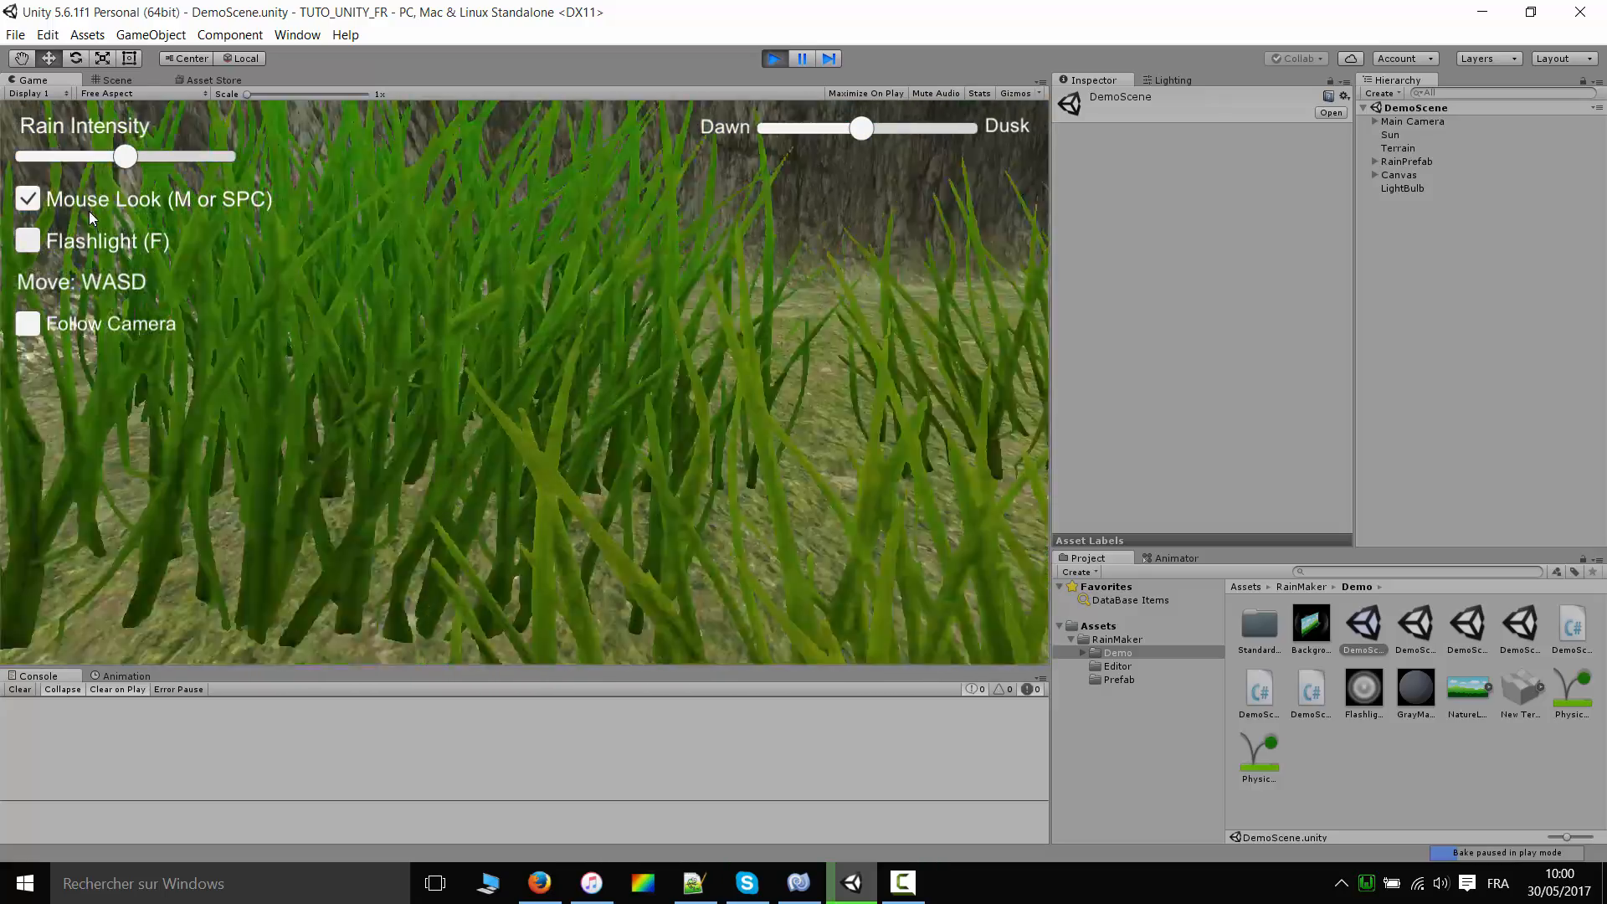
key("w")
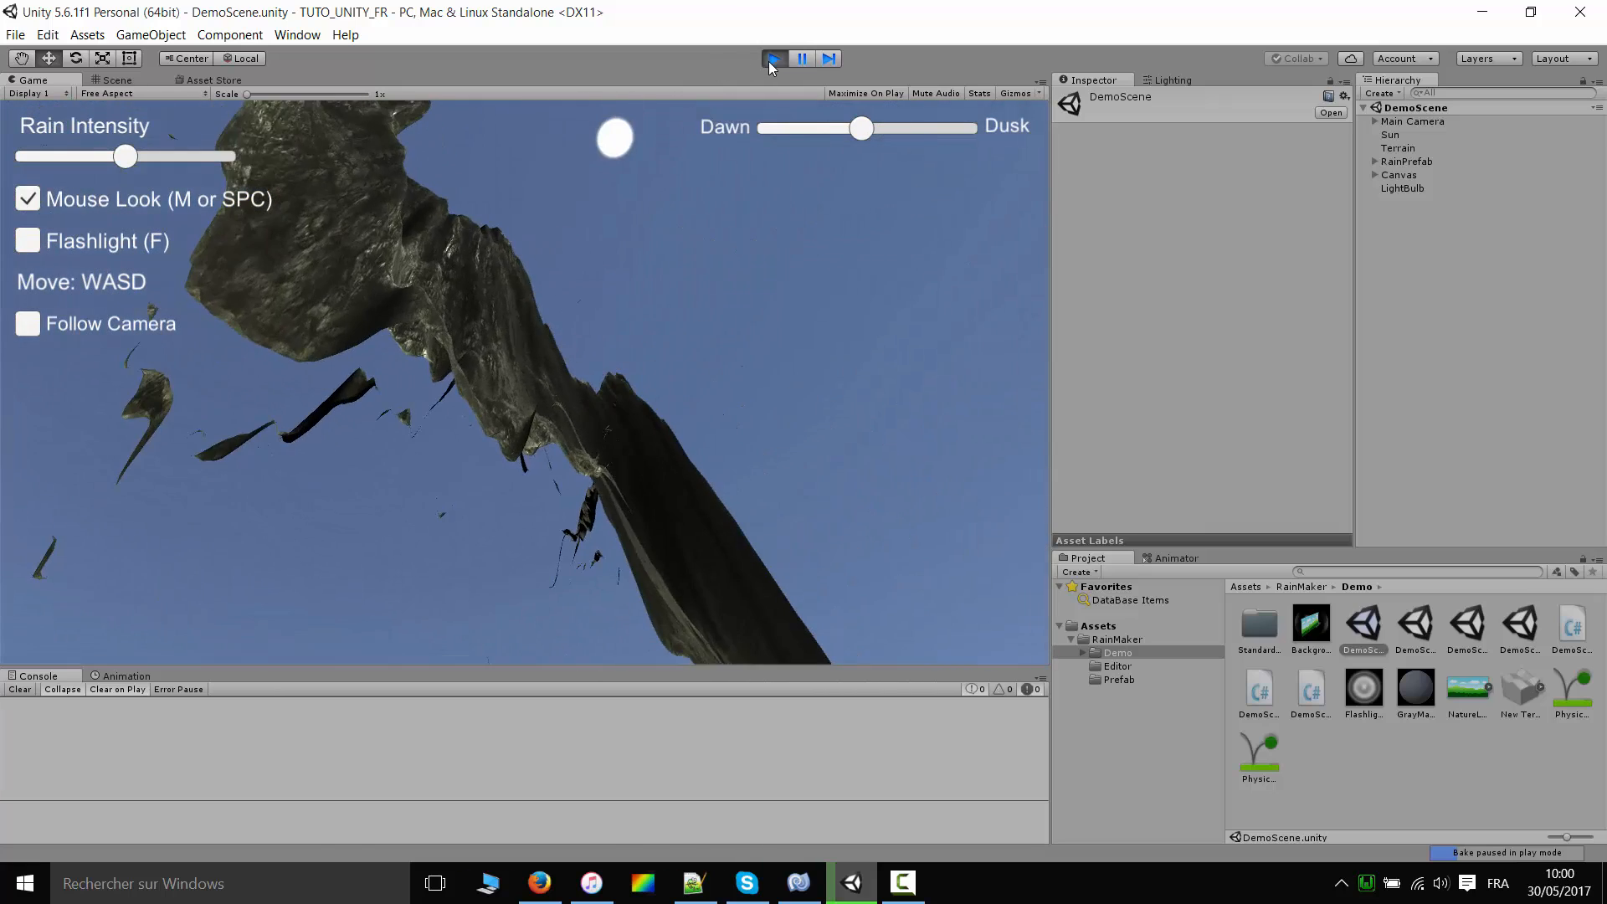
left_click(772, 60)
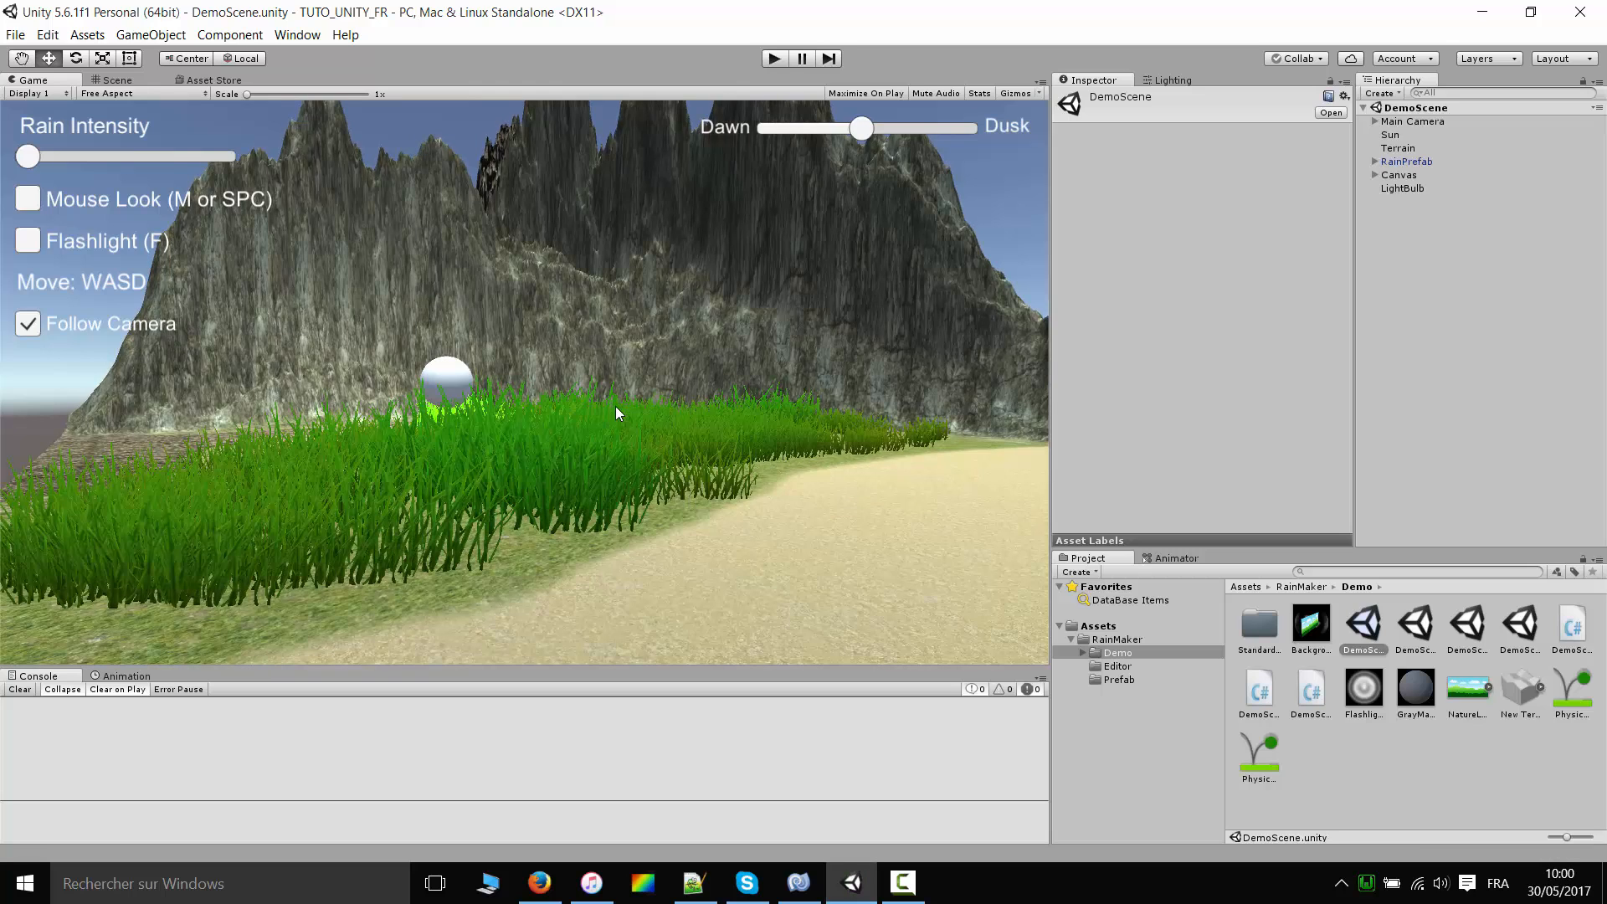
- Open the DemoSceneSimple3D scene from the Demo folder and run it briefly to view its rain
double_click(1535, 617)
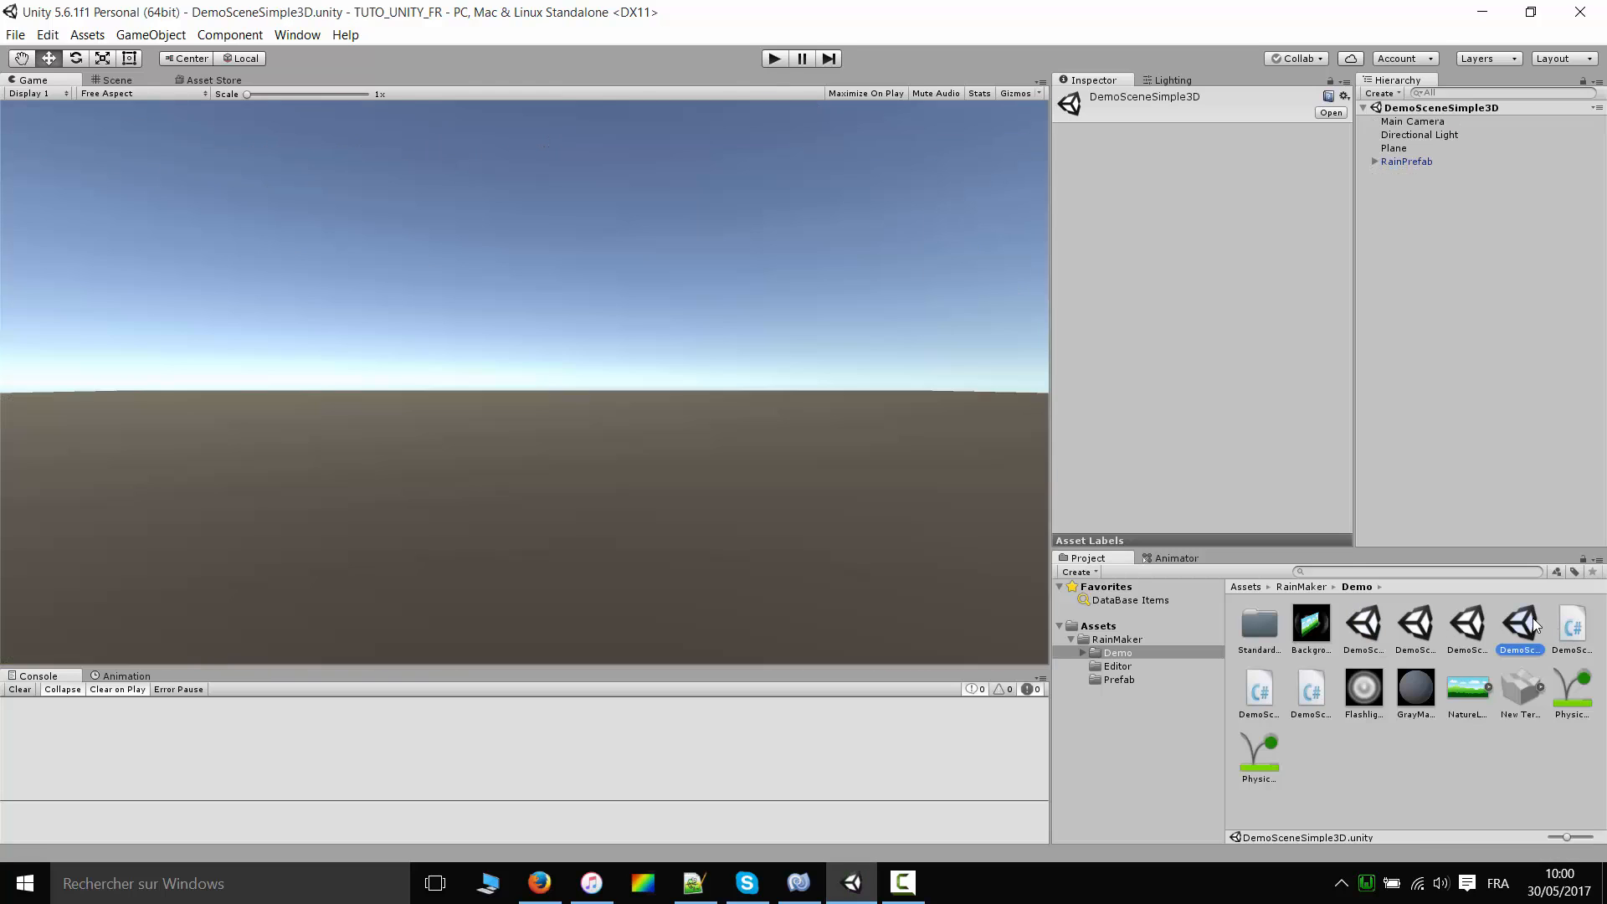
left_click(775, 58)
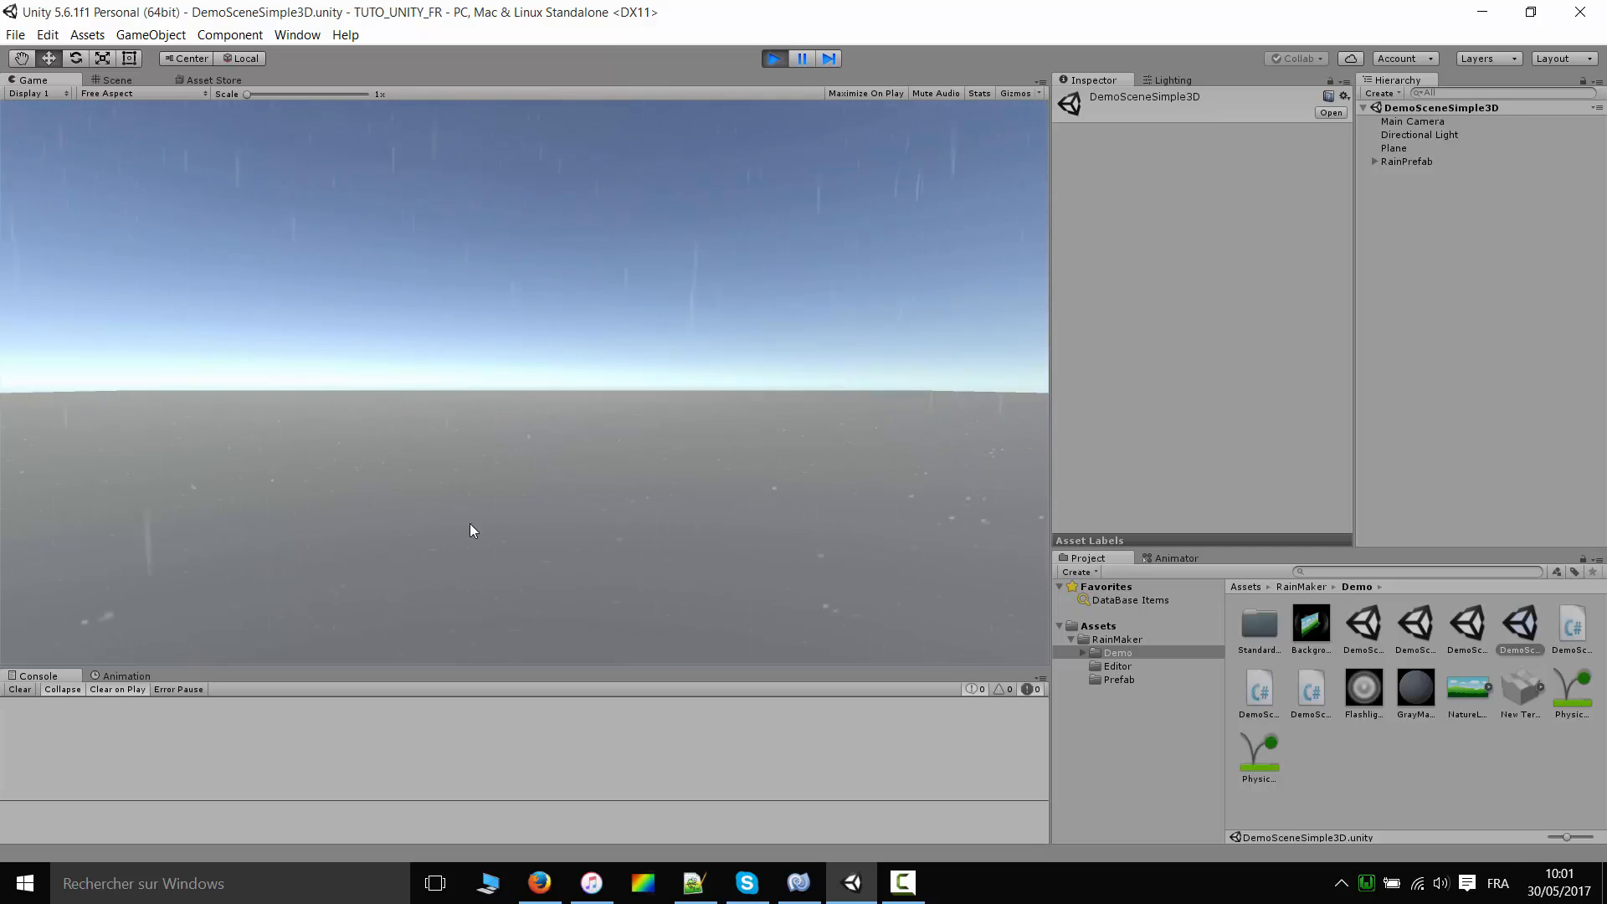
left_click(776, 60)
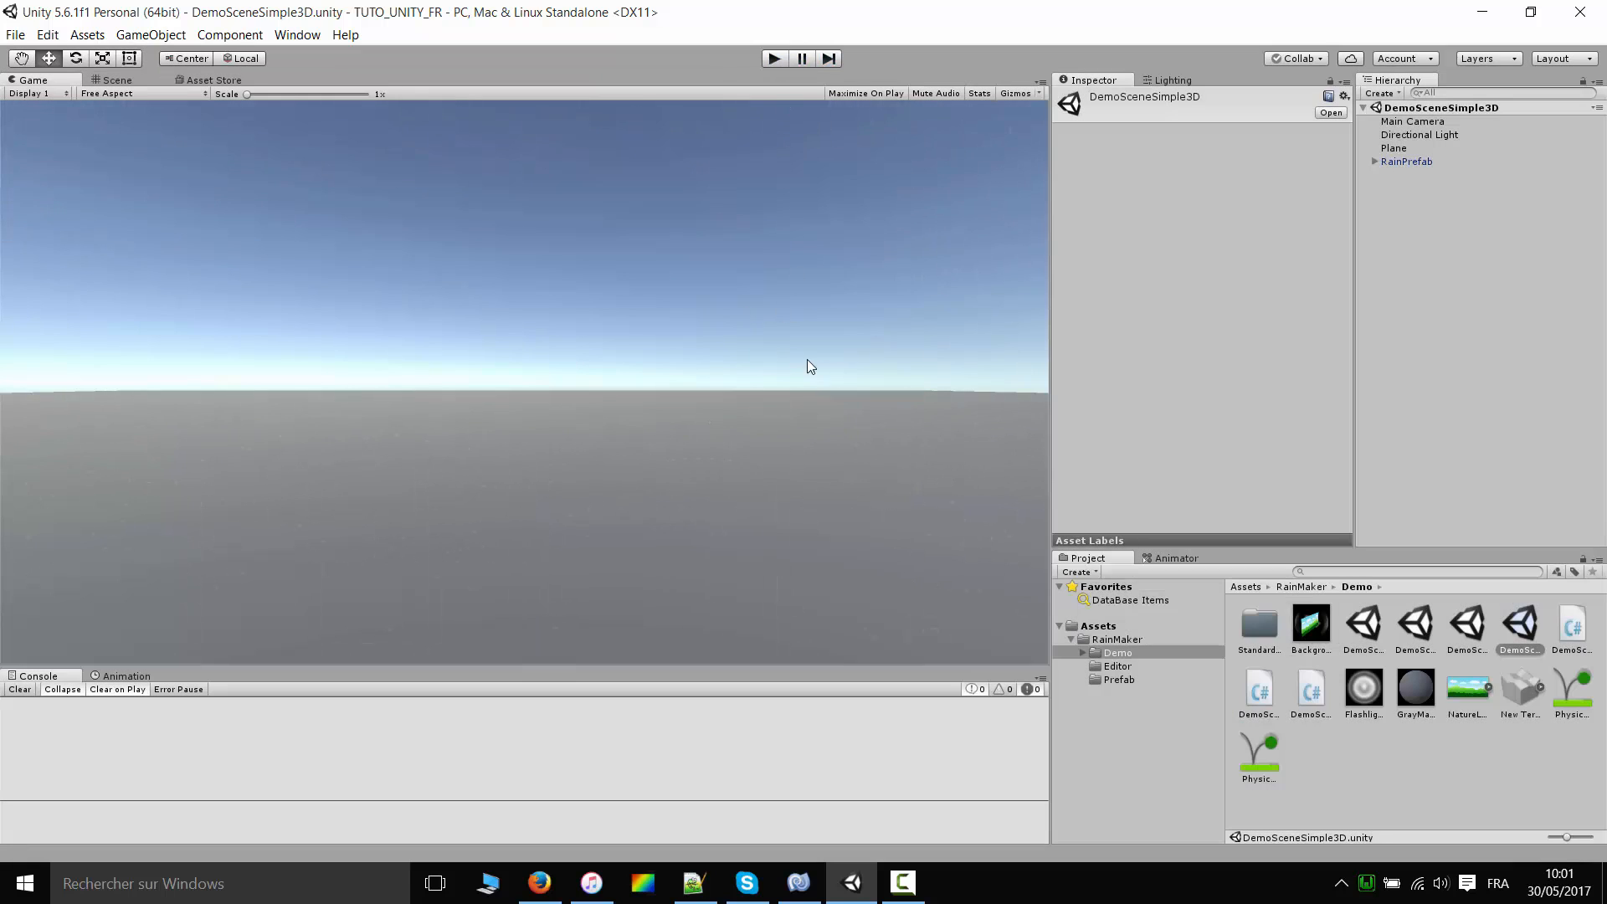
- Delete RainPrefab from the DemoSceneSimple3D scene and run the scene briefly to check it without rain
left_click(117, 80)
right_click_drag(503, 295, 421, 369)
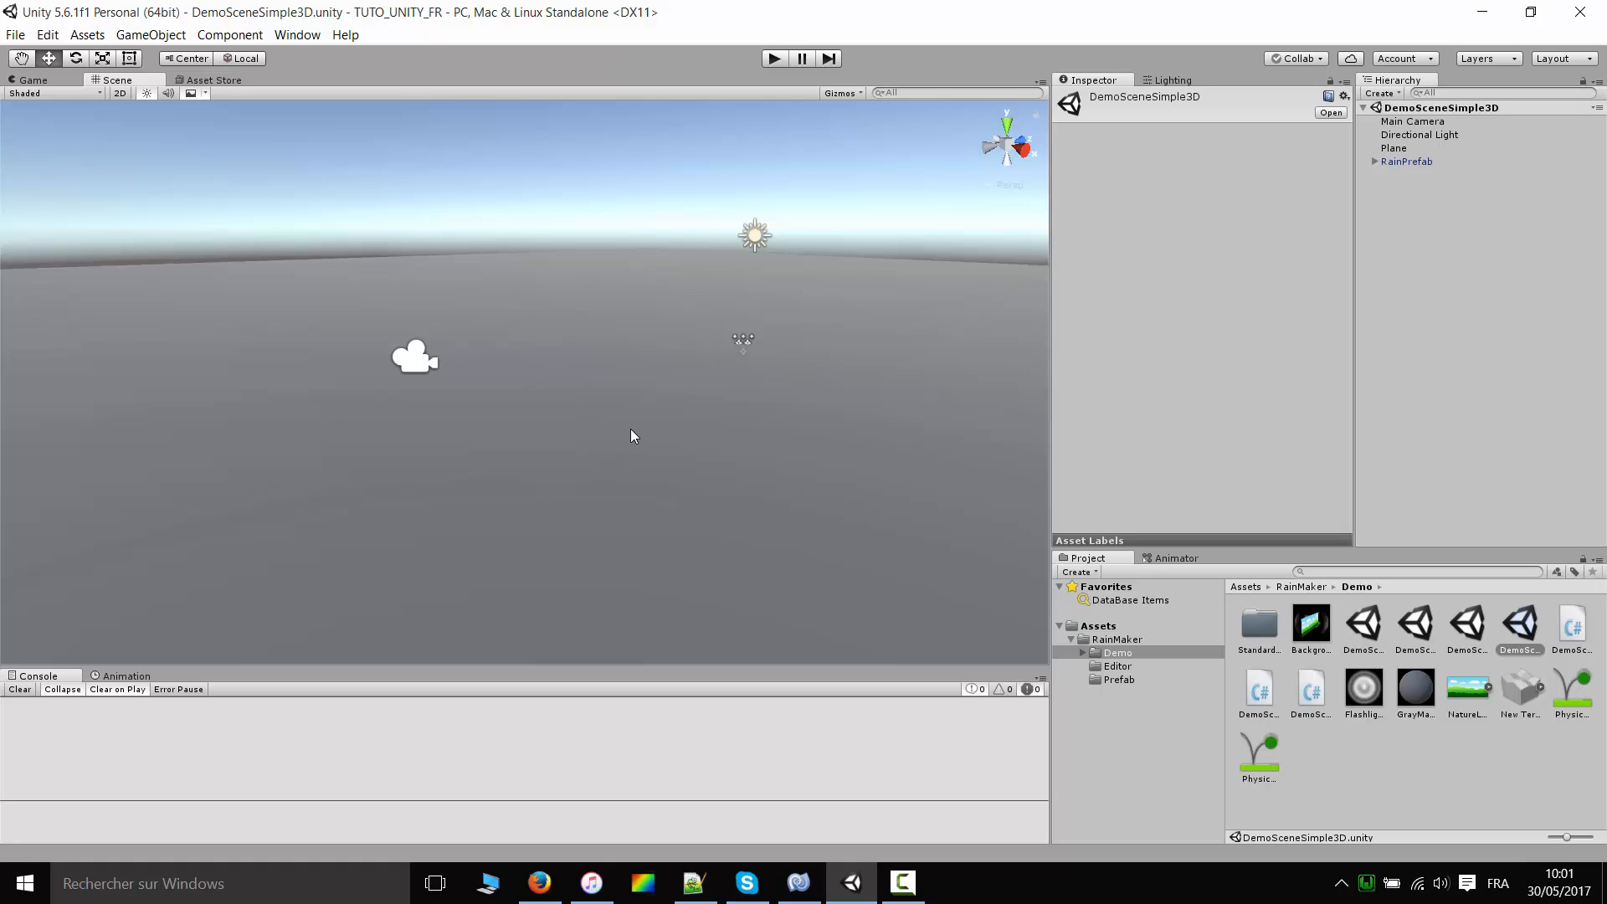
scroll(670, 417, "down", 1)
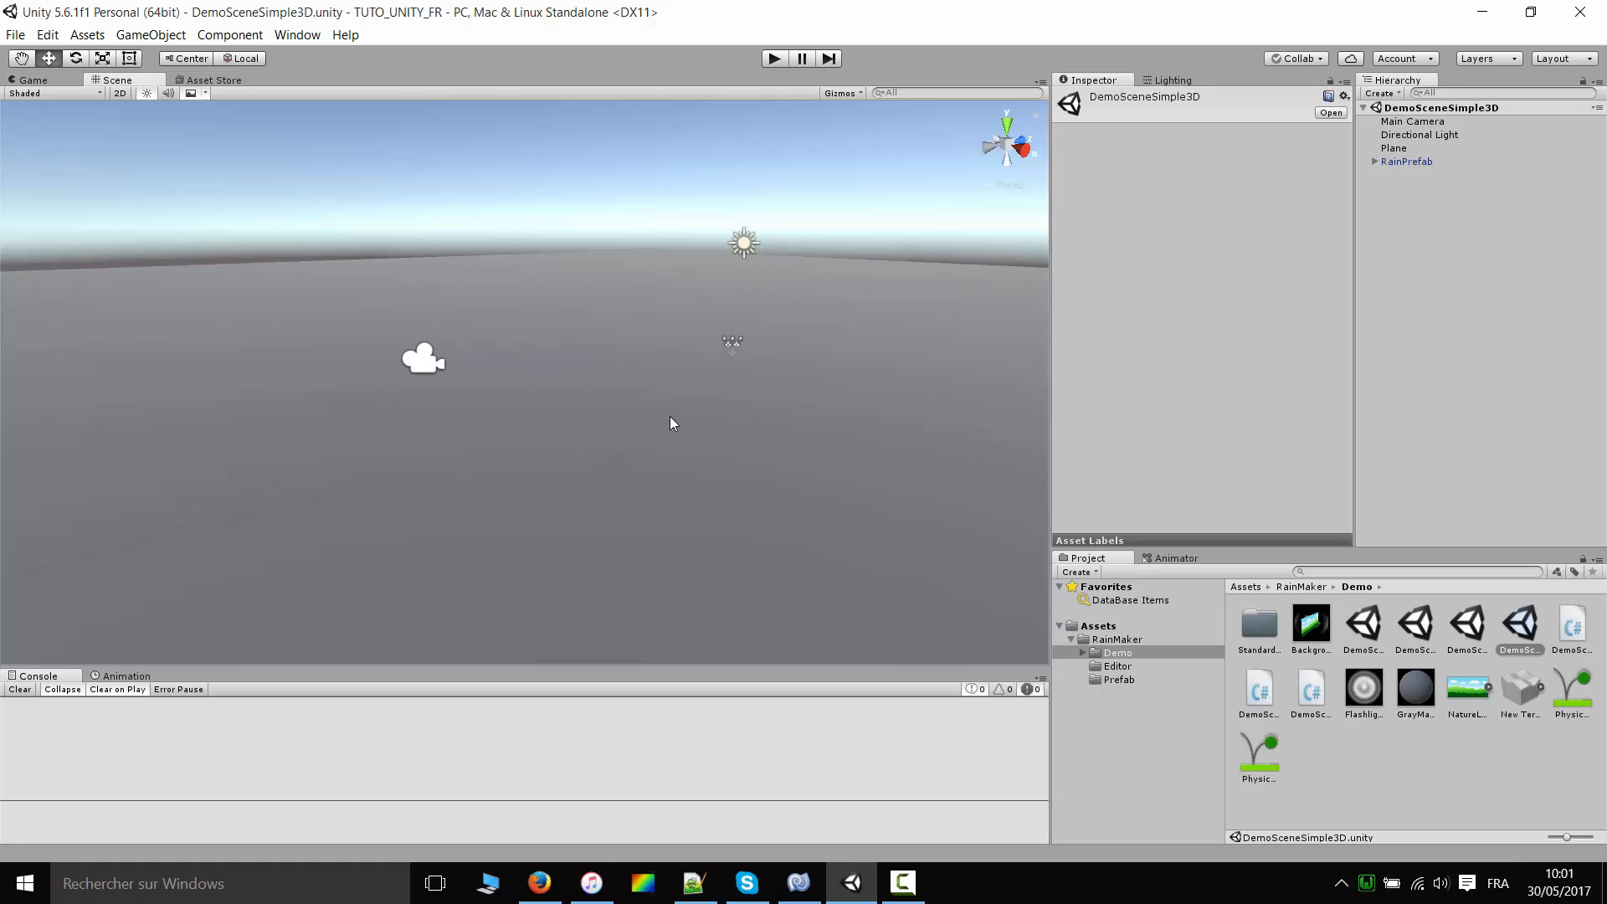
scroll(712, 399, "down", 1)
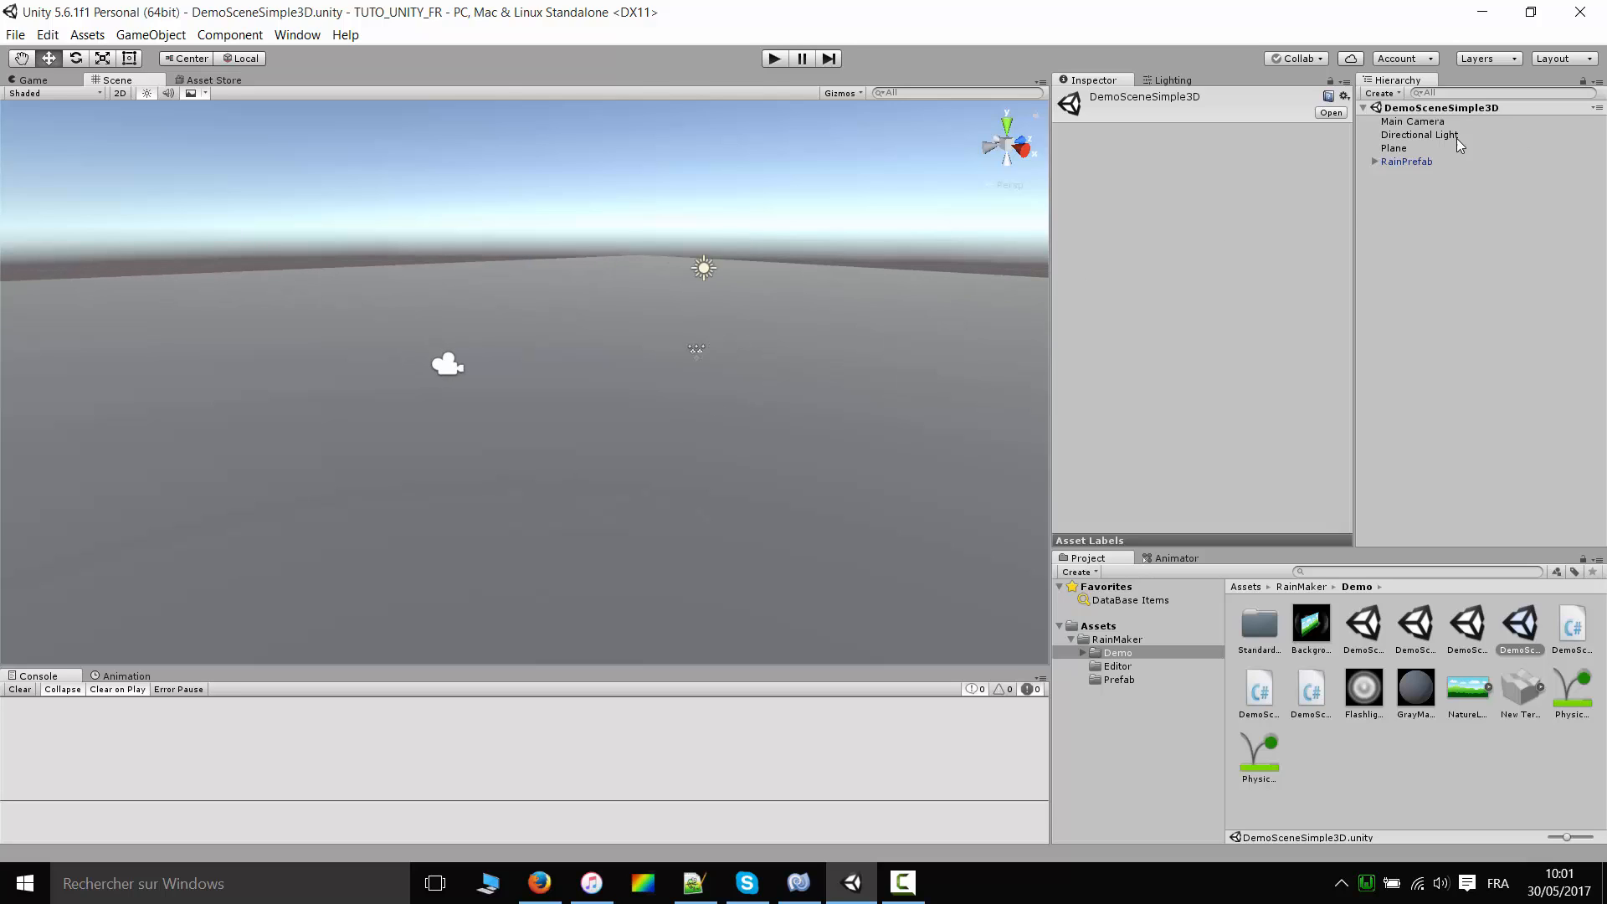
left_click(1406, 162)
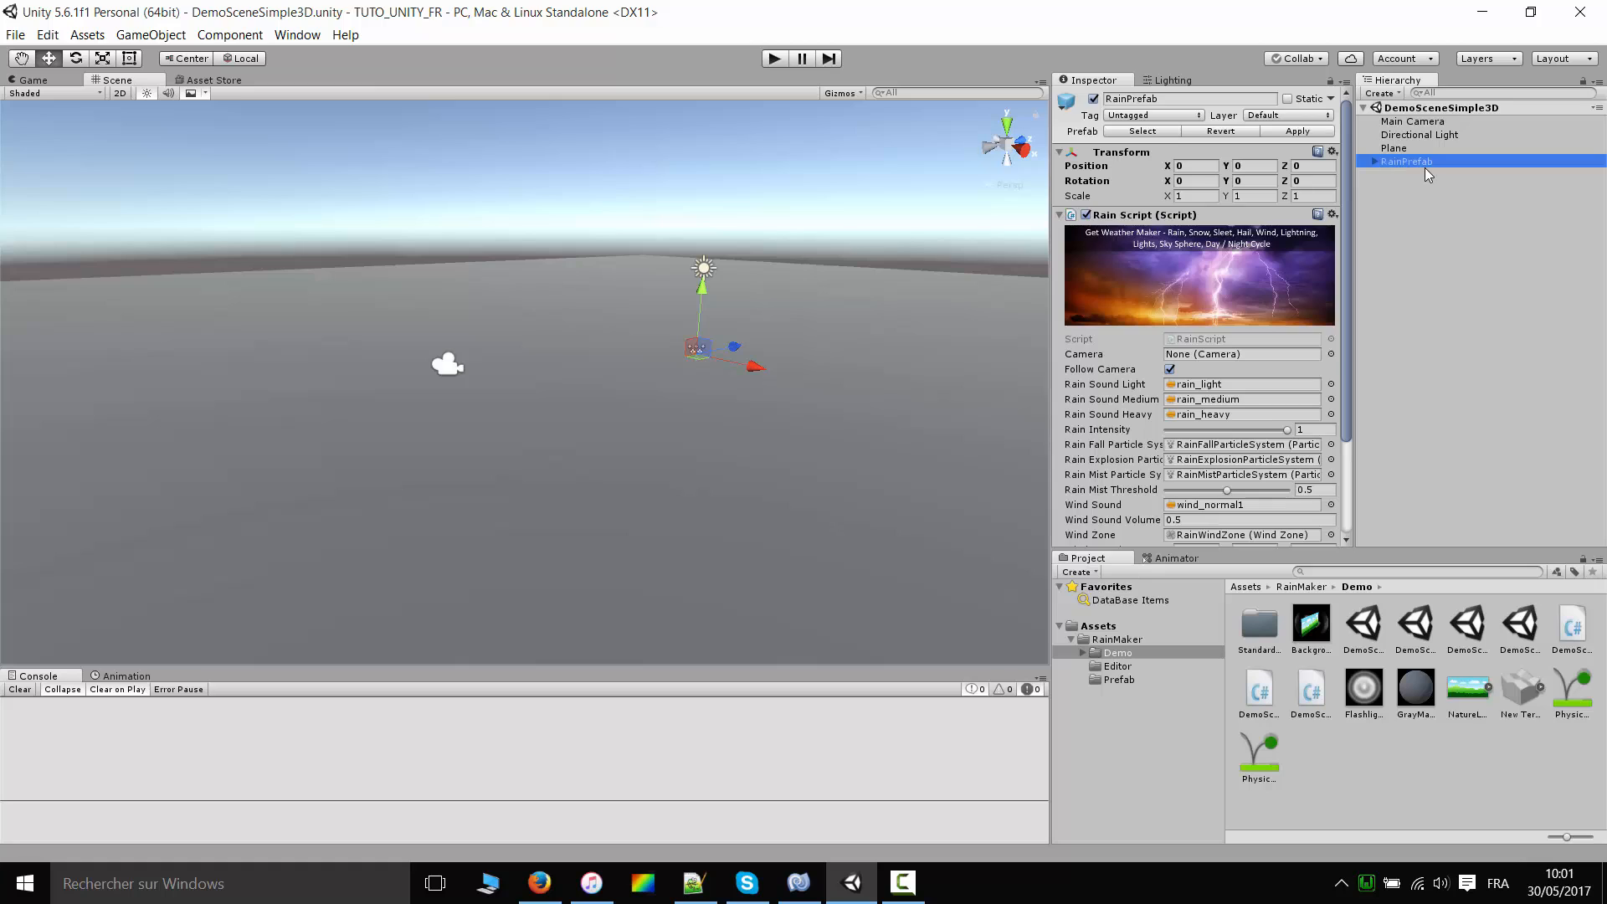
key("Delete")
left_click(779, 59)
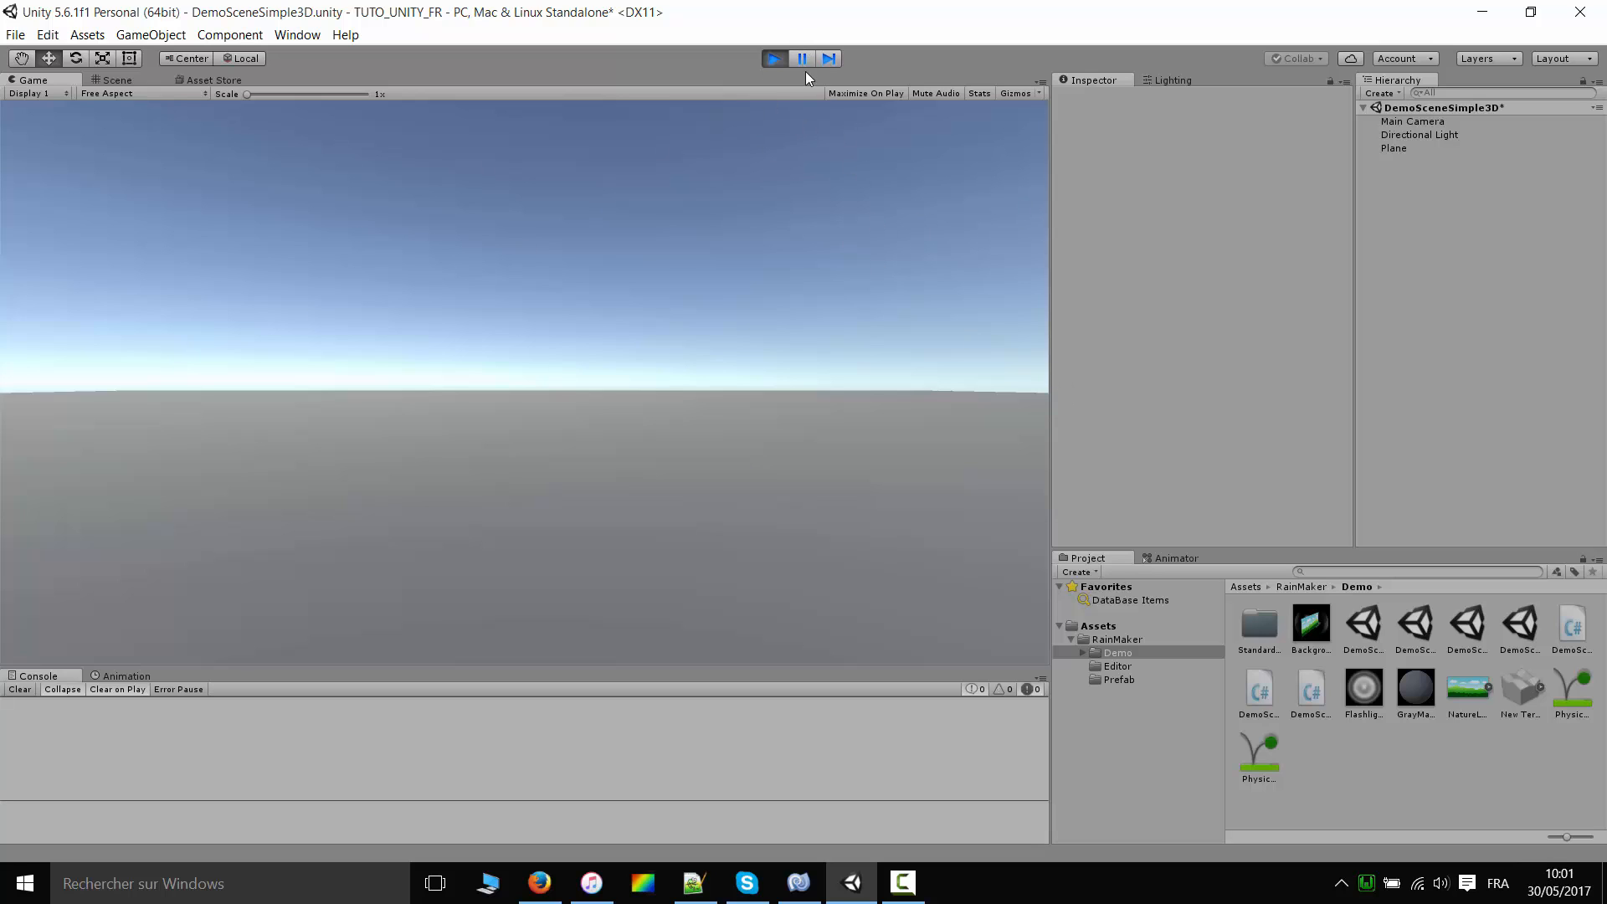
left_click(771, 60)
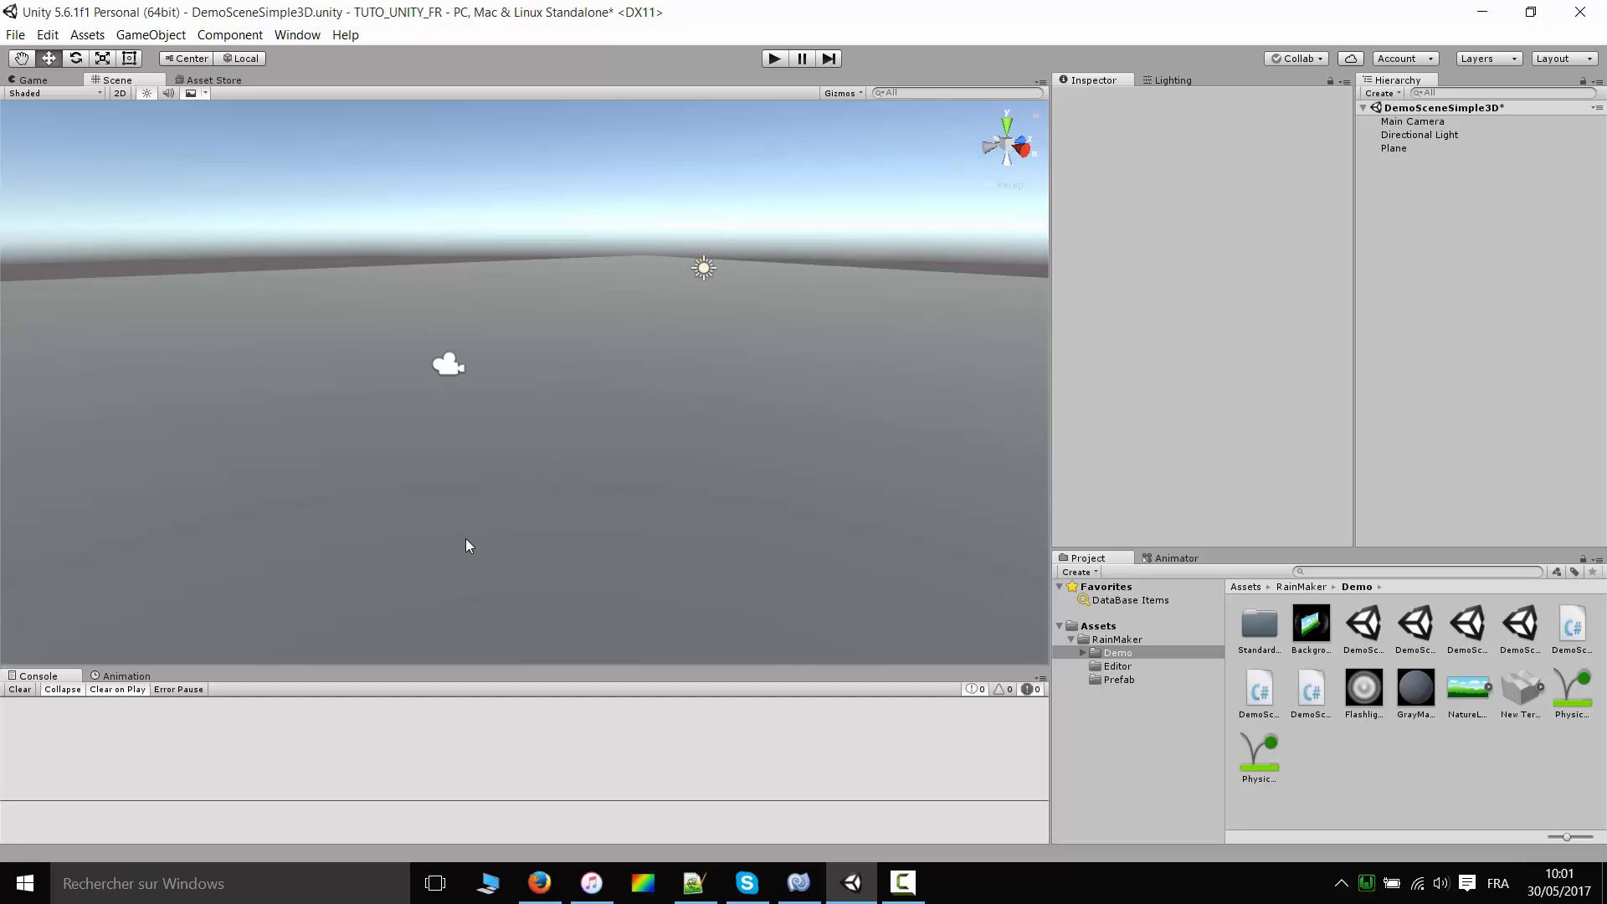
- Place RainPrefab from the RainMaker Prefab folder in the scene just below the camera
left_click(1121, 680)
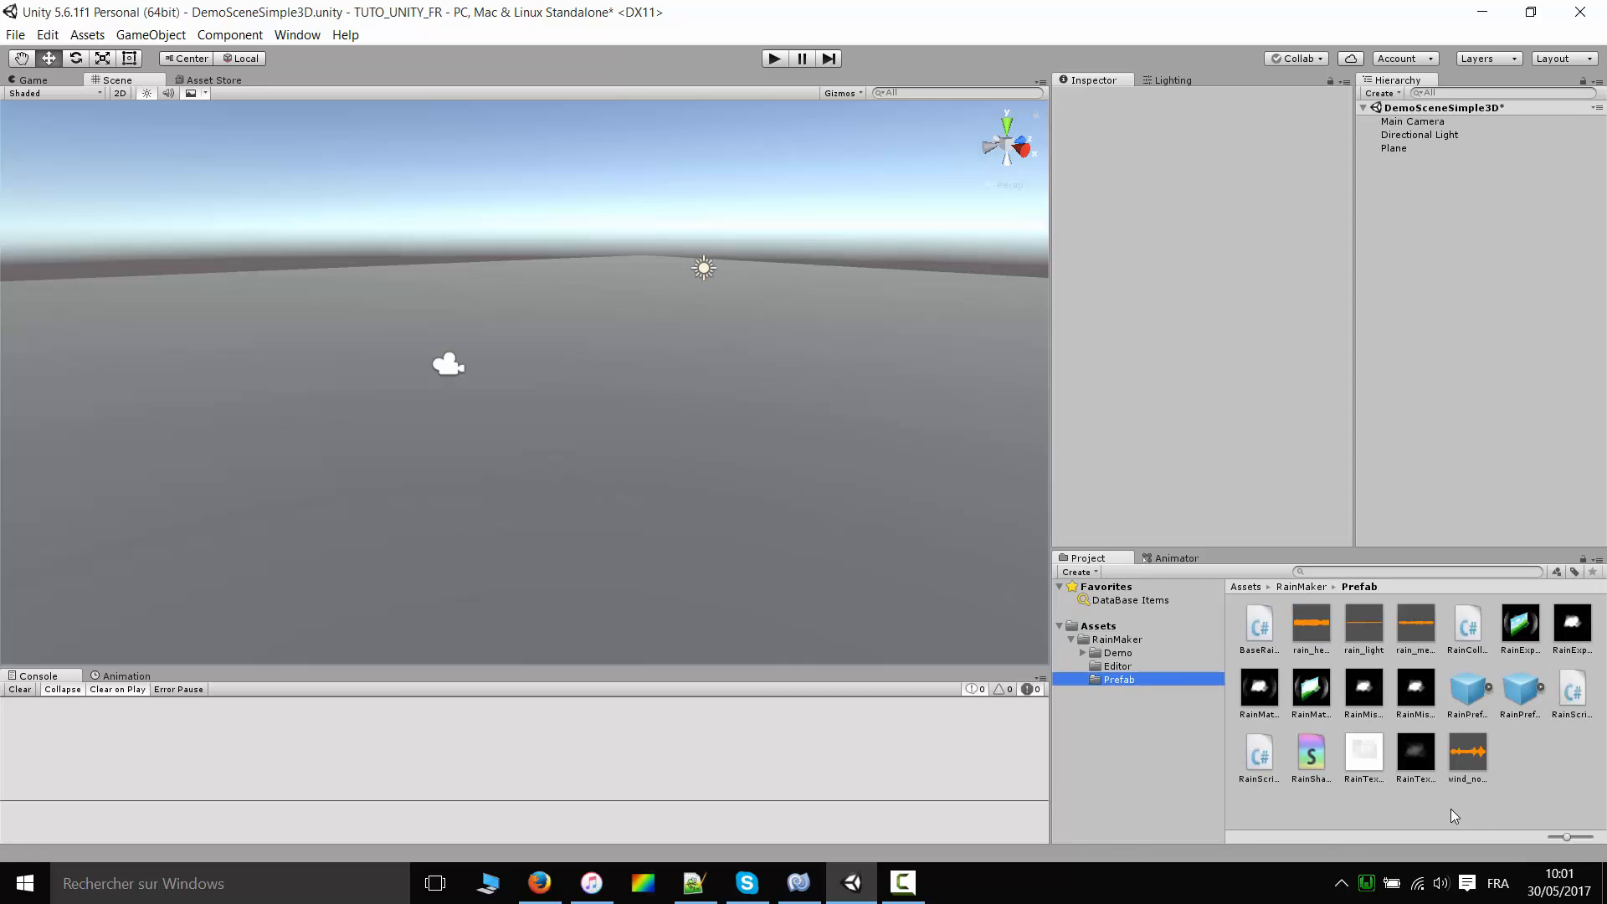
left_click(1468, 691)
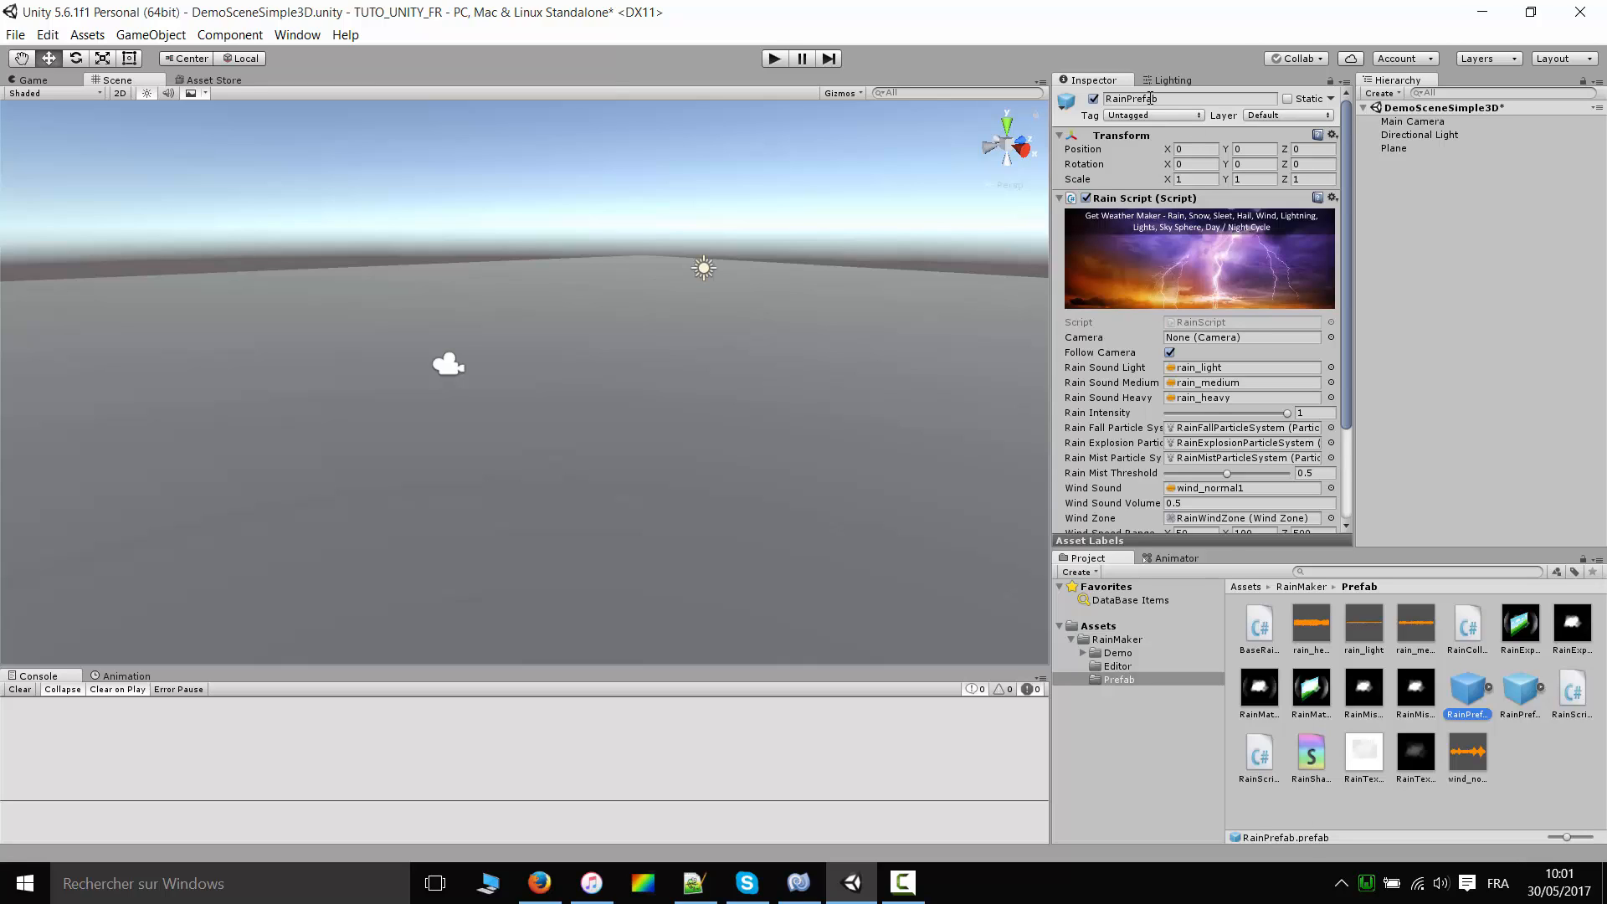
left_click(1522, 693)
left_click(1458, 695)
left_click_drag(1467, 699, 454, 404)
- Set the Rain Intensity of the placed RainPrefab to 0.5
scroll(1269, 381, "down", 3)
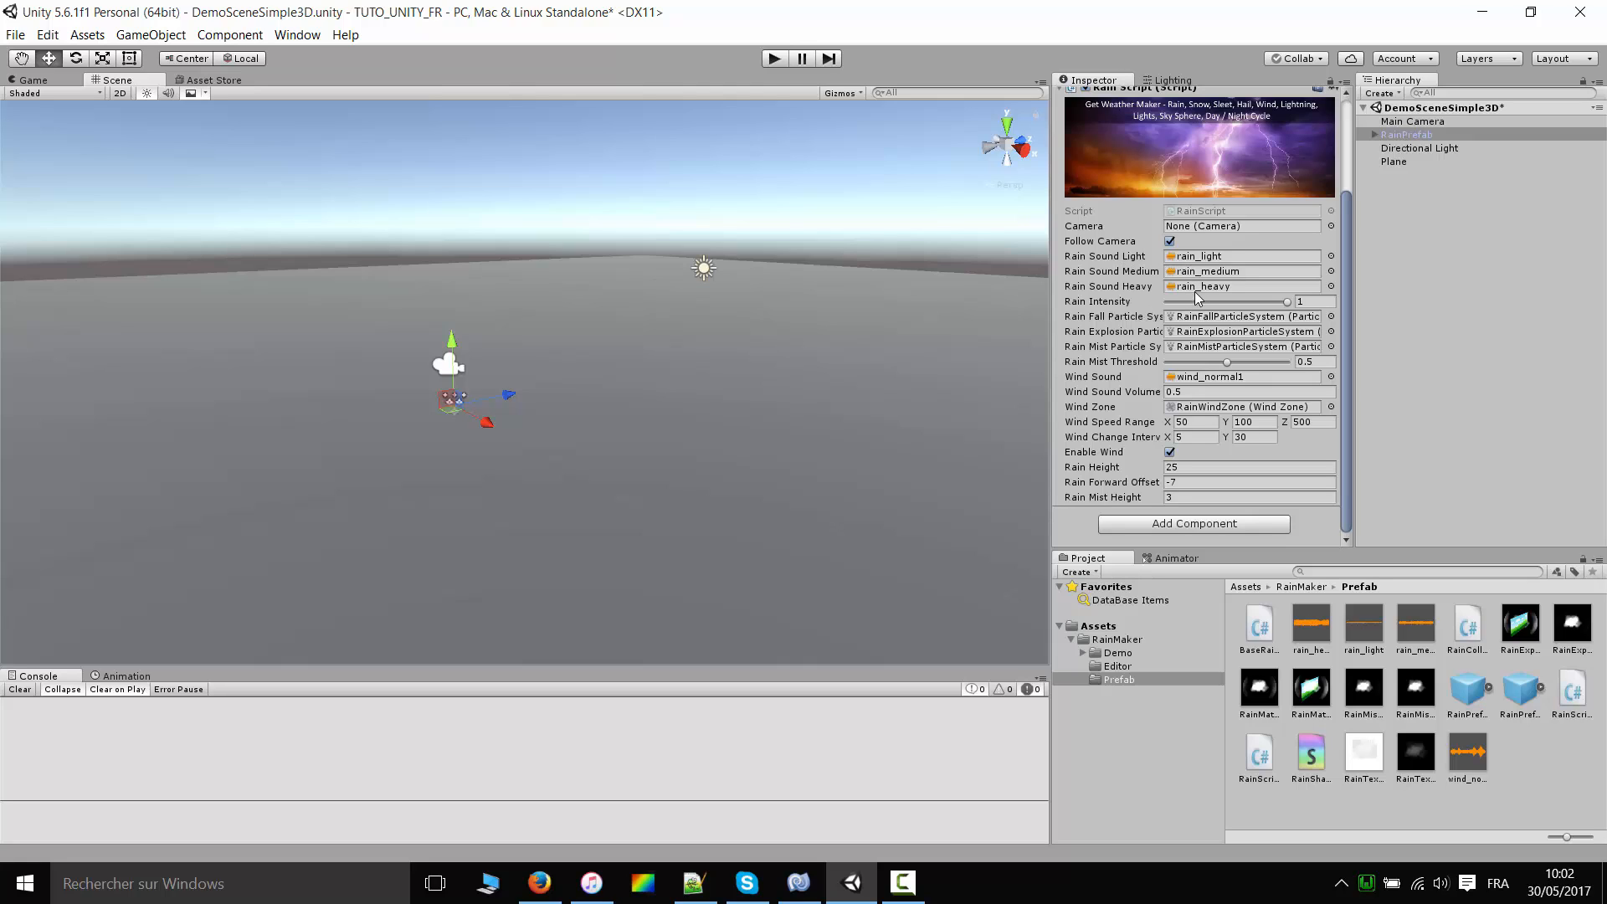
left_click(1316, 301)
type(".5")
- Locate the fall and explosion particle systems and the wind zone referenced by the Rain Script, and check its camera reference
left_click(1218, 317)
left_click(1222, 331)
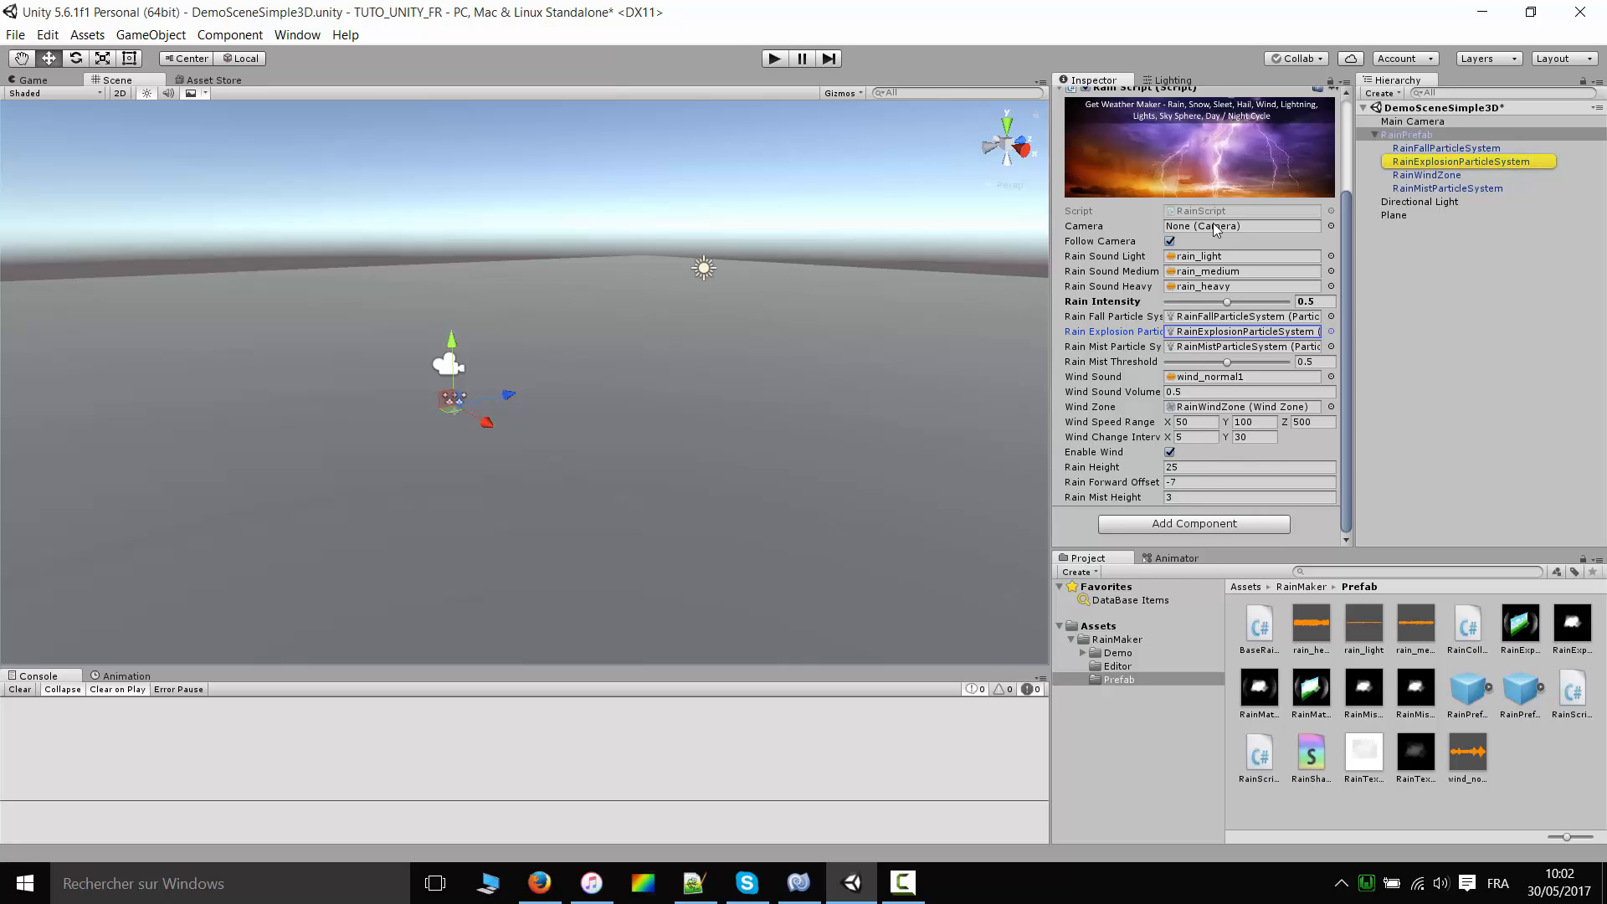
left_click(1224, 409)
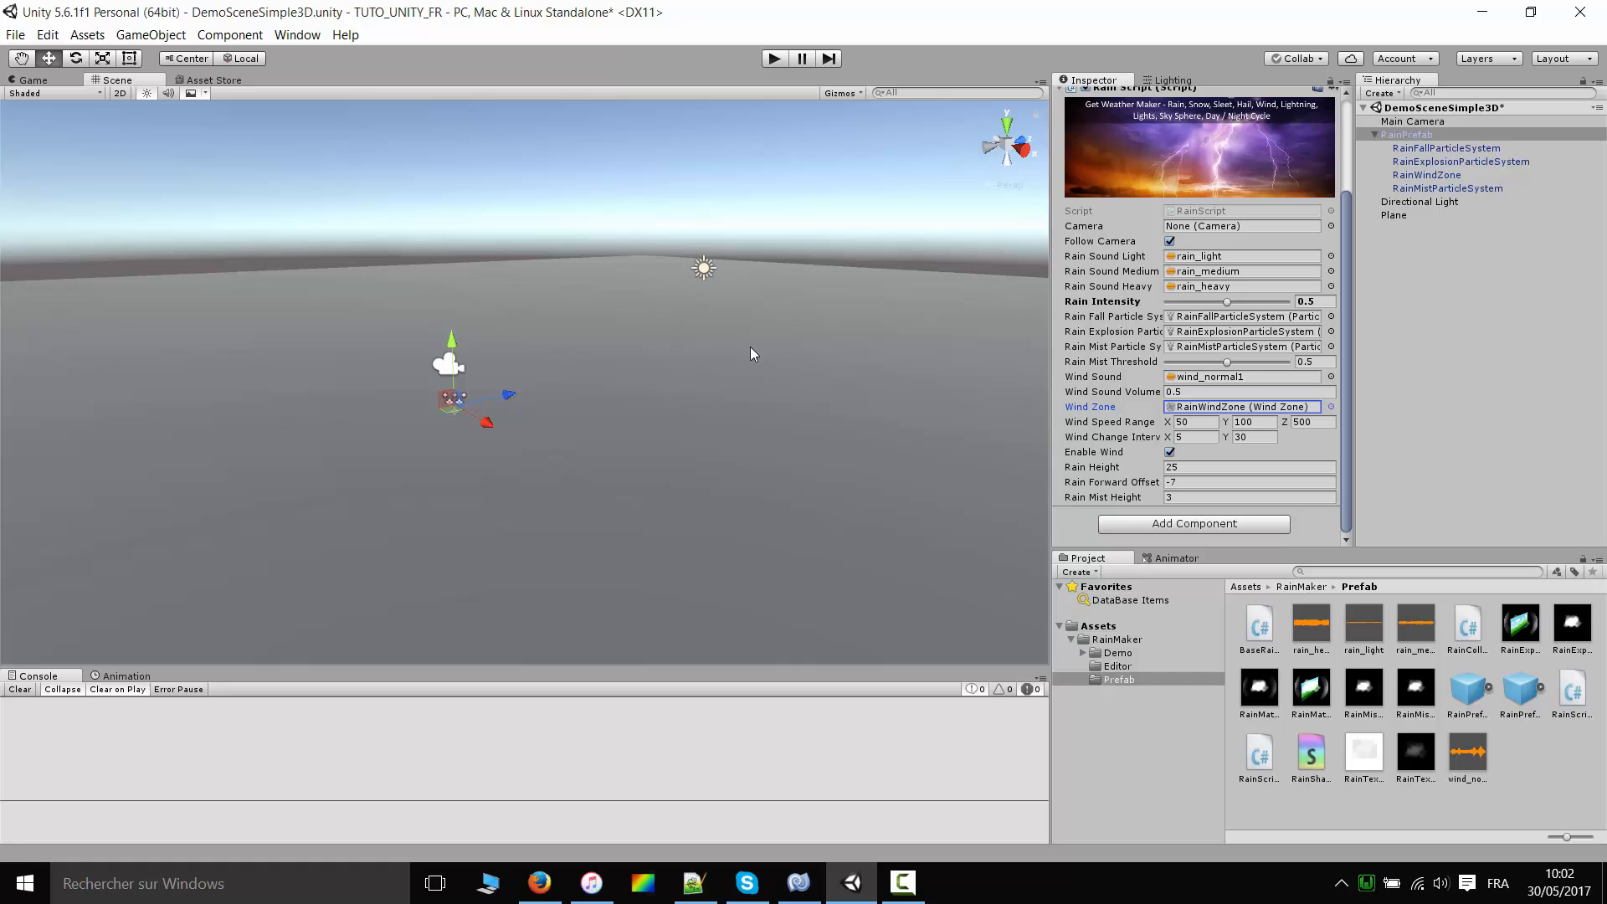
scroll(1174, 264, "up", 3)
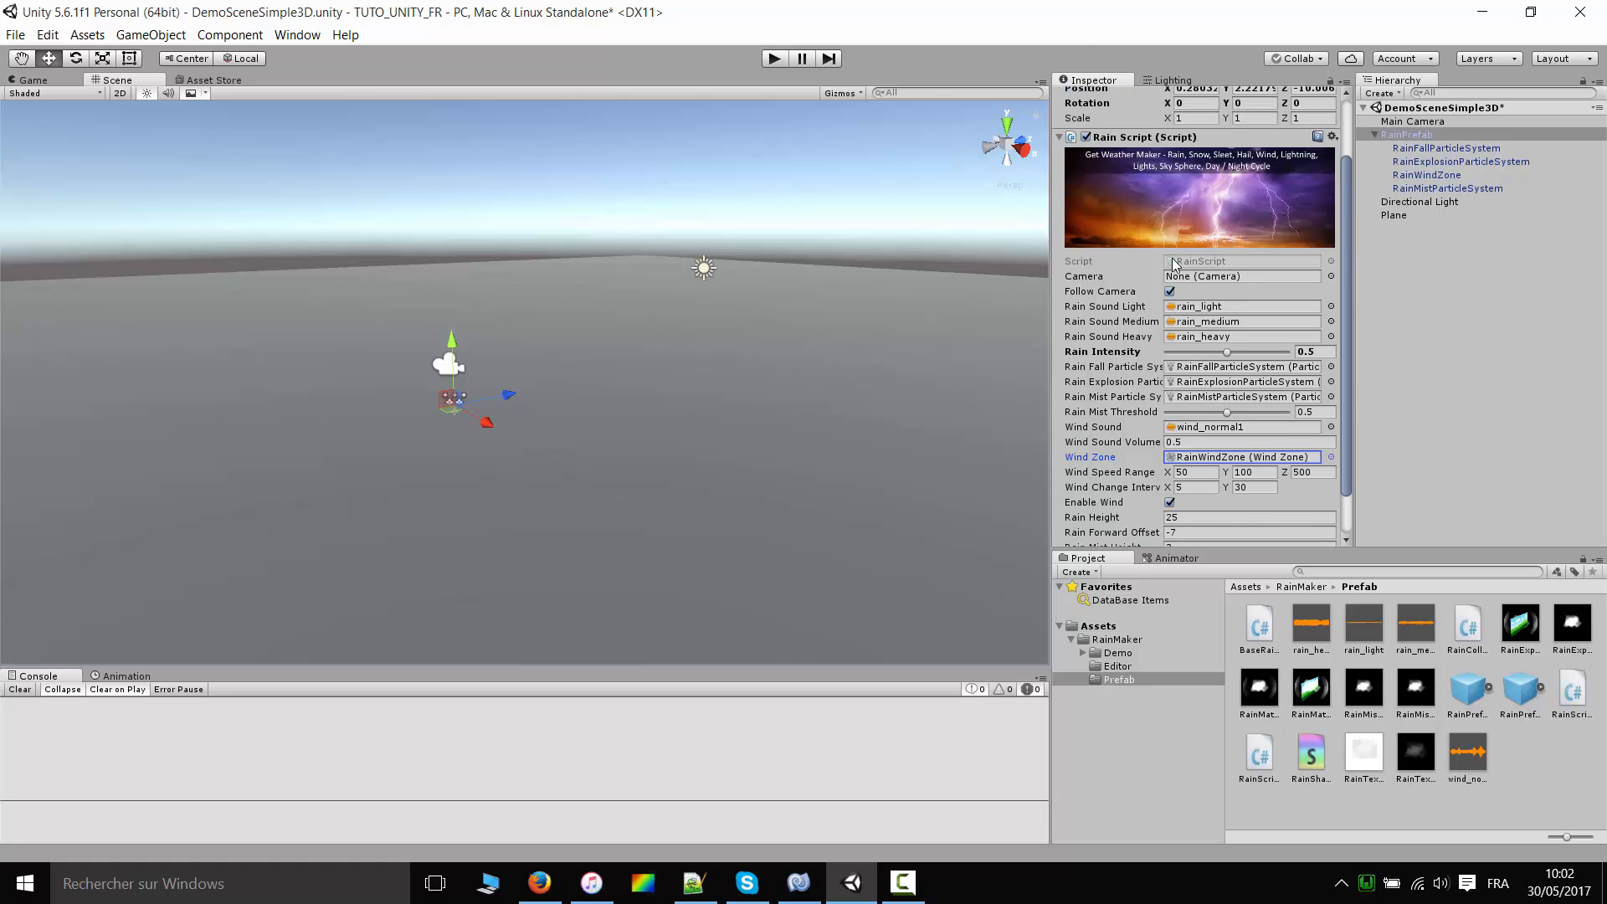
left_click(1208, 277)
scroll(1285, 284, "up", 3)
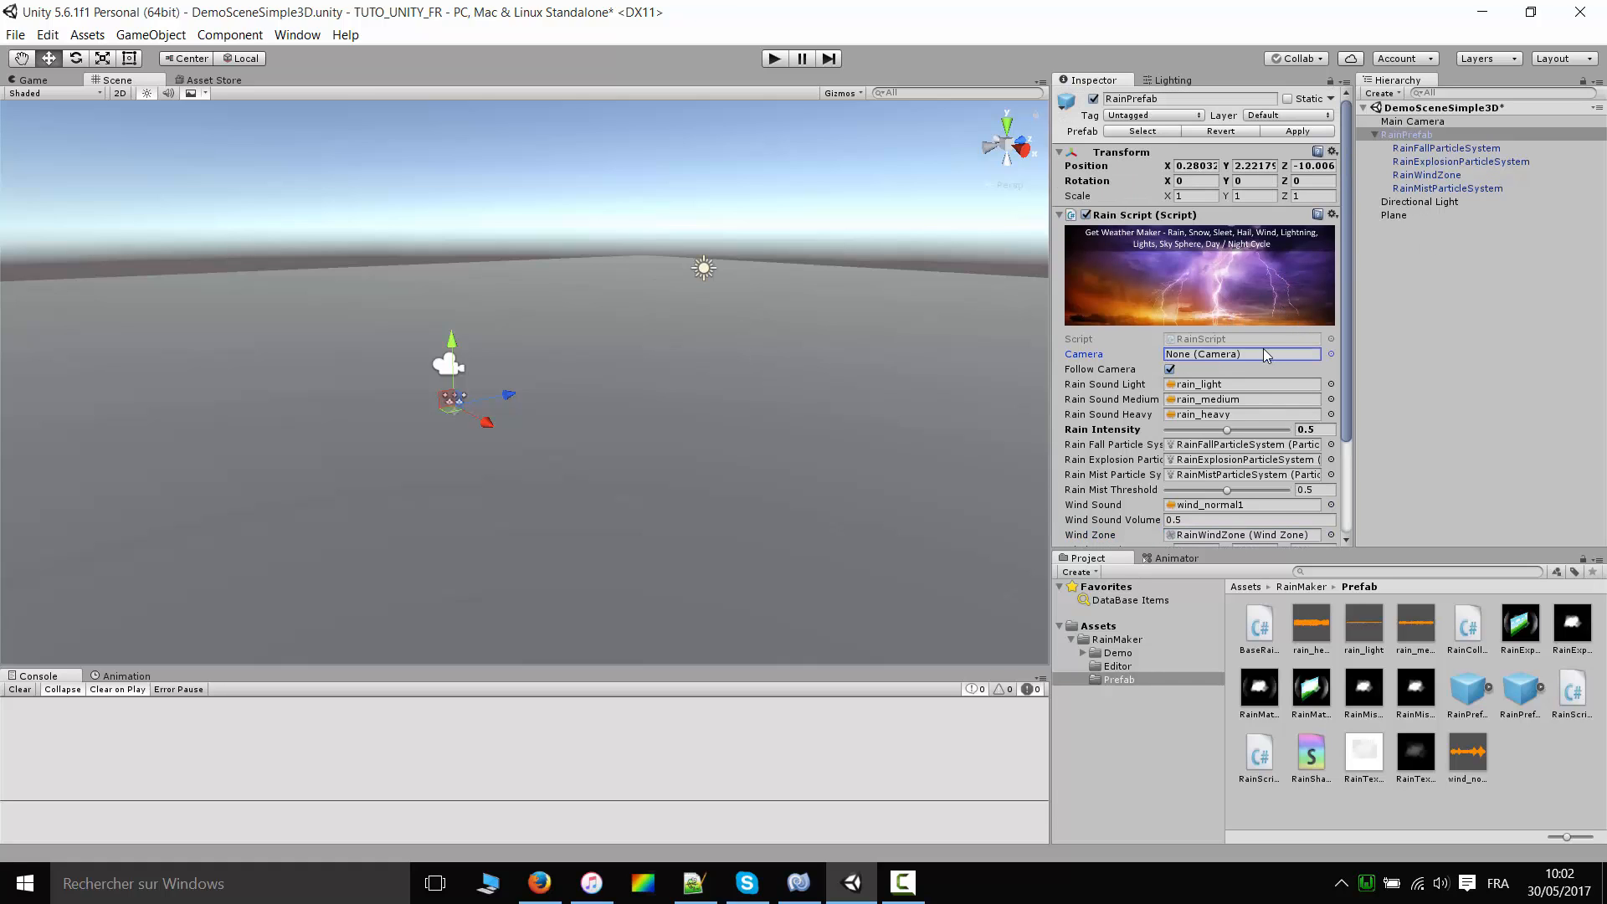
- Play the scene, look over the RainPrefab components, and view the rain in both the Scene and Game views
left_click(785, 59)
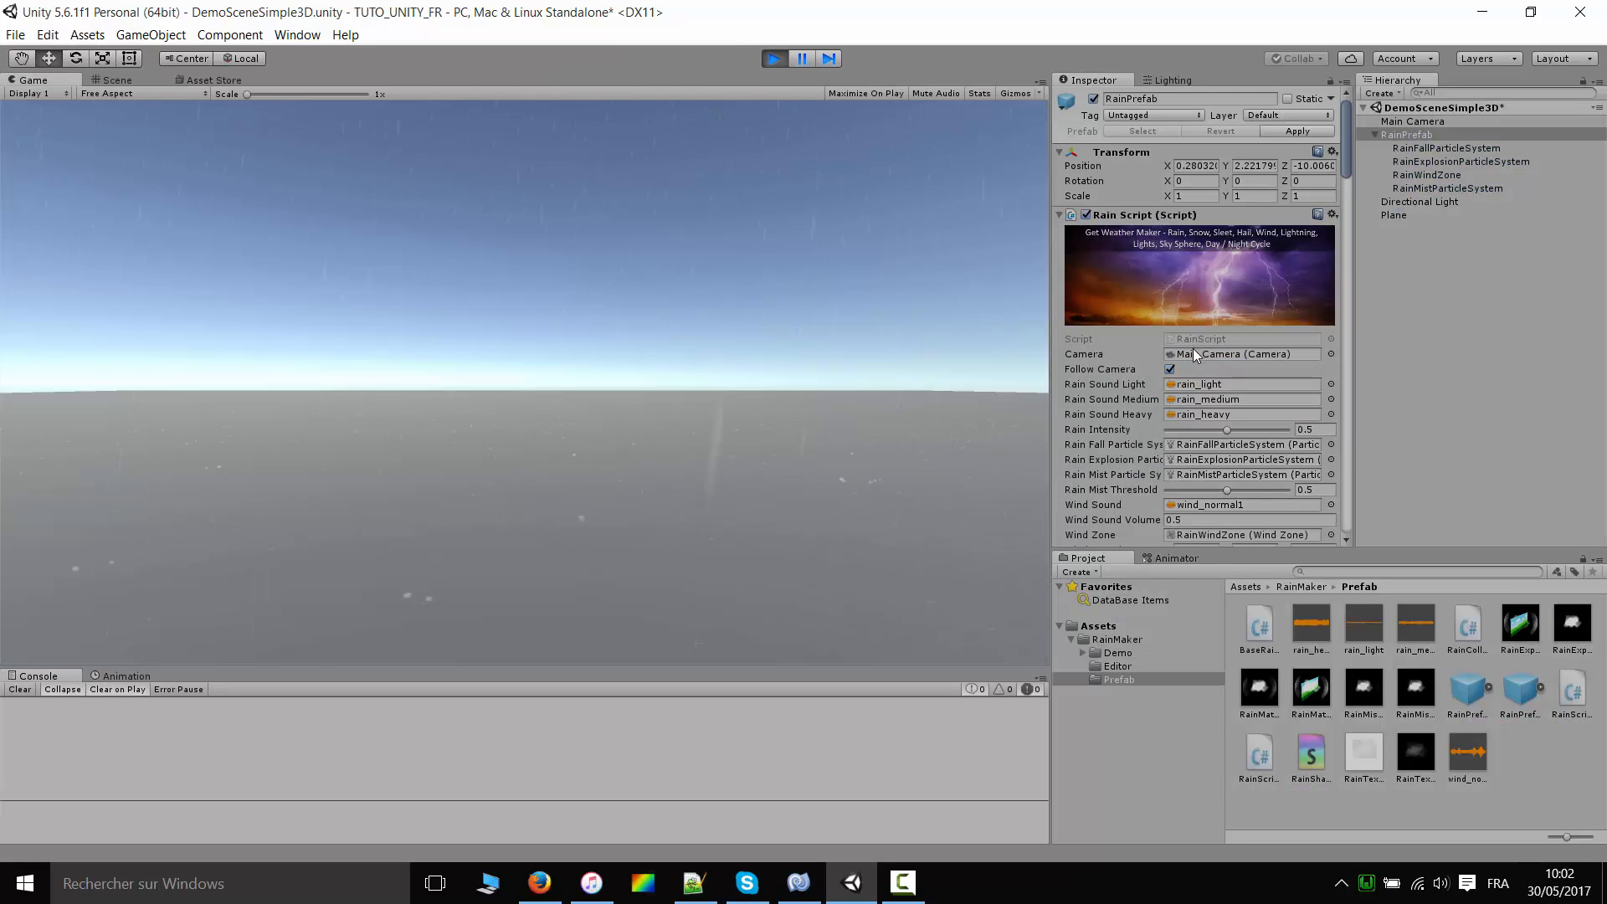
scroll(1158, 362, "down", 10)
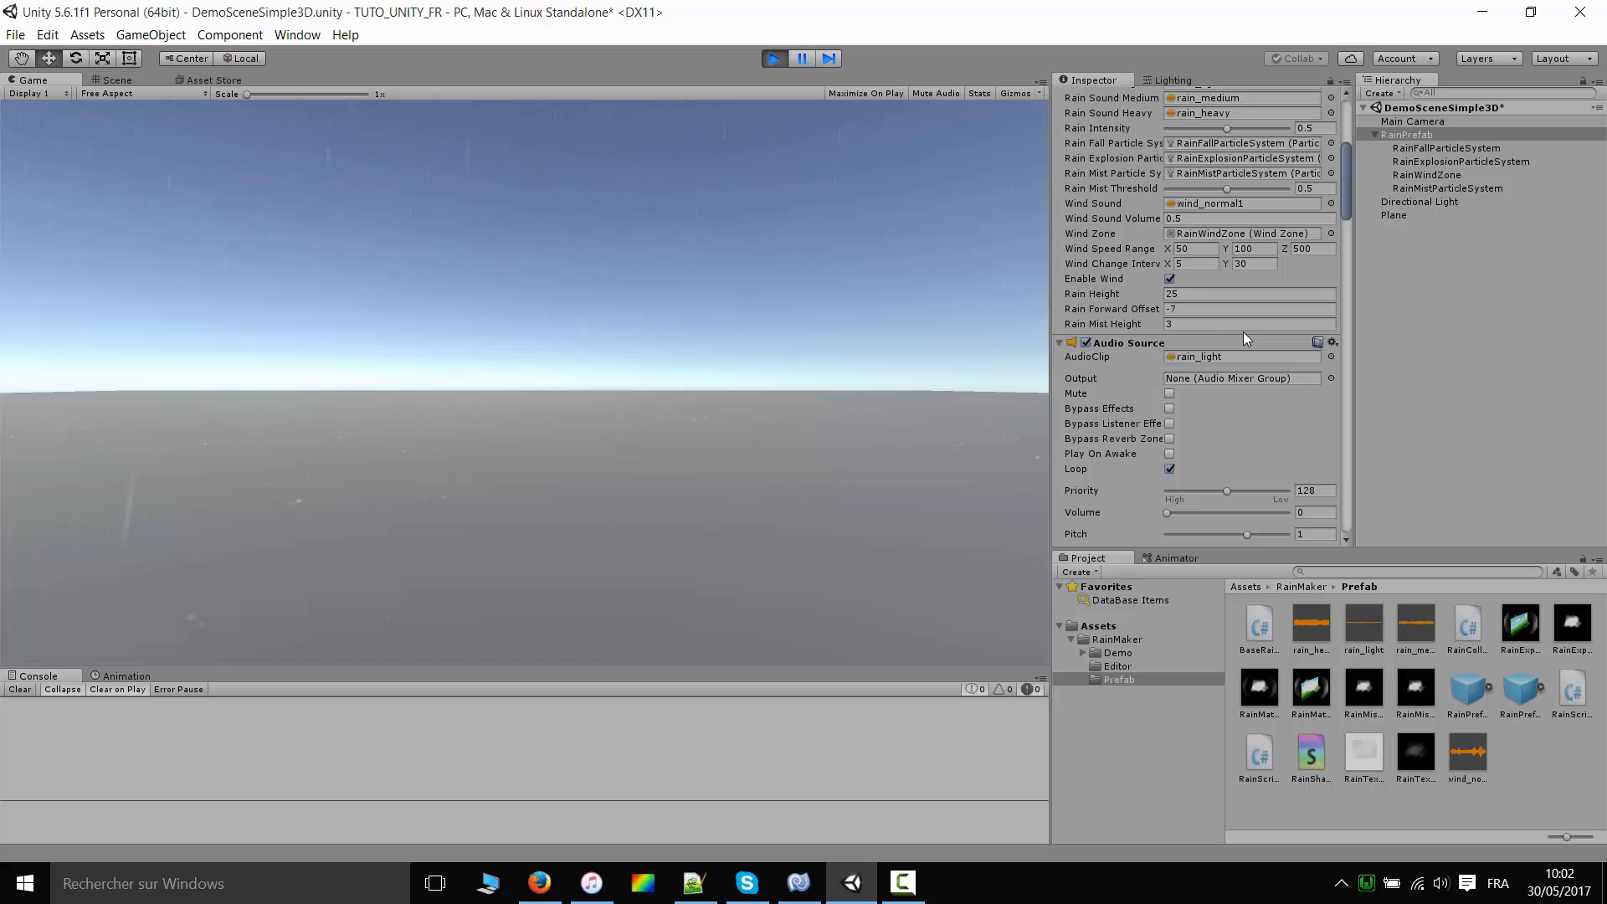
scroll(1268, 274, "down", 5)
scroll(1268, 274, "up", 15)
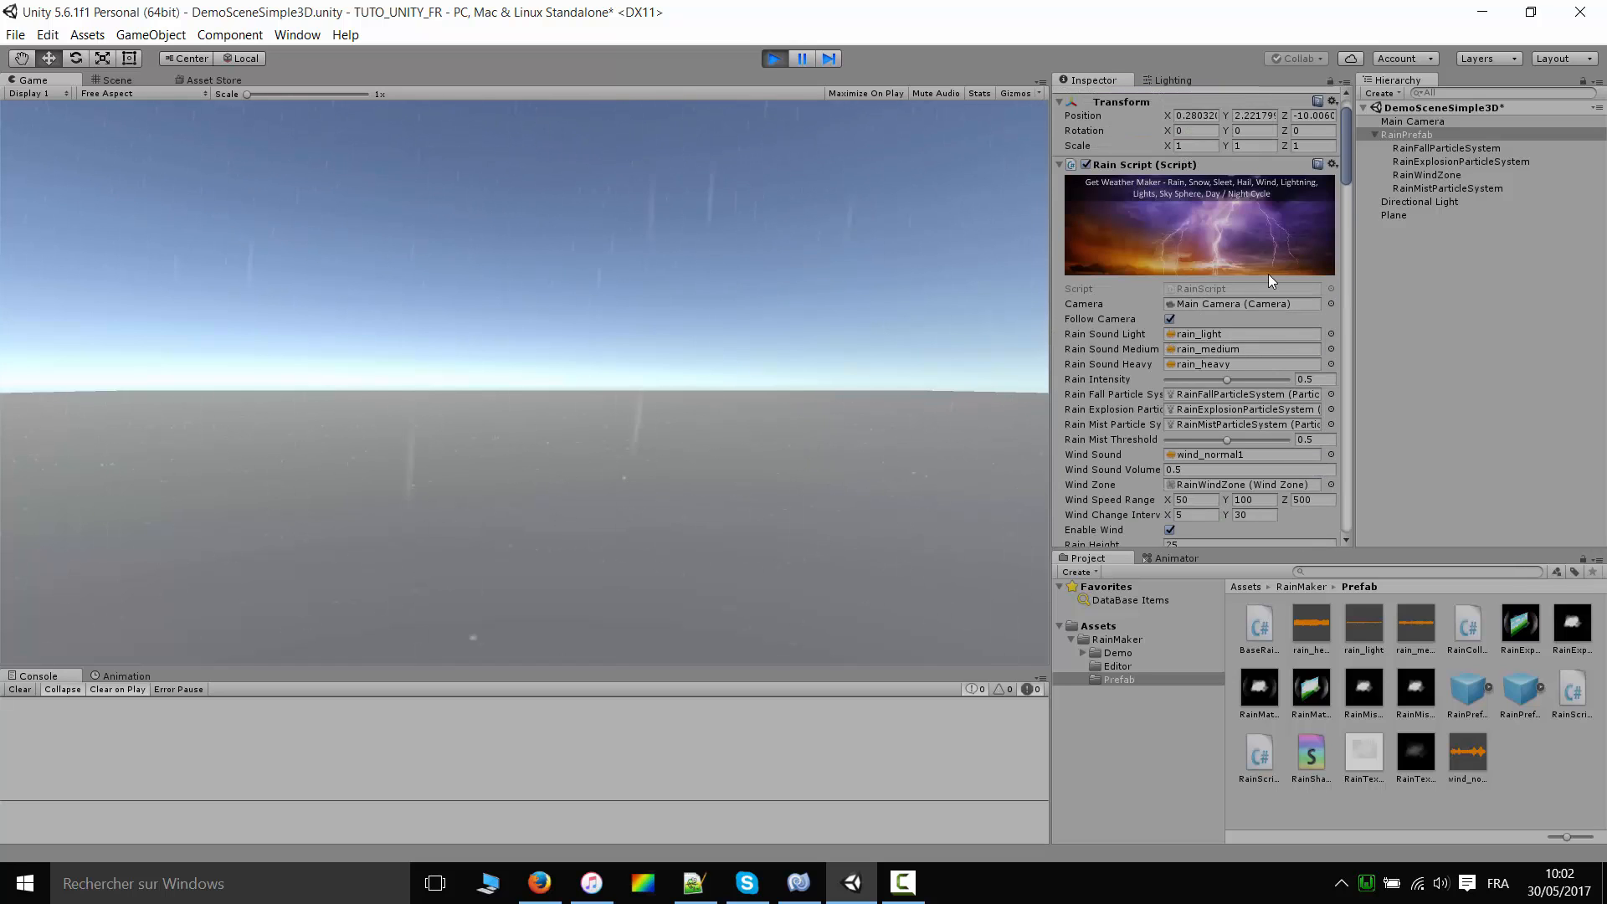
scroll(1269, 276, "up", 2)
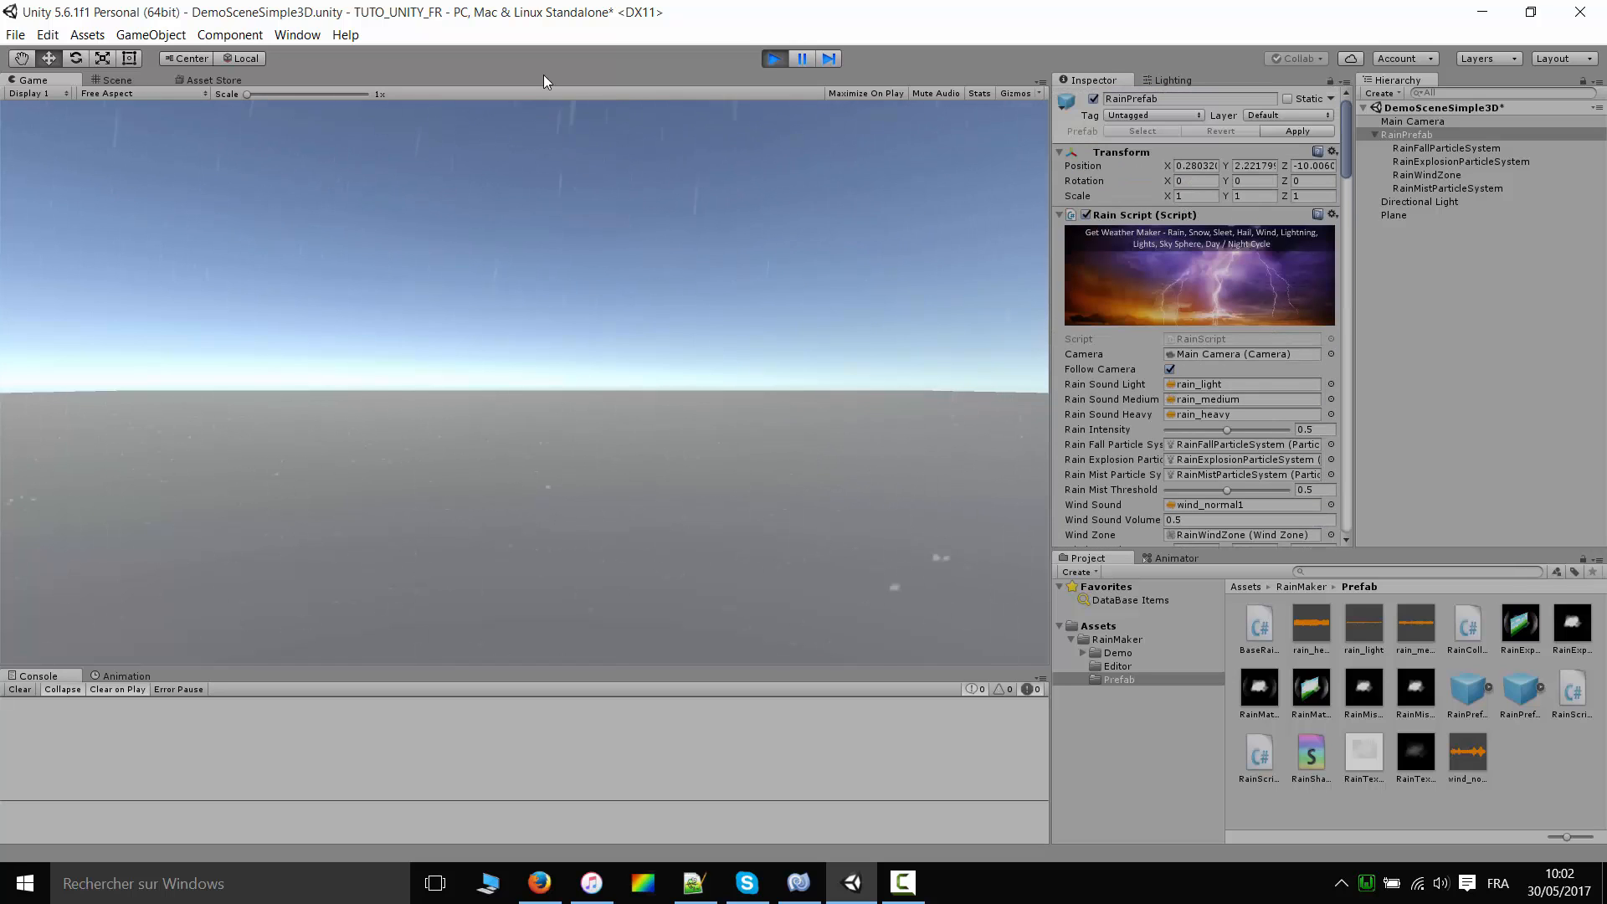
left_click(111, 81)
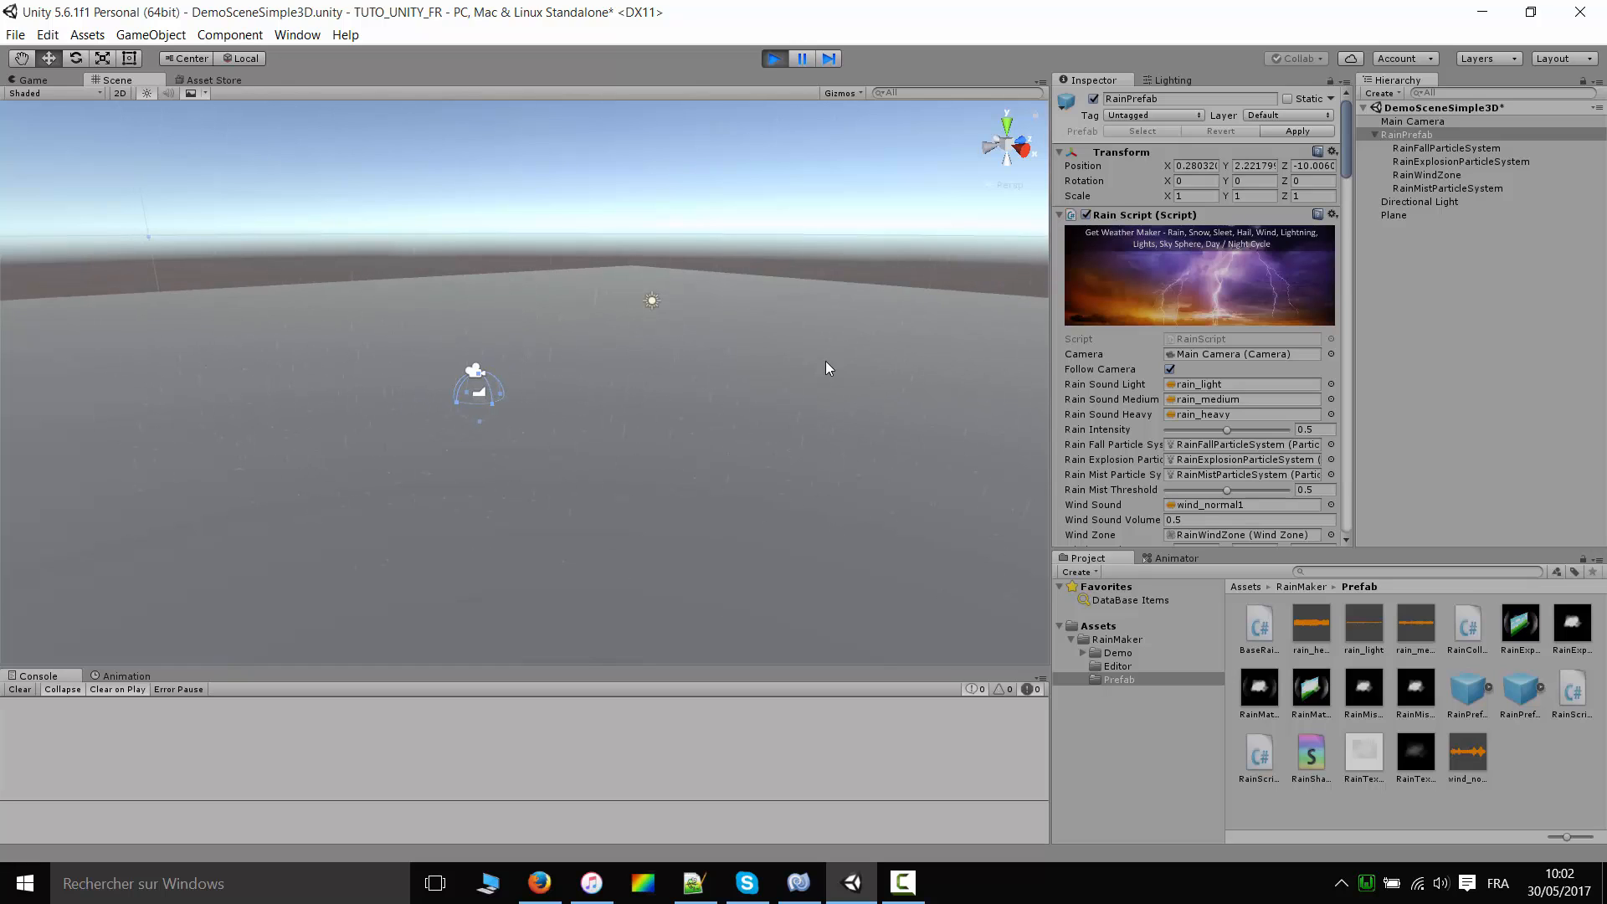
scroll(825, 359, "down", 3)
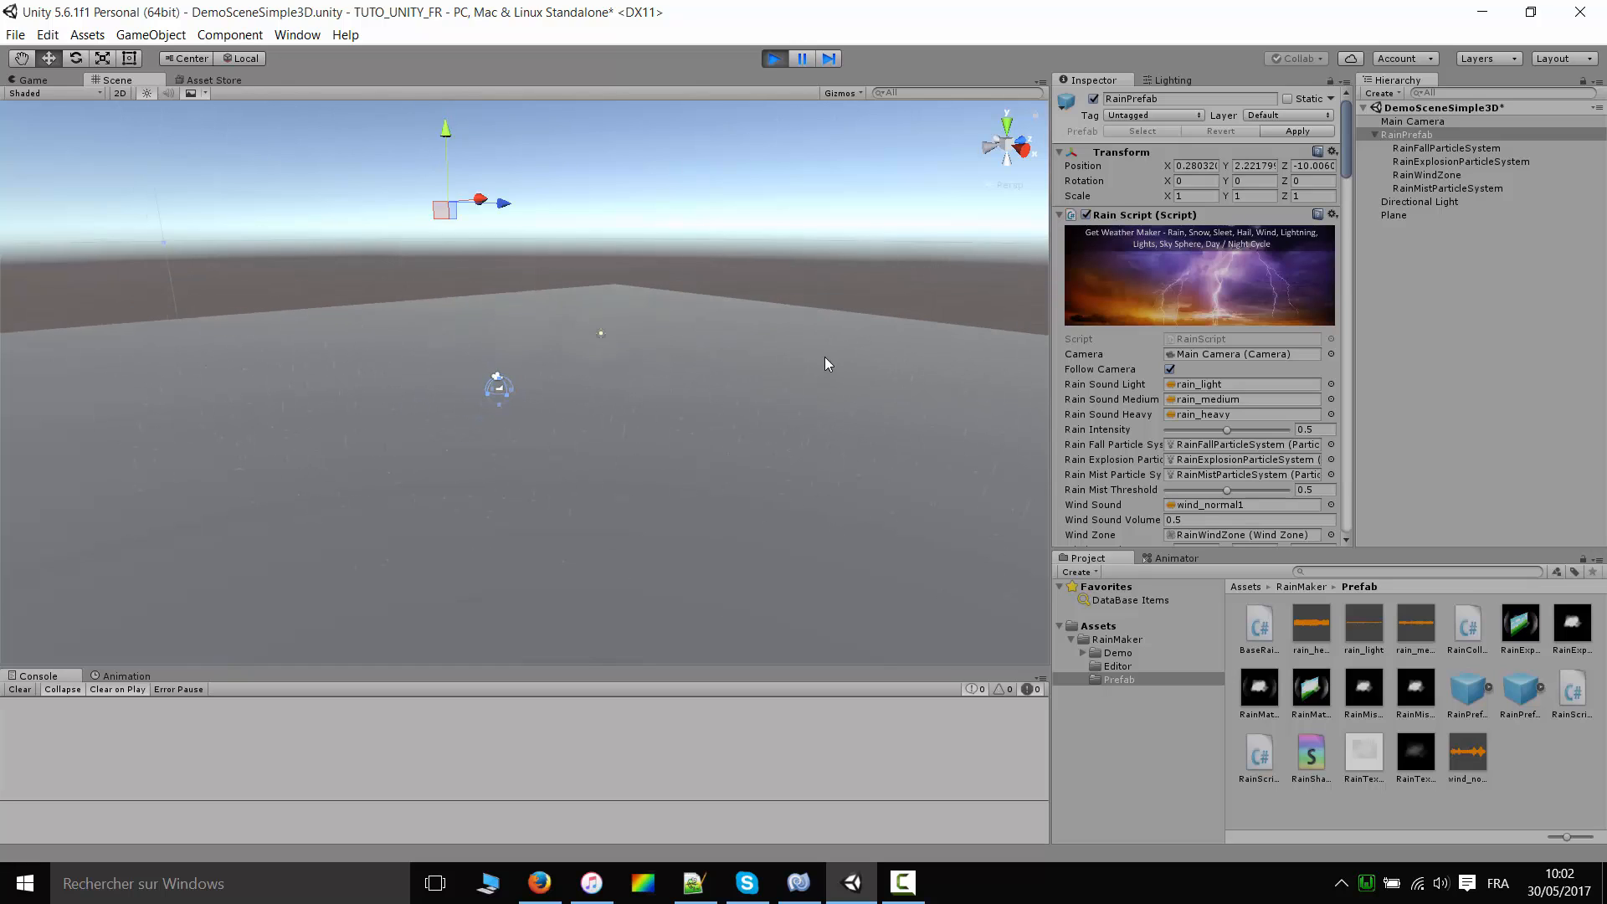
left_click(38, 83)
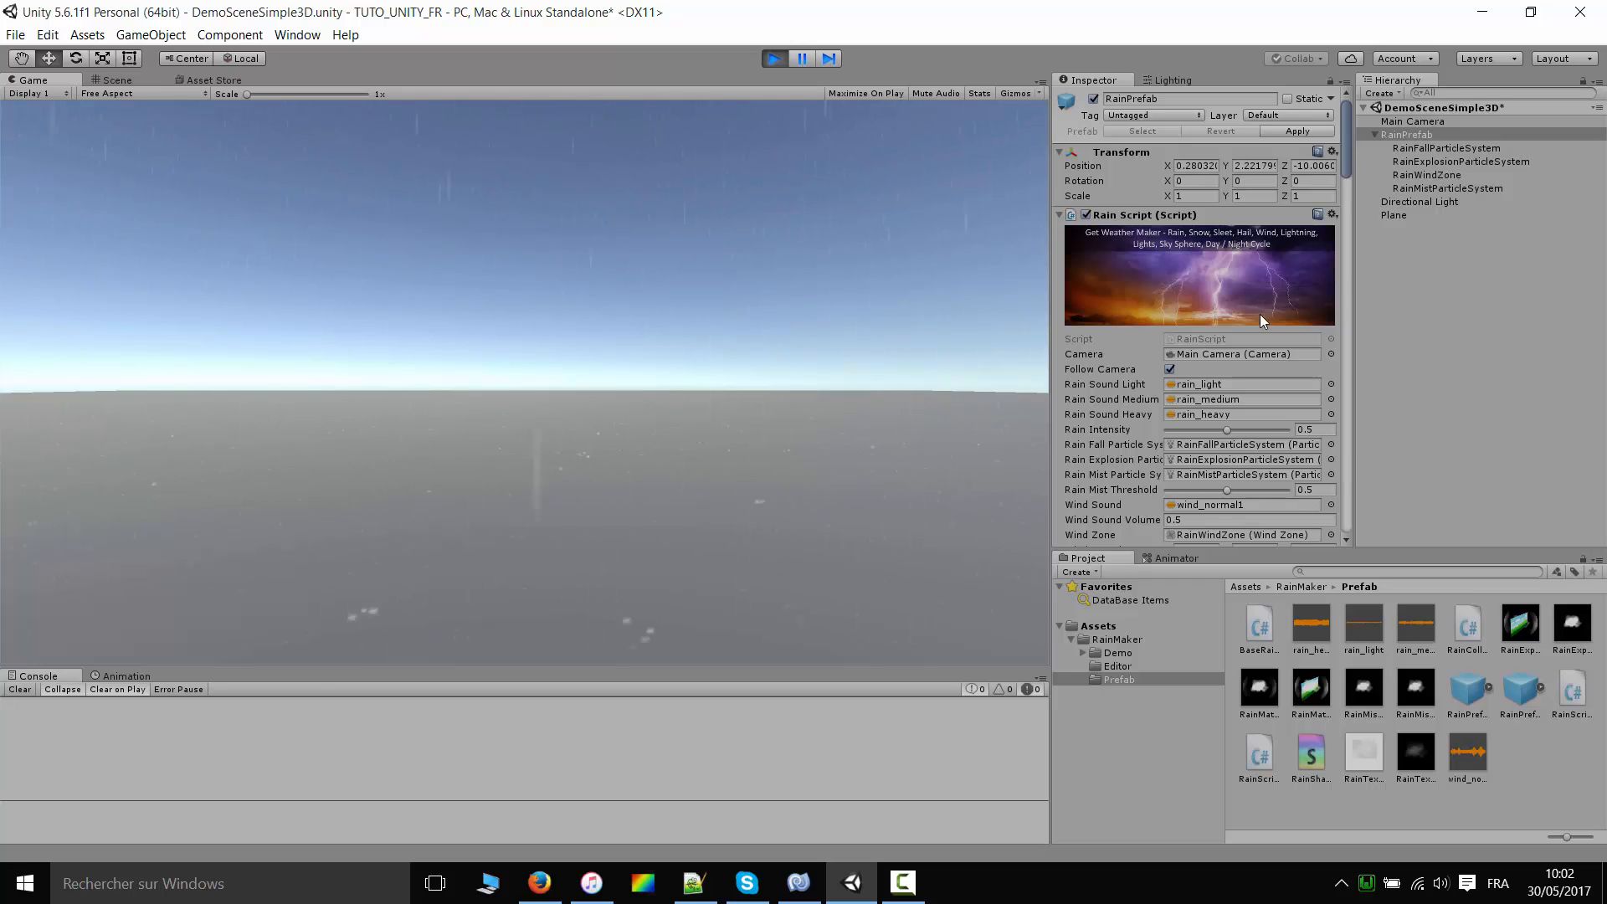
- Trace the Rain Script's camera reference to its object and check the Main Camera's tag
left_click(1250, 356)
scroll(1239, 318, "down", 3)
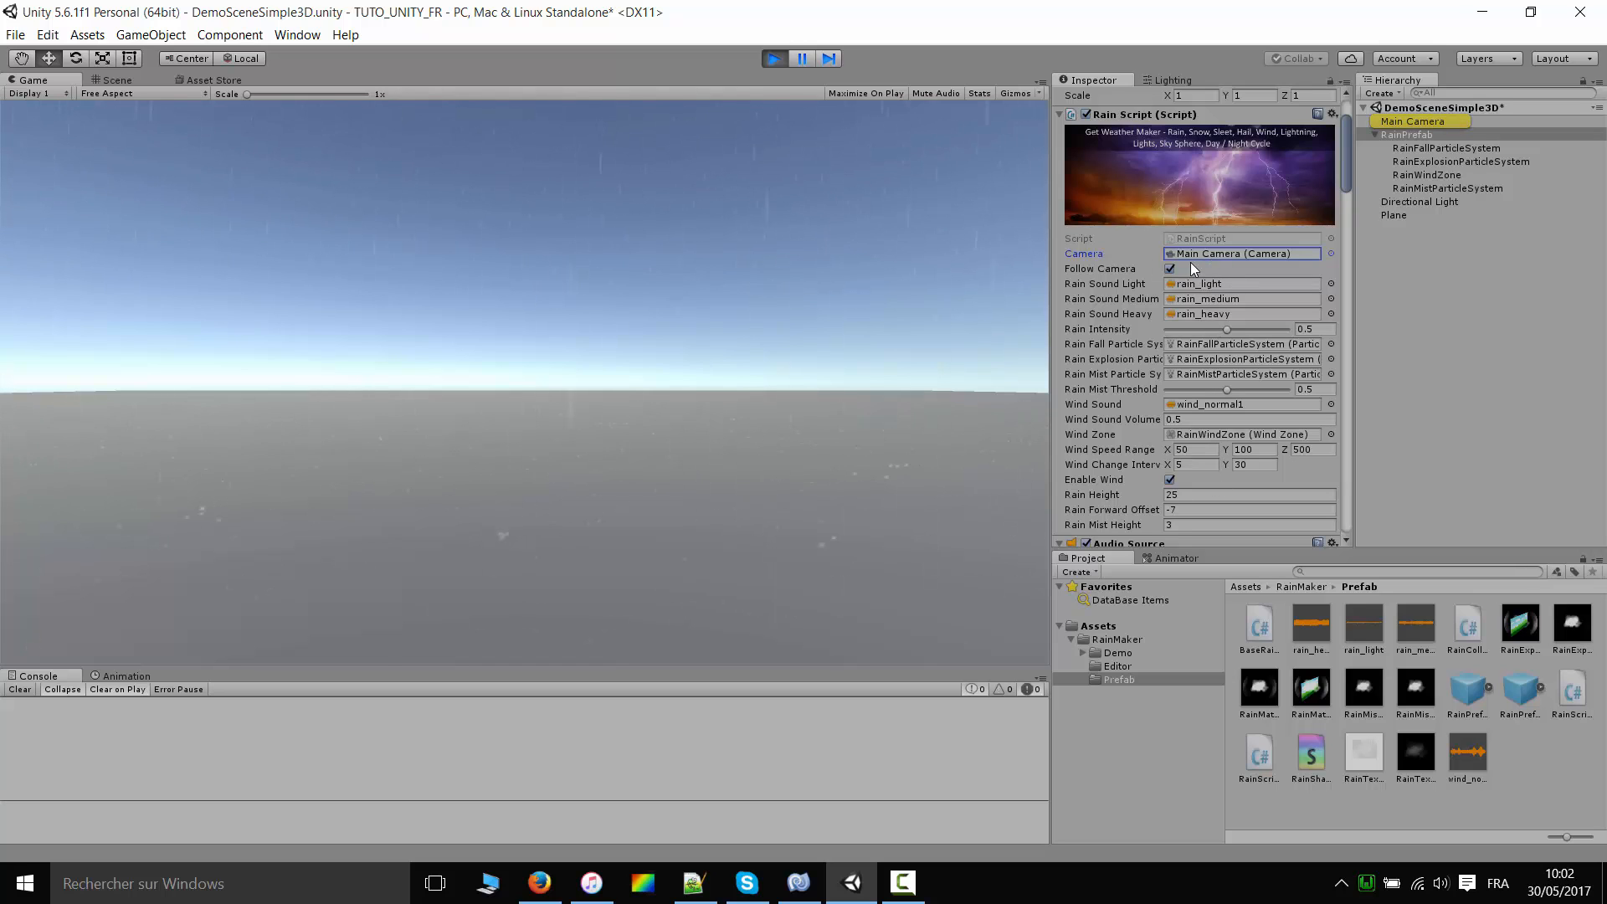
left_click(1402, 122)
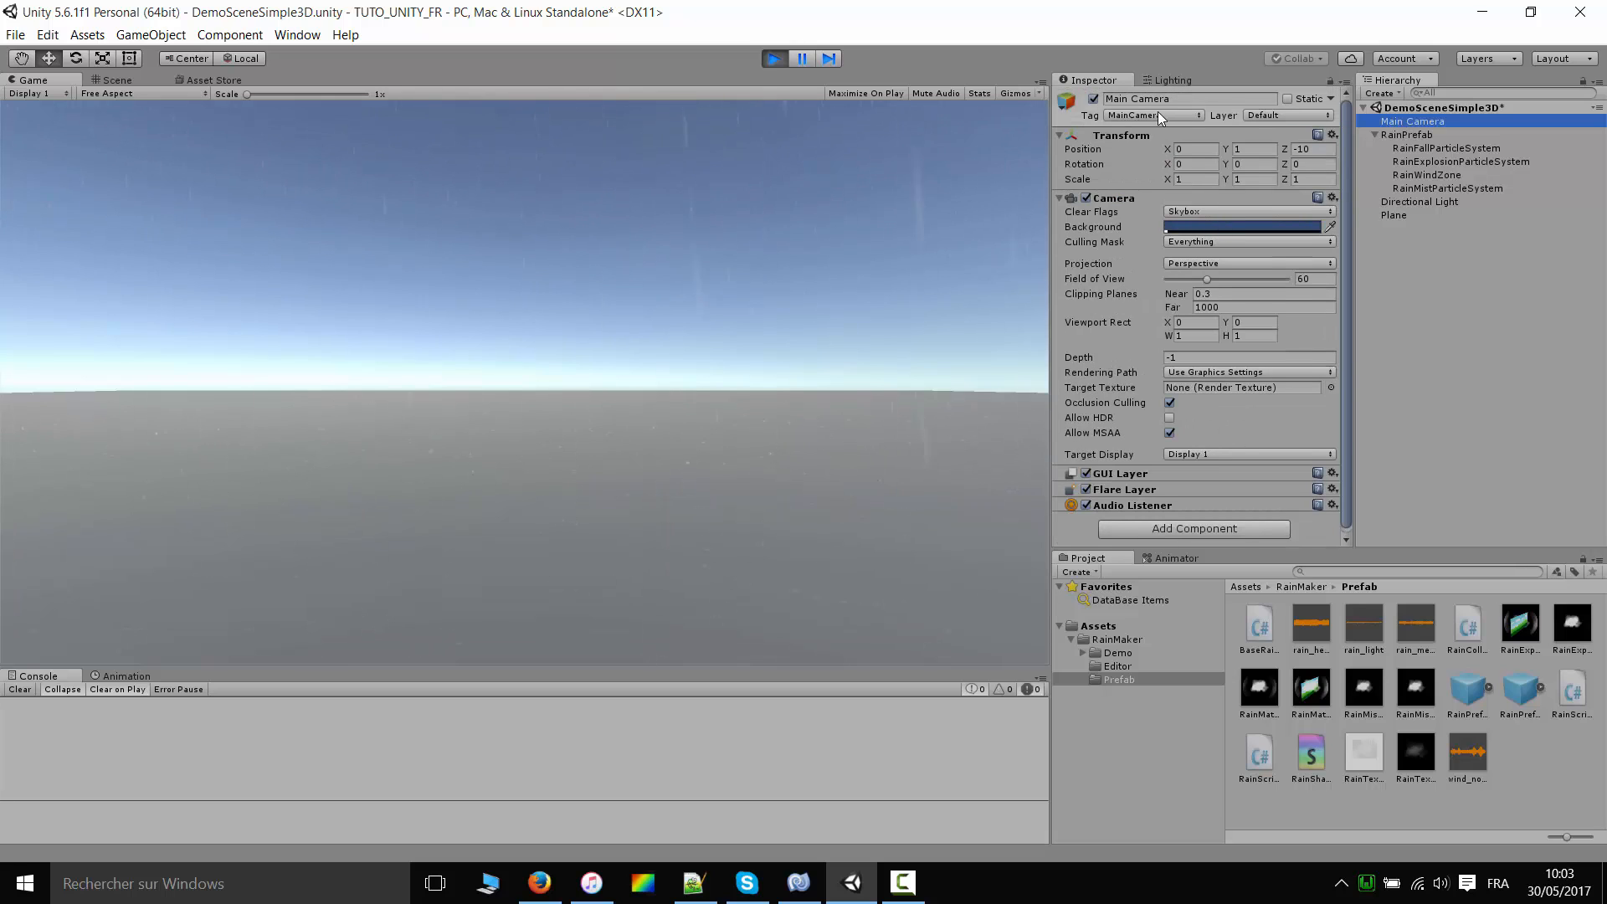
left_click(1419, 134)
left_click(1197, 353)
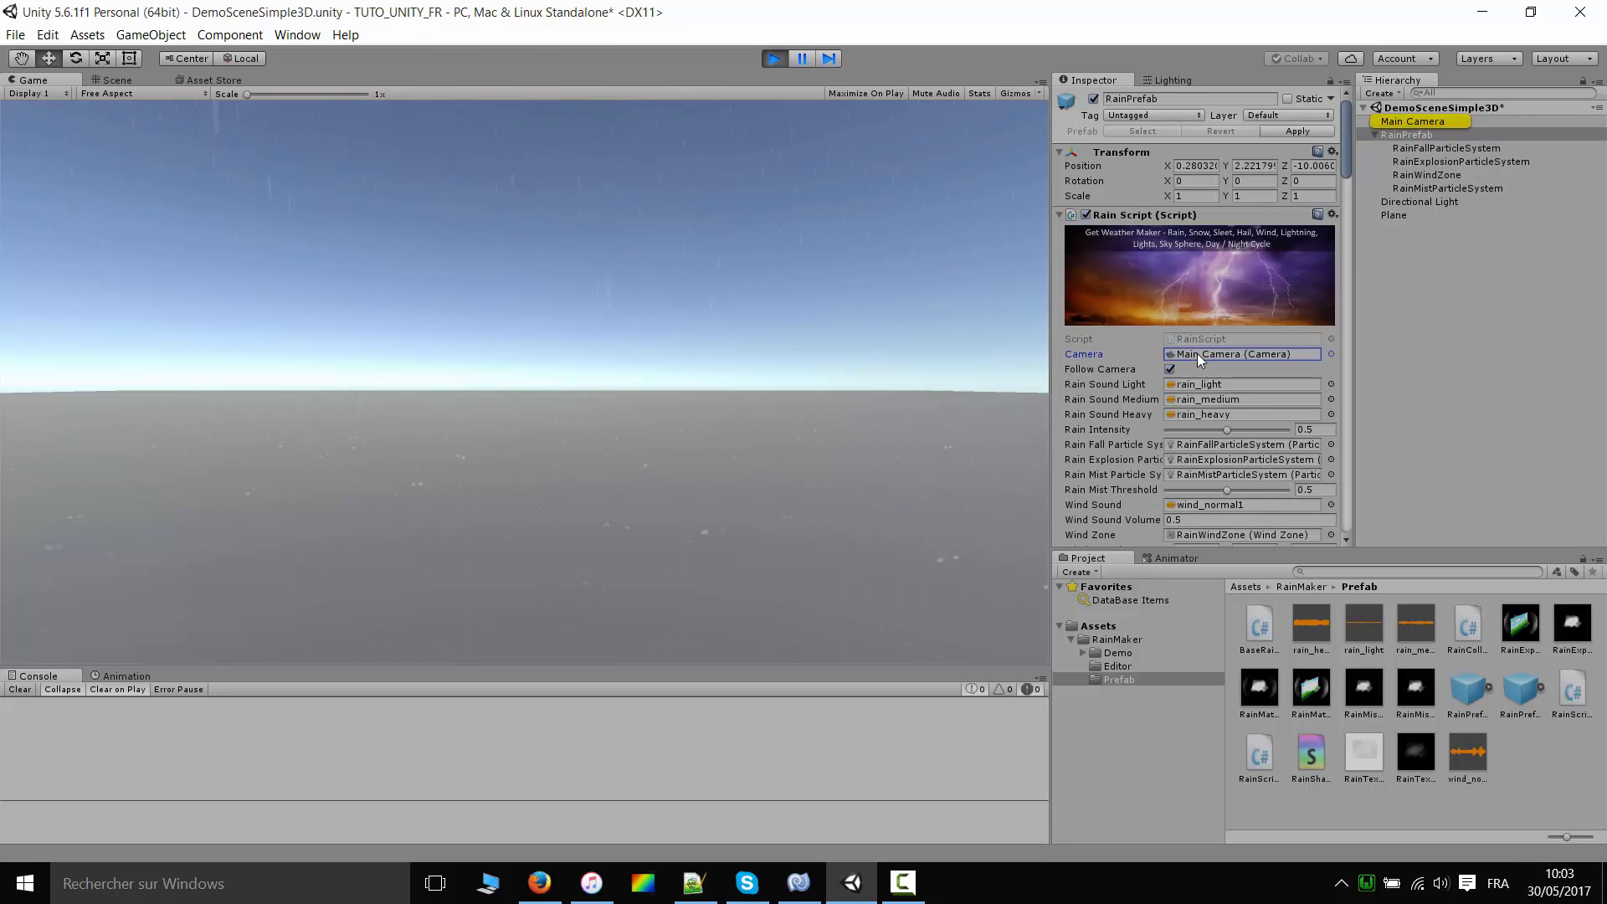
- Review RainPrefab's audio sources, collapse the first three, and locate the wind_normal1 clip used by the fourth
scroll(1248, 390, "down", 4)
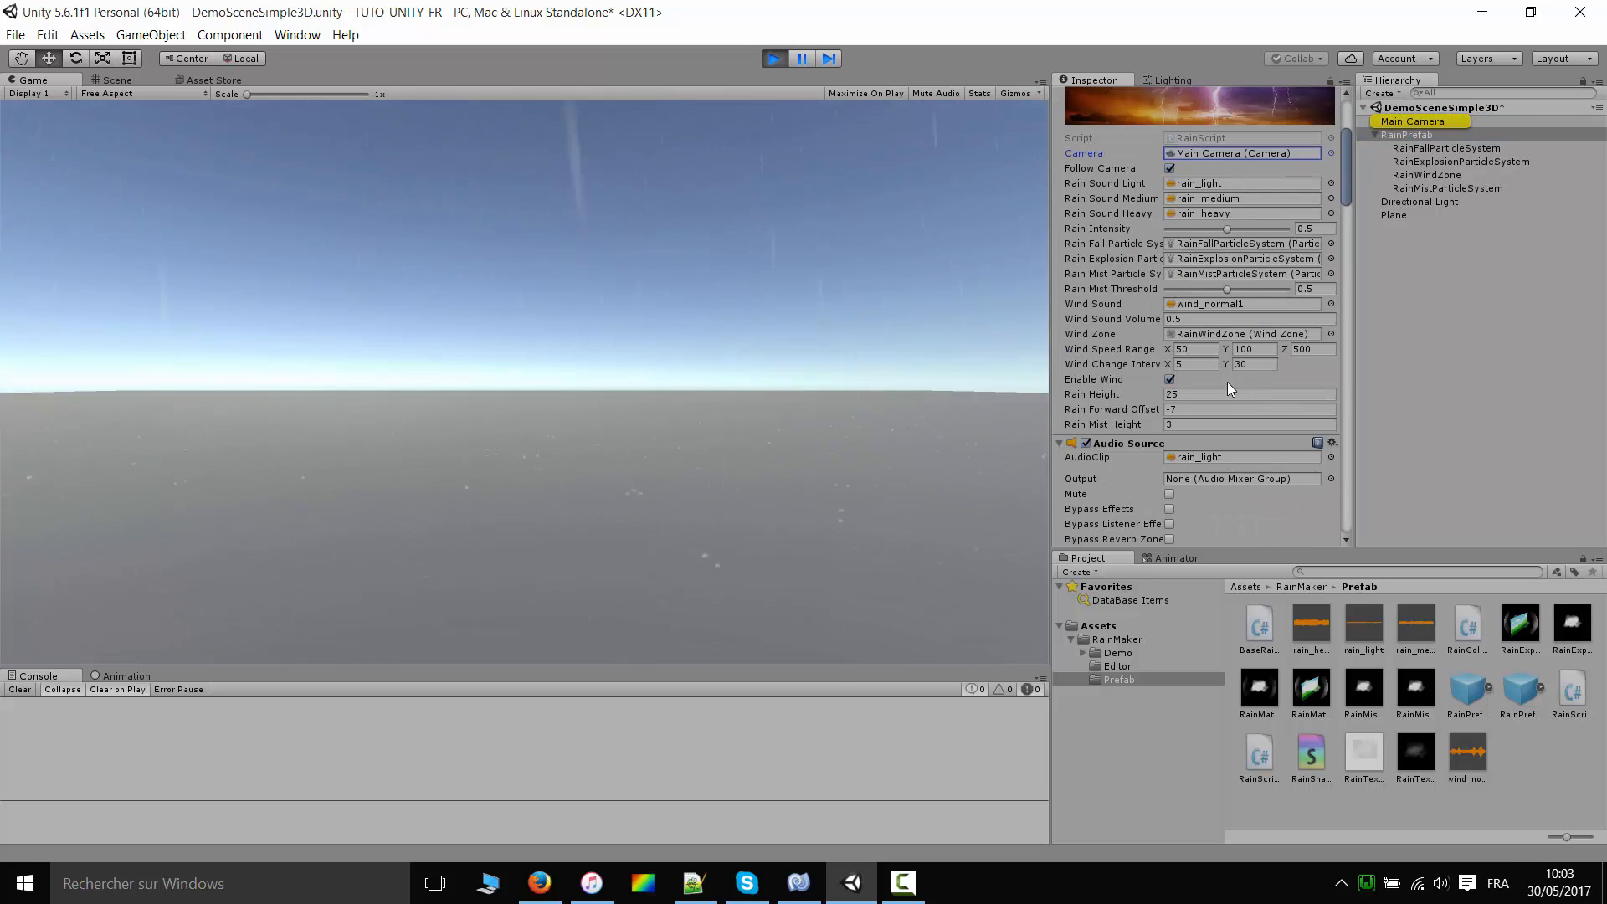
scroll(1227, 382, "down", 5)
scroll(1193, 251, "down", 10)
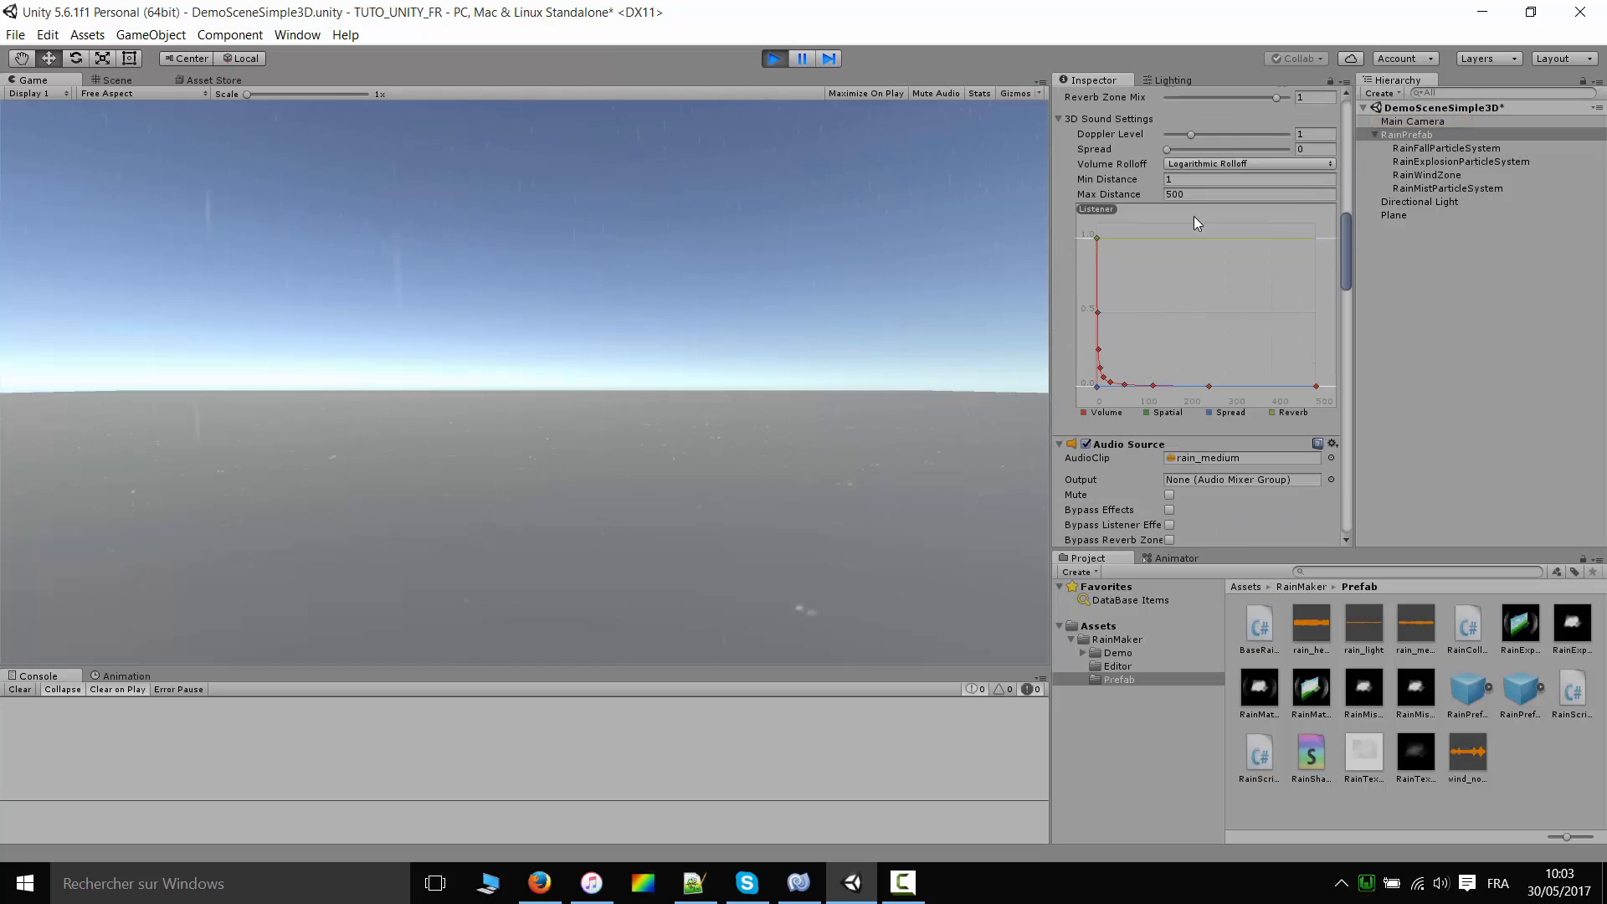
scroll(1188, 308, "down", 4)
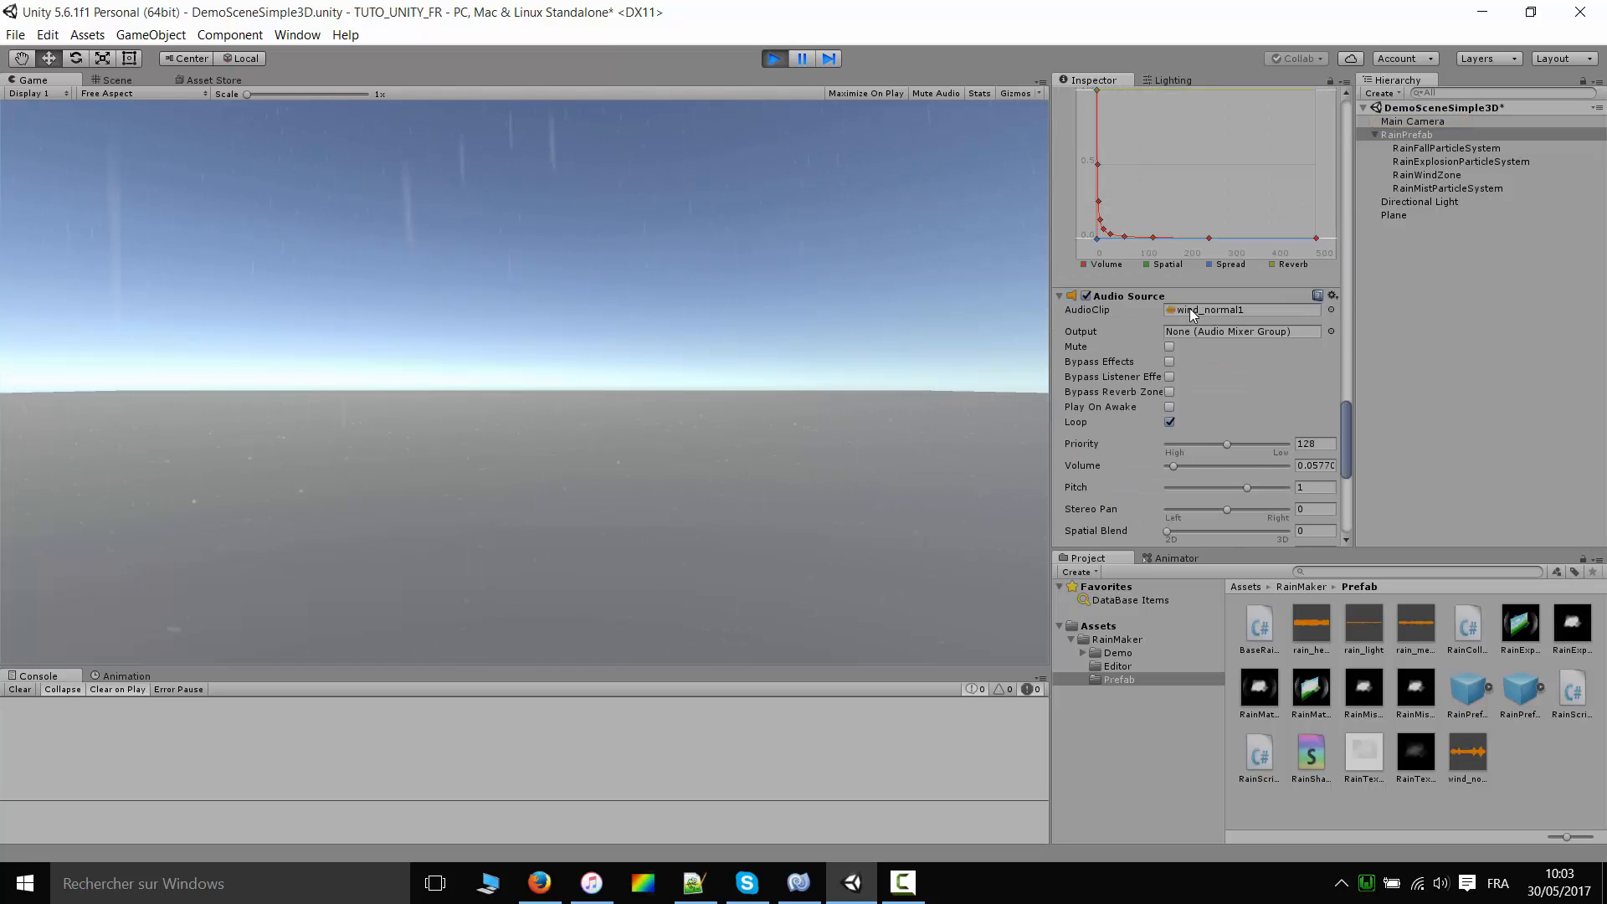
scroll(1188, 302, "up", 12)
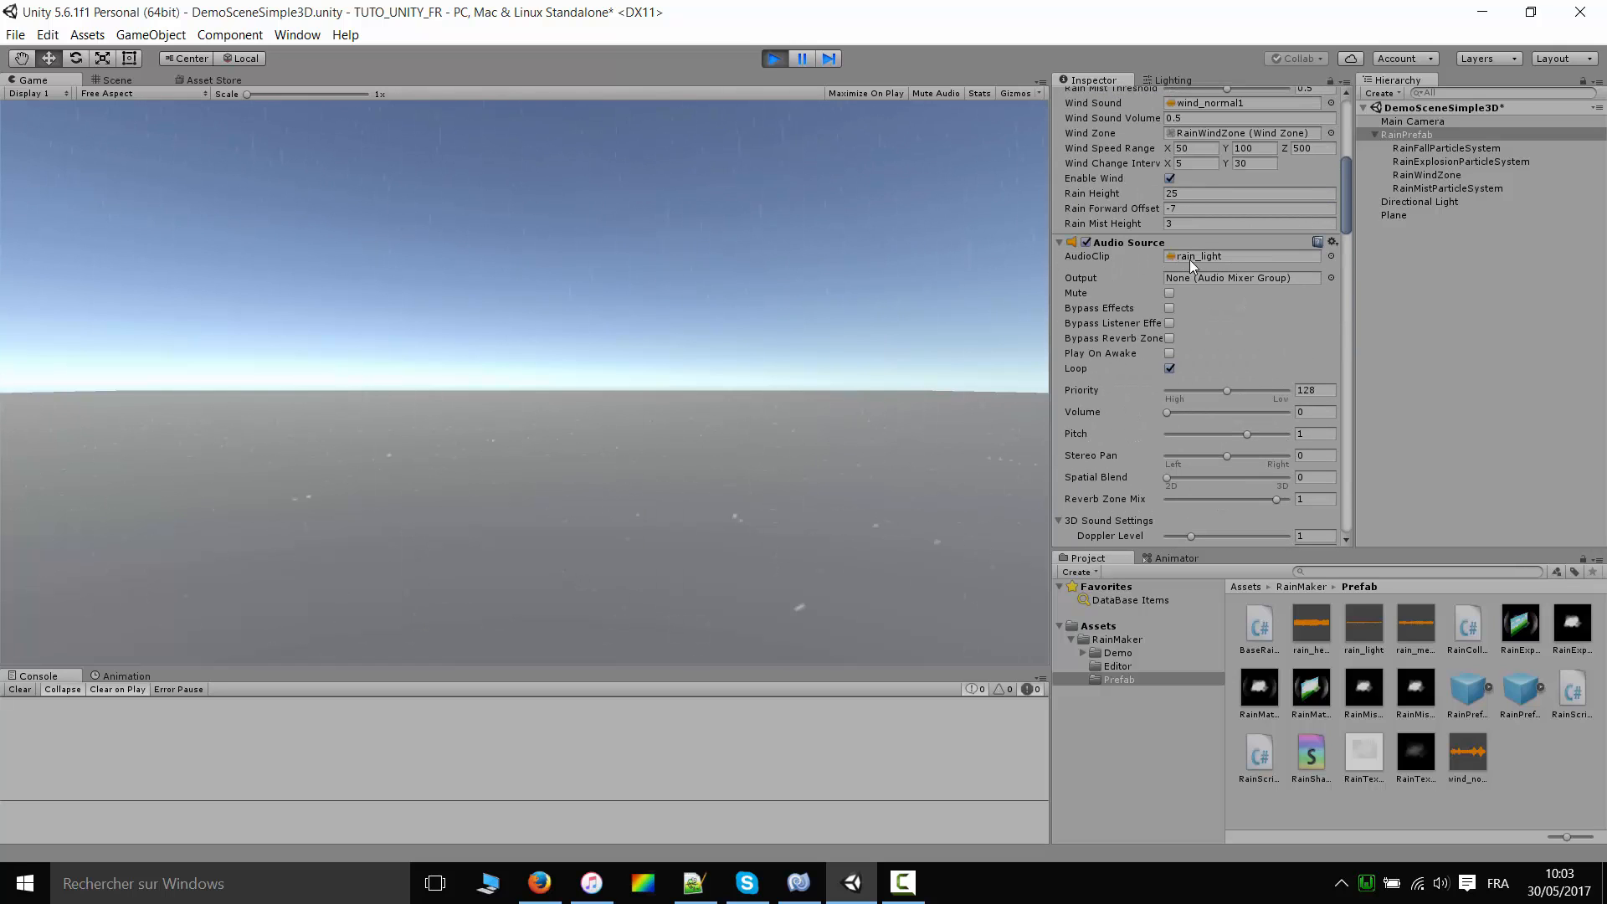
left_click(1148, 241)
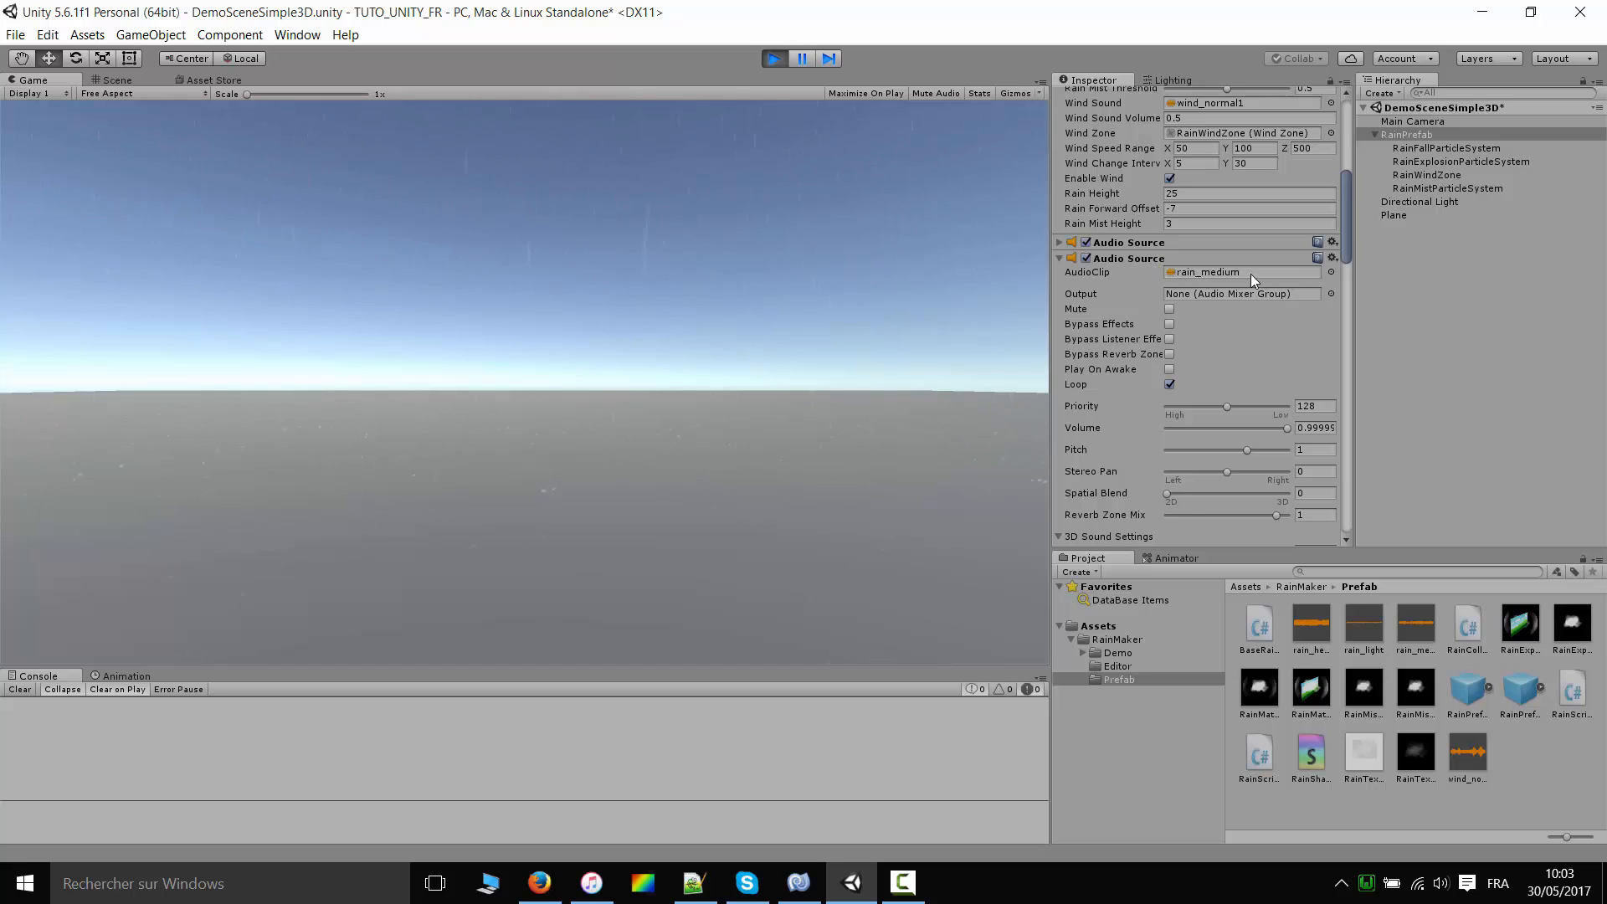
left_click(1133, 257)
left_click(1137, 274)
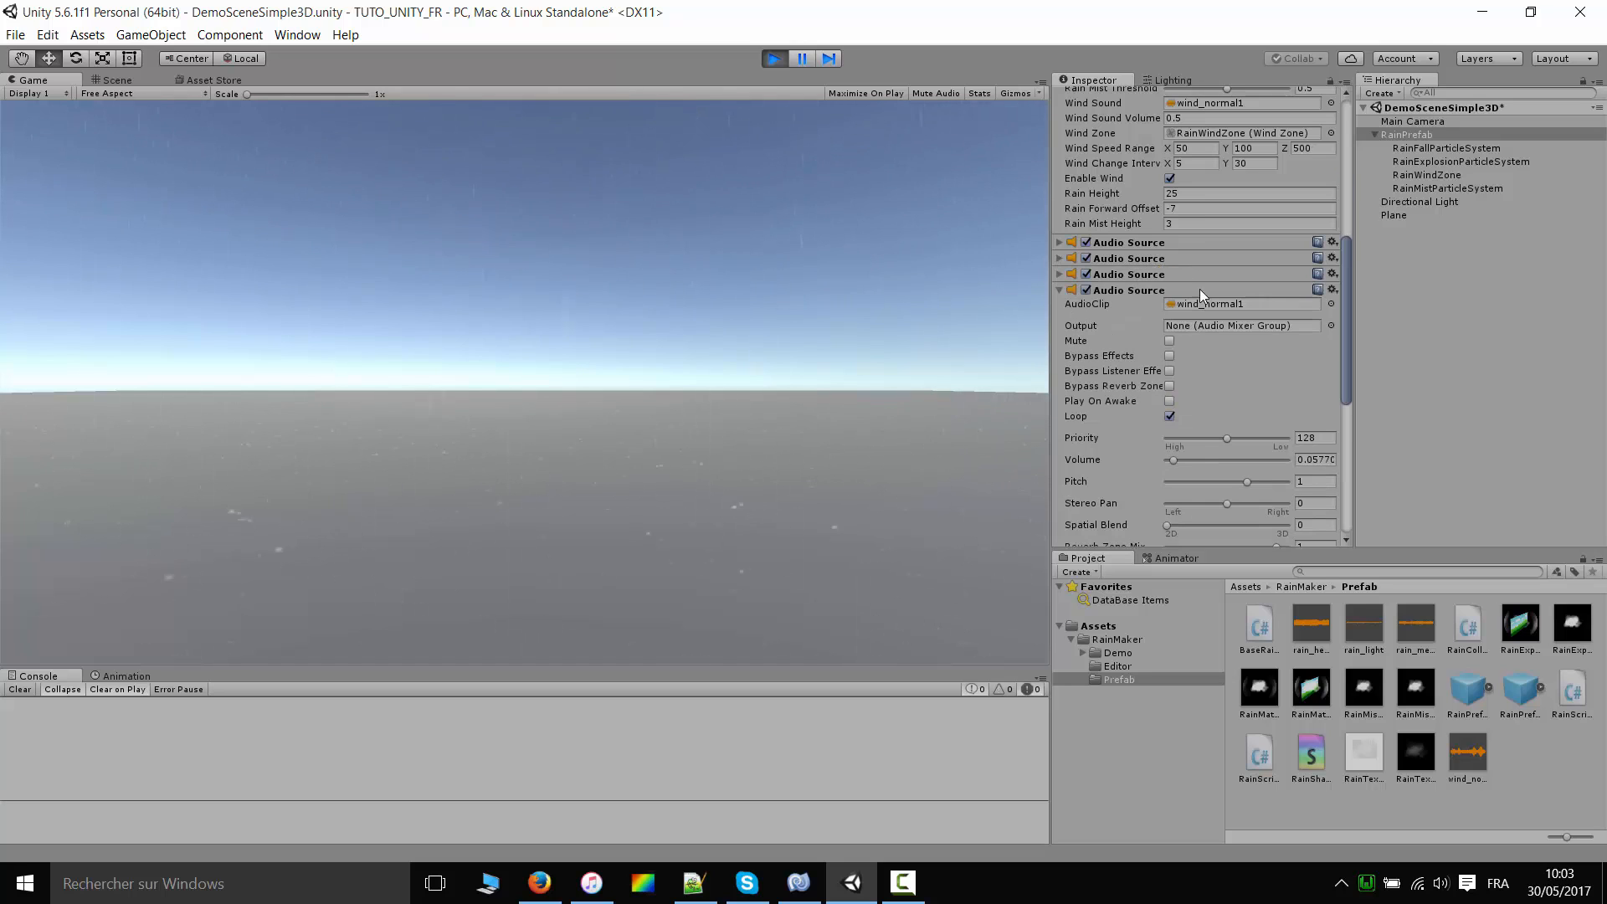
left_click(1203, 302)
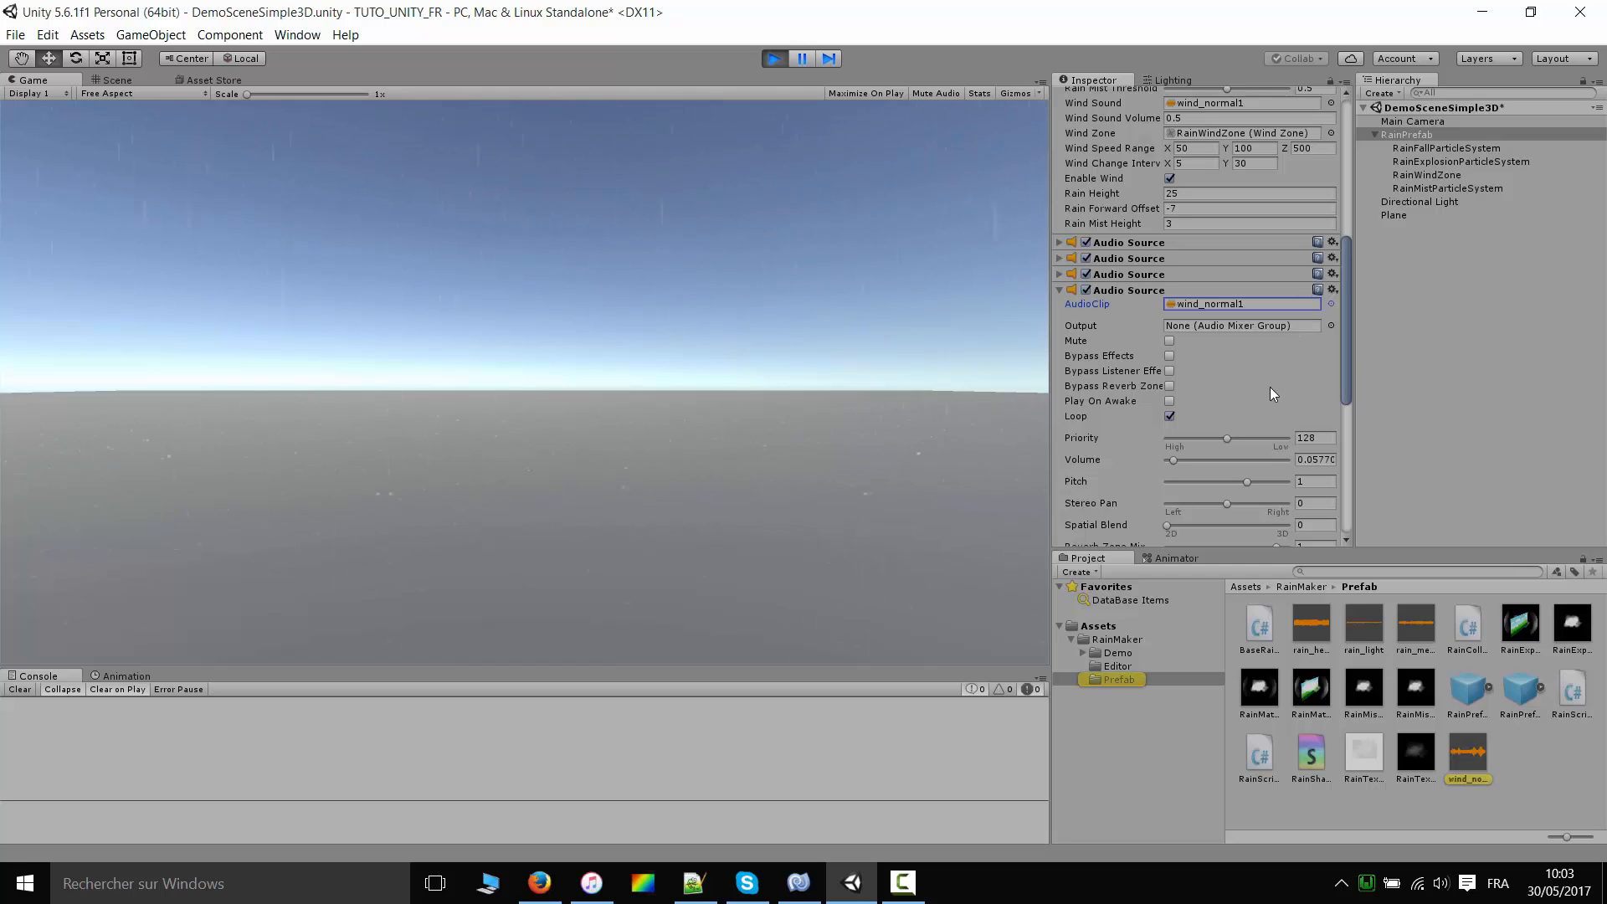
- Disable RainPrefab's first three audio sources so only the wind_normal1 source plays, and review that source's settings
left_click(1086, 274)
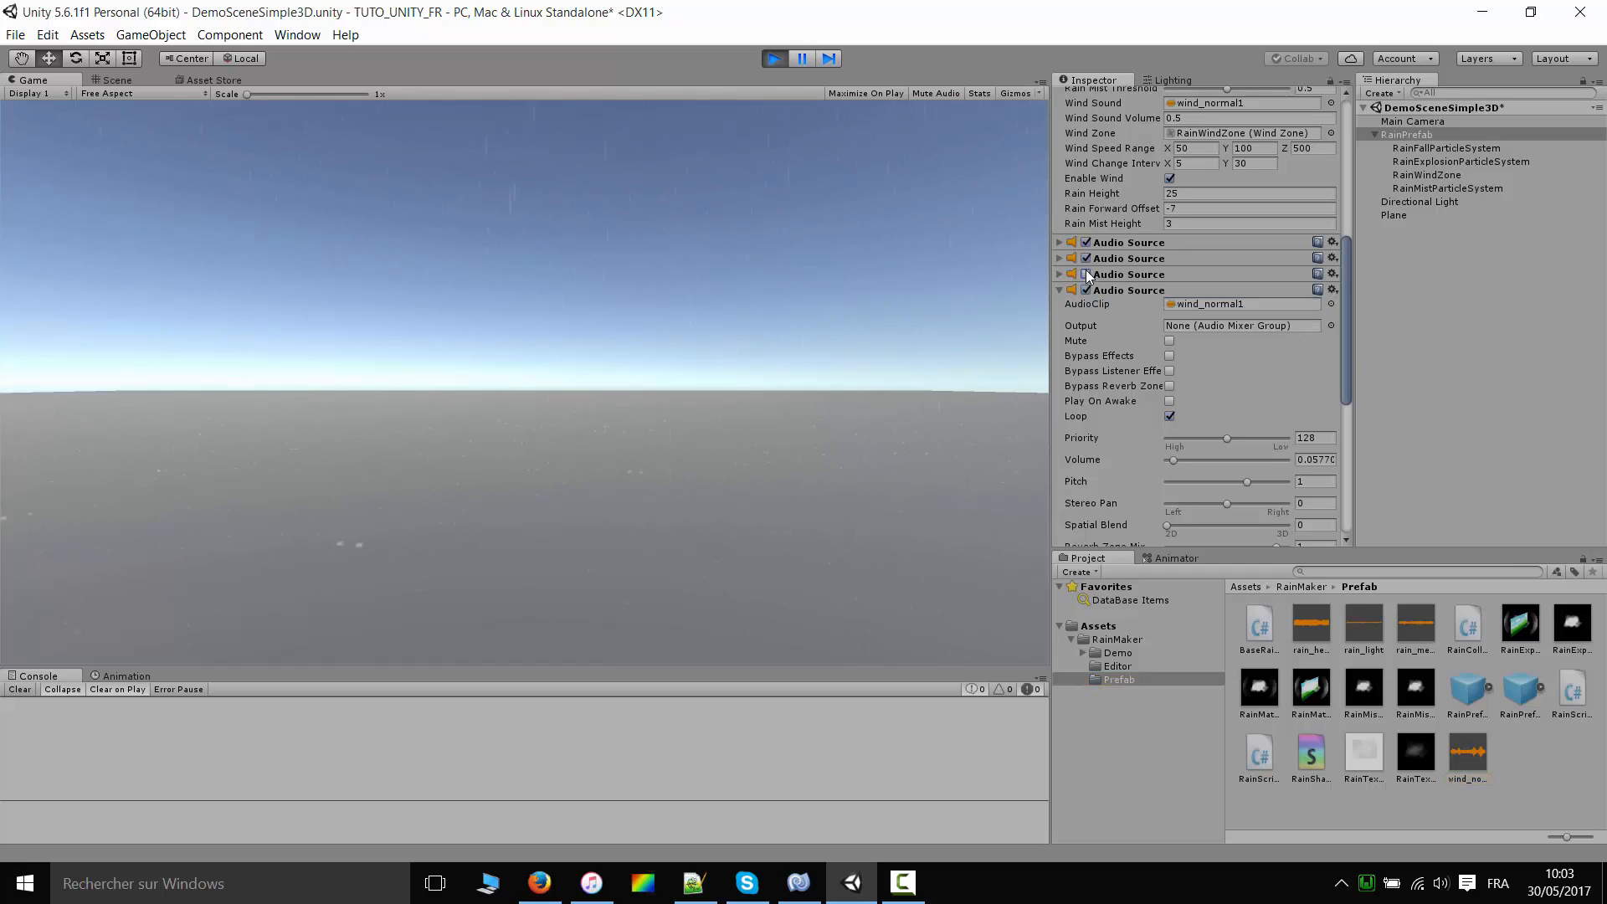
left_click(1085, 258)
left_click(1085, 242)
left_click(1244, 304)
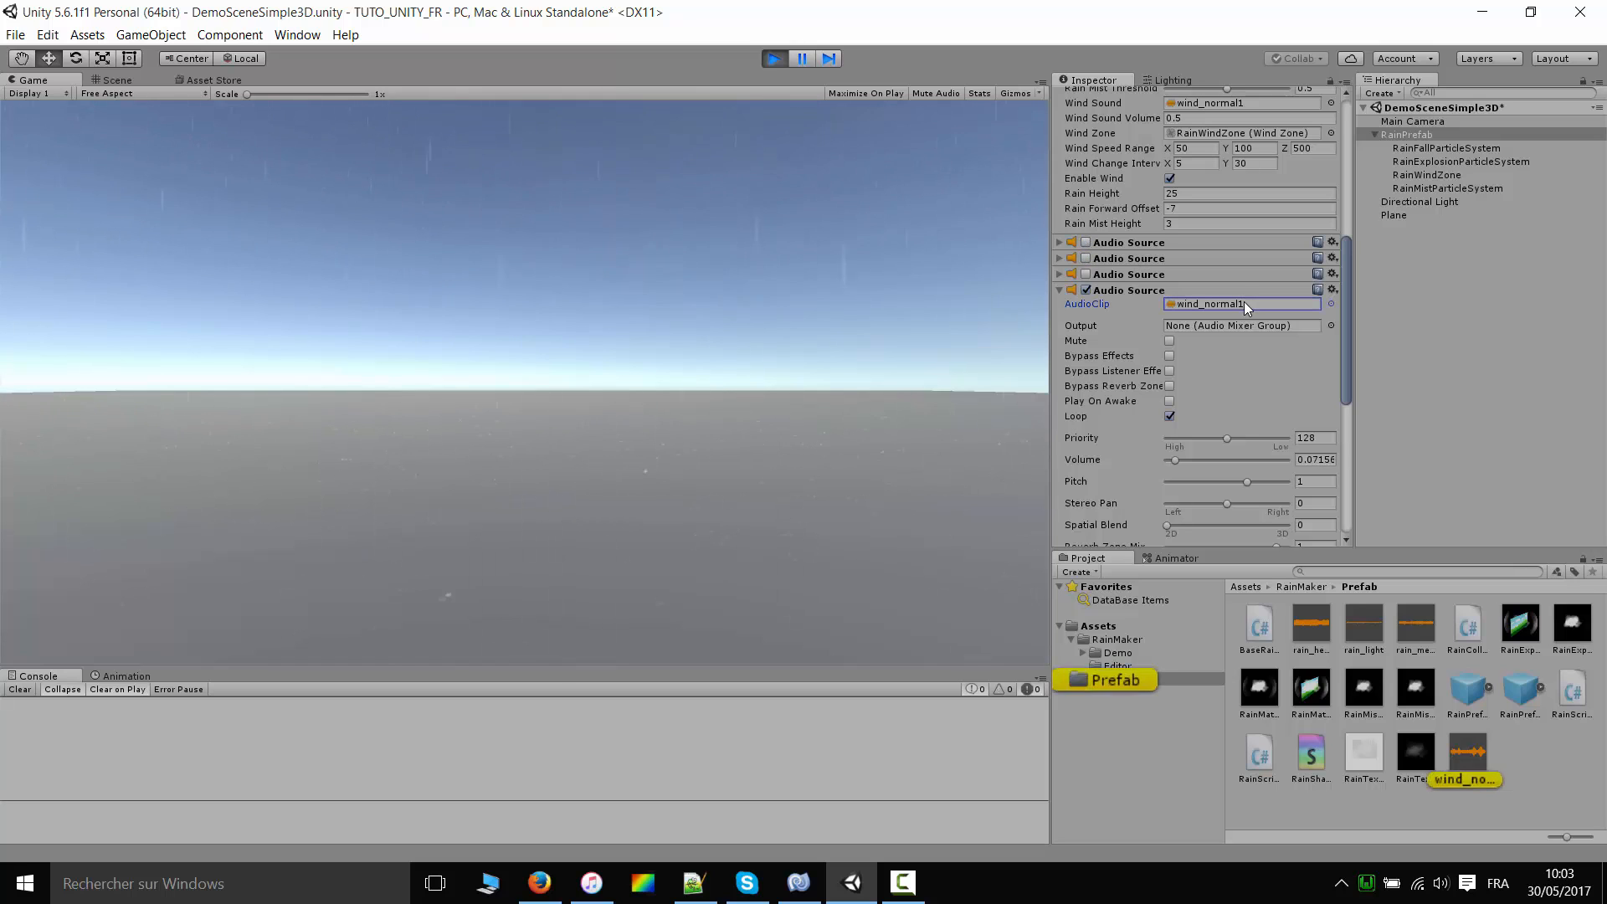
scroll(1232, 385, "down", 4)
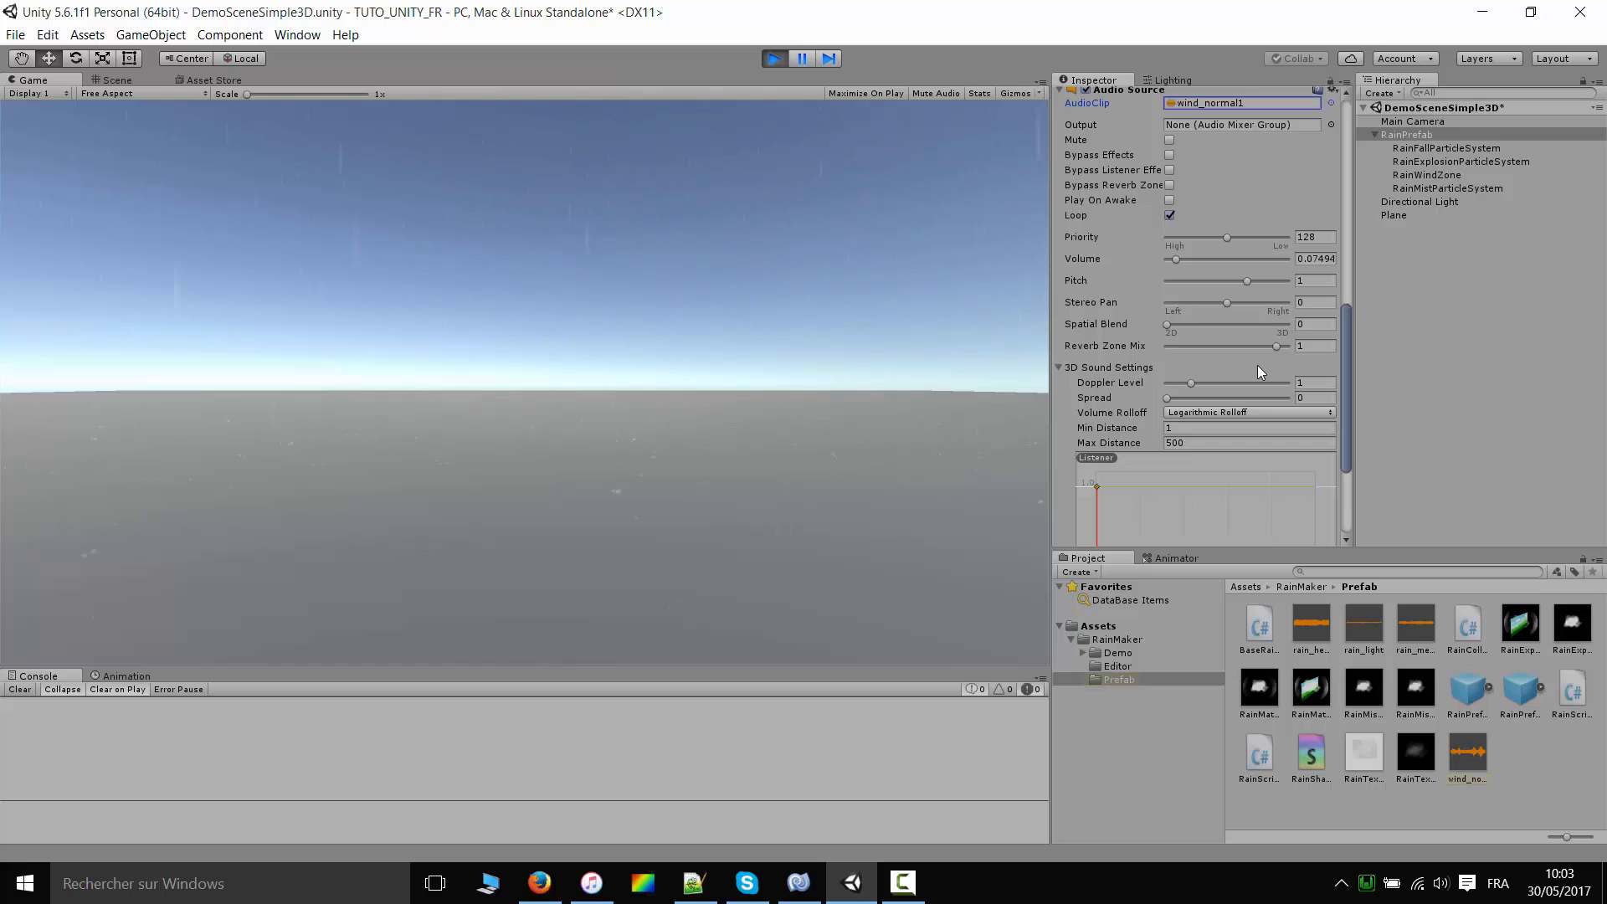
scroll(1164, 284, "up", 1)
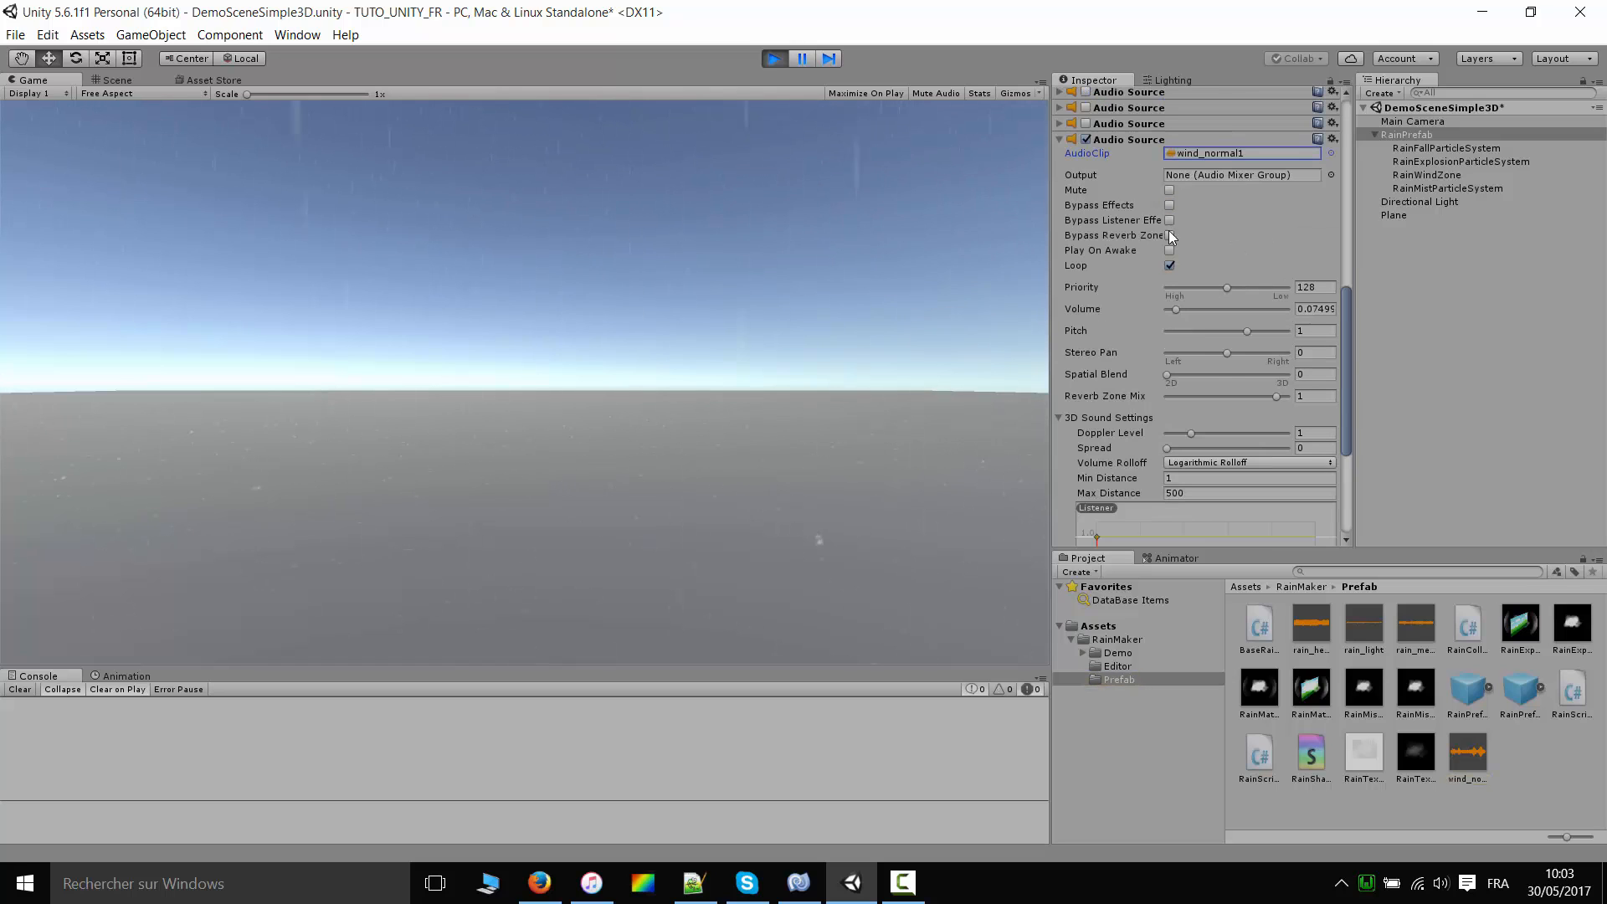
scroll(1238, 385, "up", 1)
scroll(1256, 386, "up", 2)
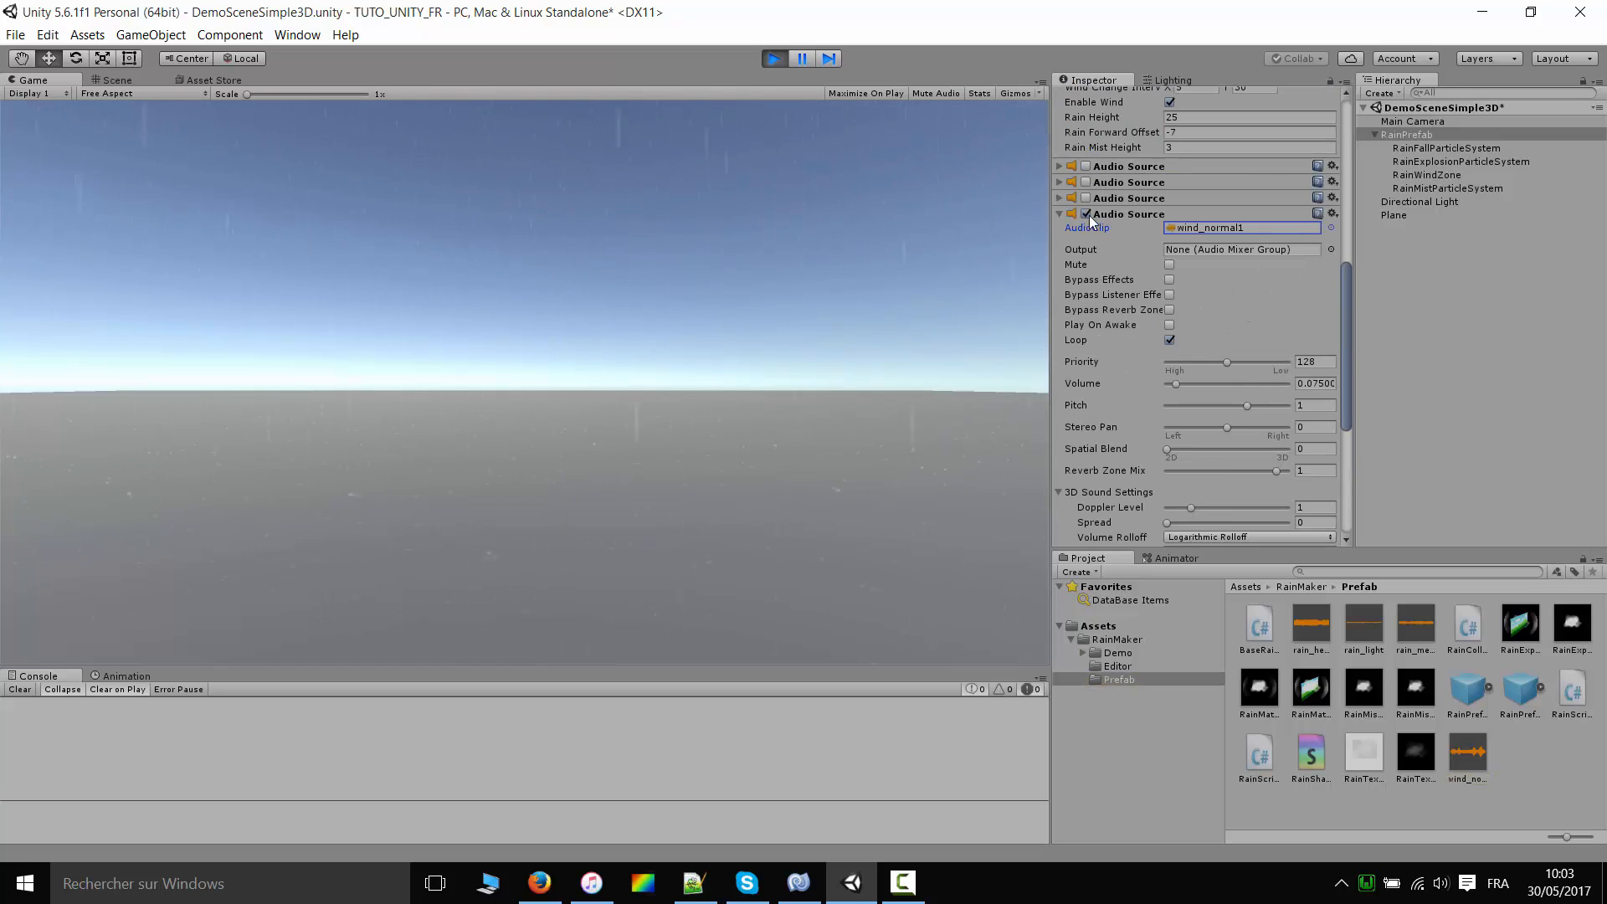
- Re-enable RainPrefab's first three audio sources and stop the scene playback
left_click(1086, 198)
left_click(1086, 181)
left_click(1086, 166)
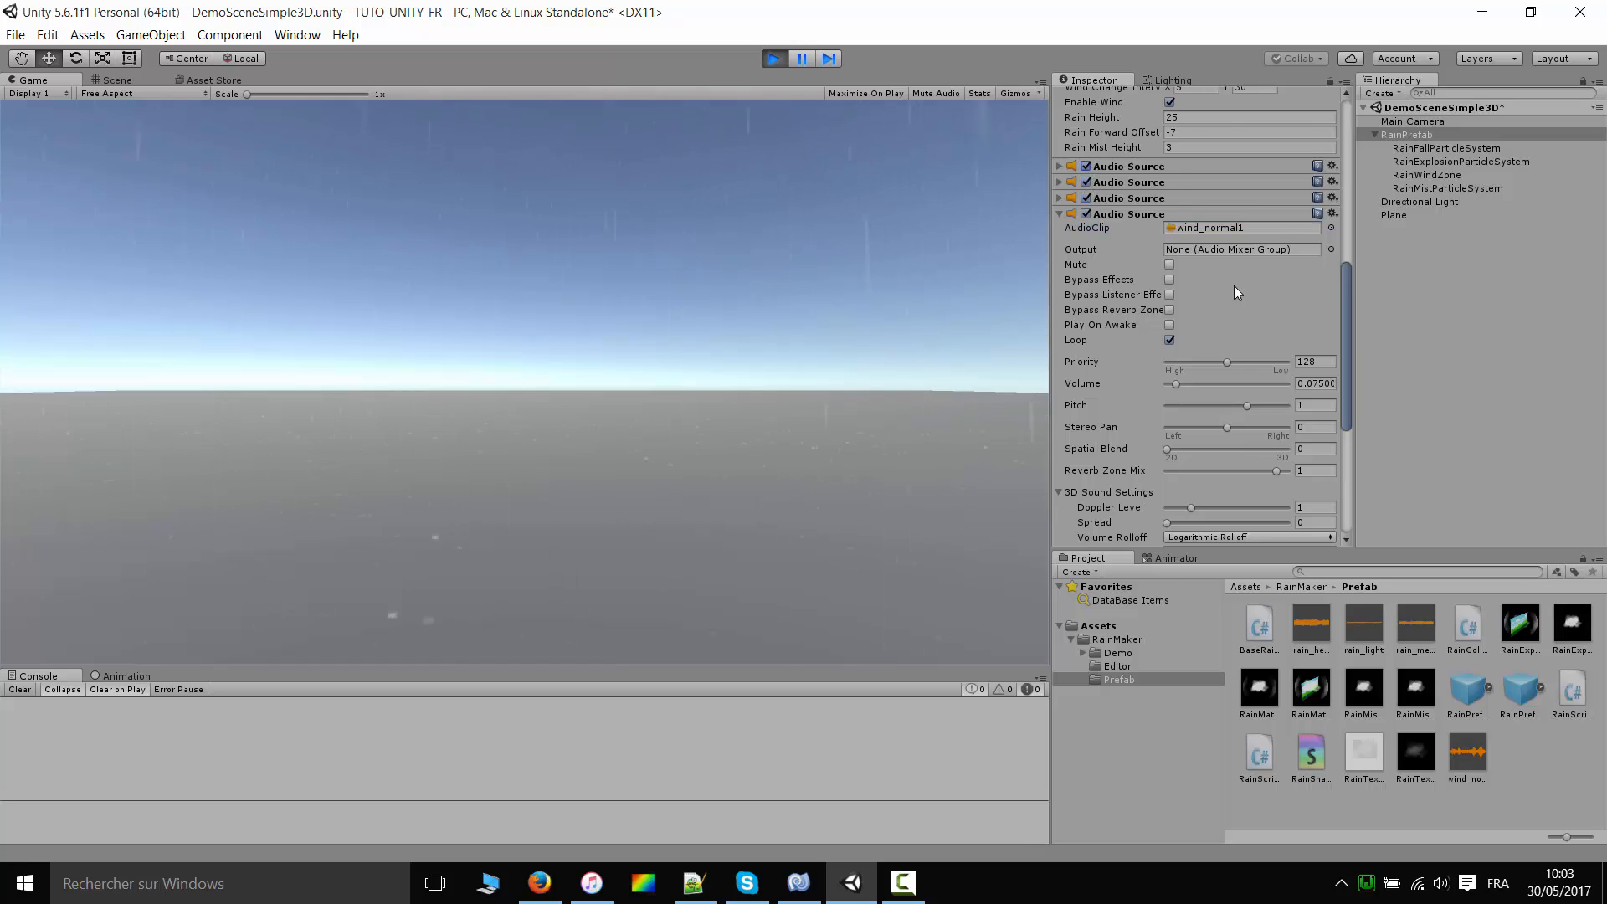
scroll(1234, 285, "up", 5)
left_click(773, 60)
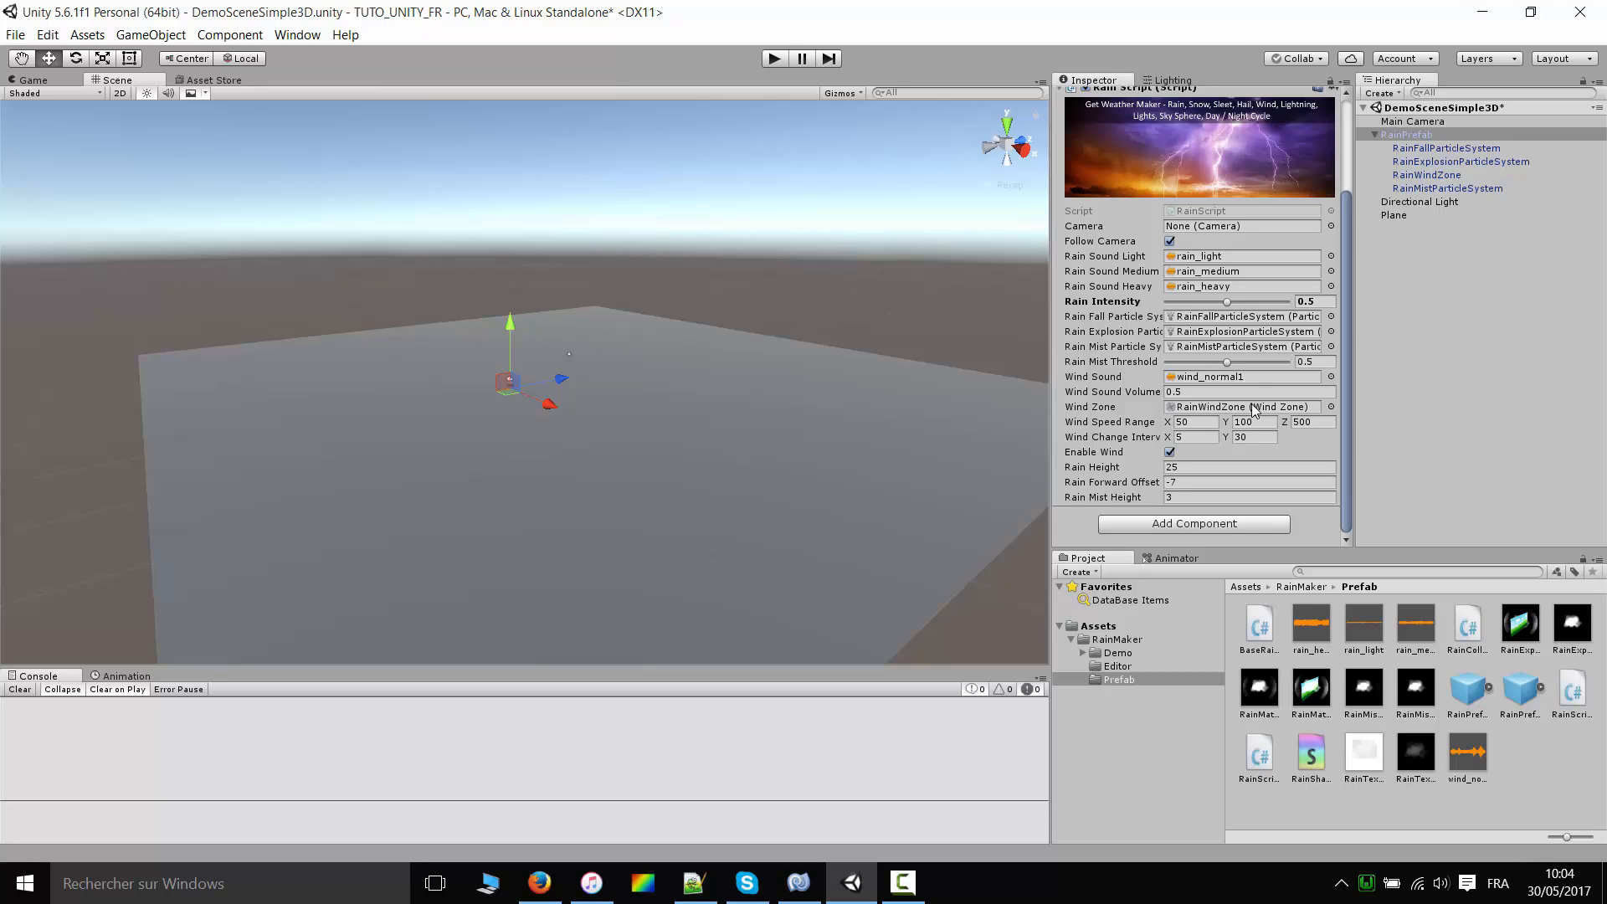
- Look over RainPrefab's Rain Script settings and open the Weather Maker store page from the script's banner image
left_click(1143, 755)
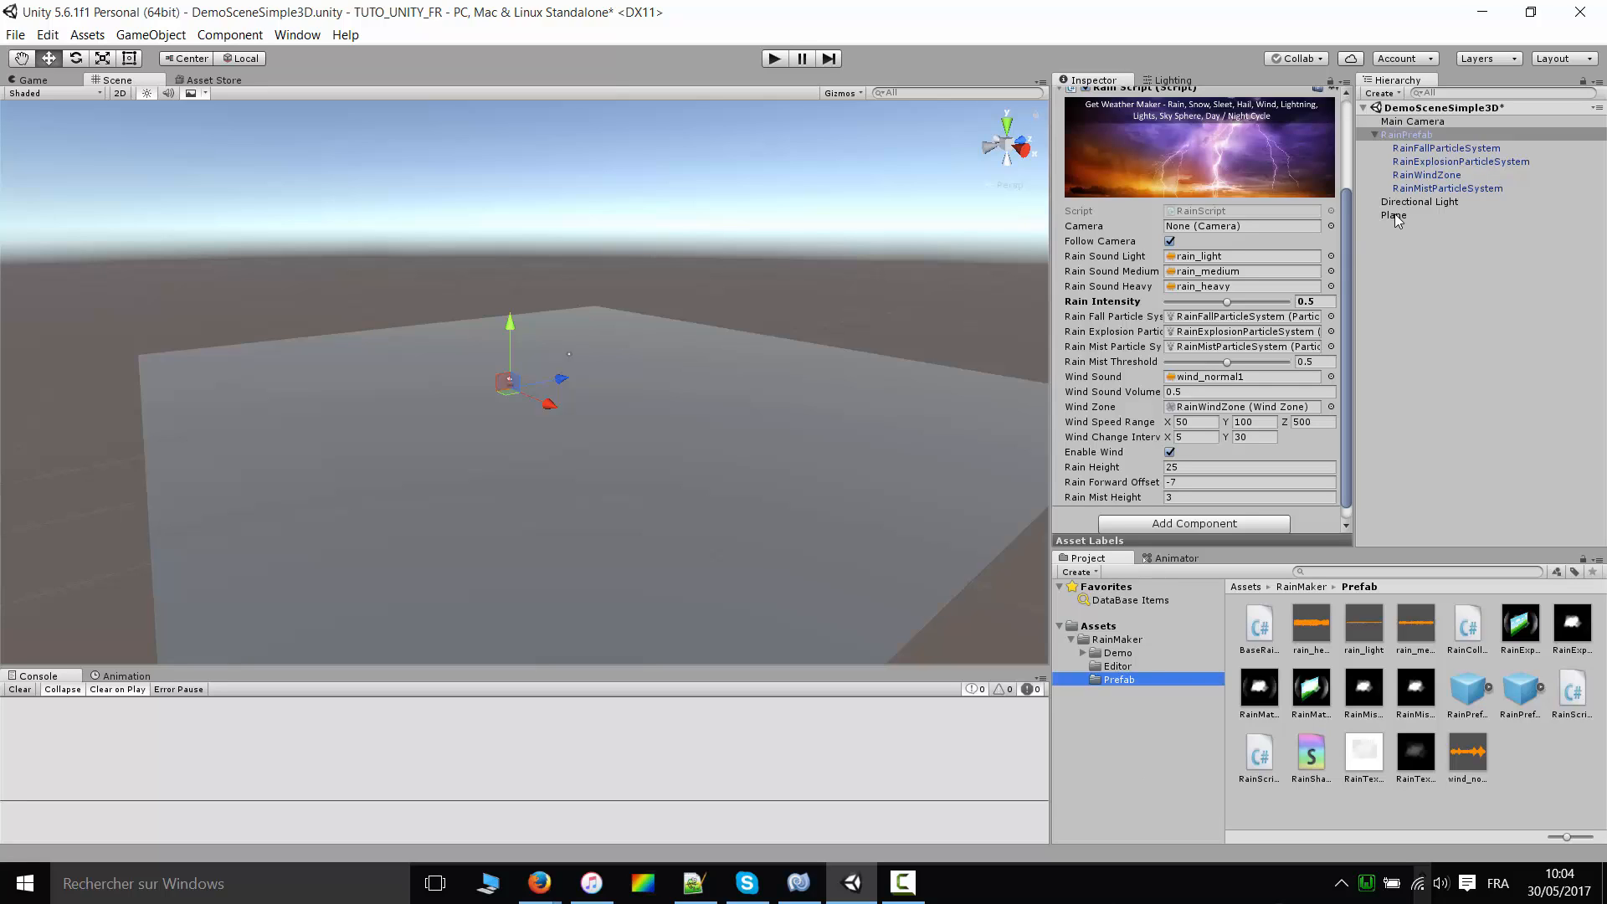
scroll(1207, 181, "up", 2)
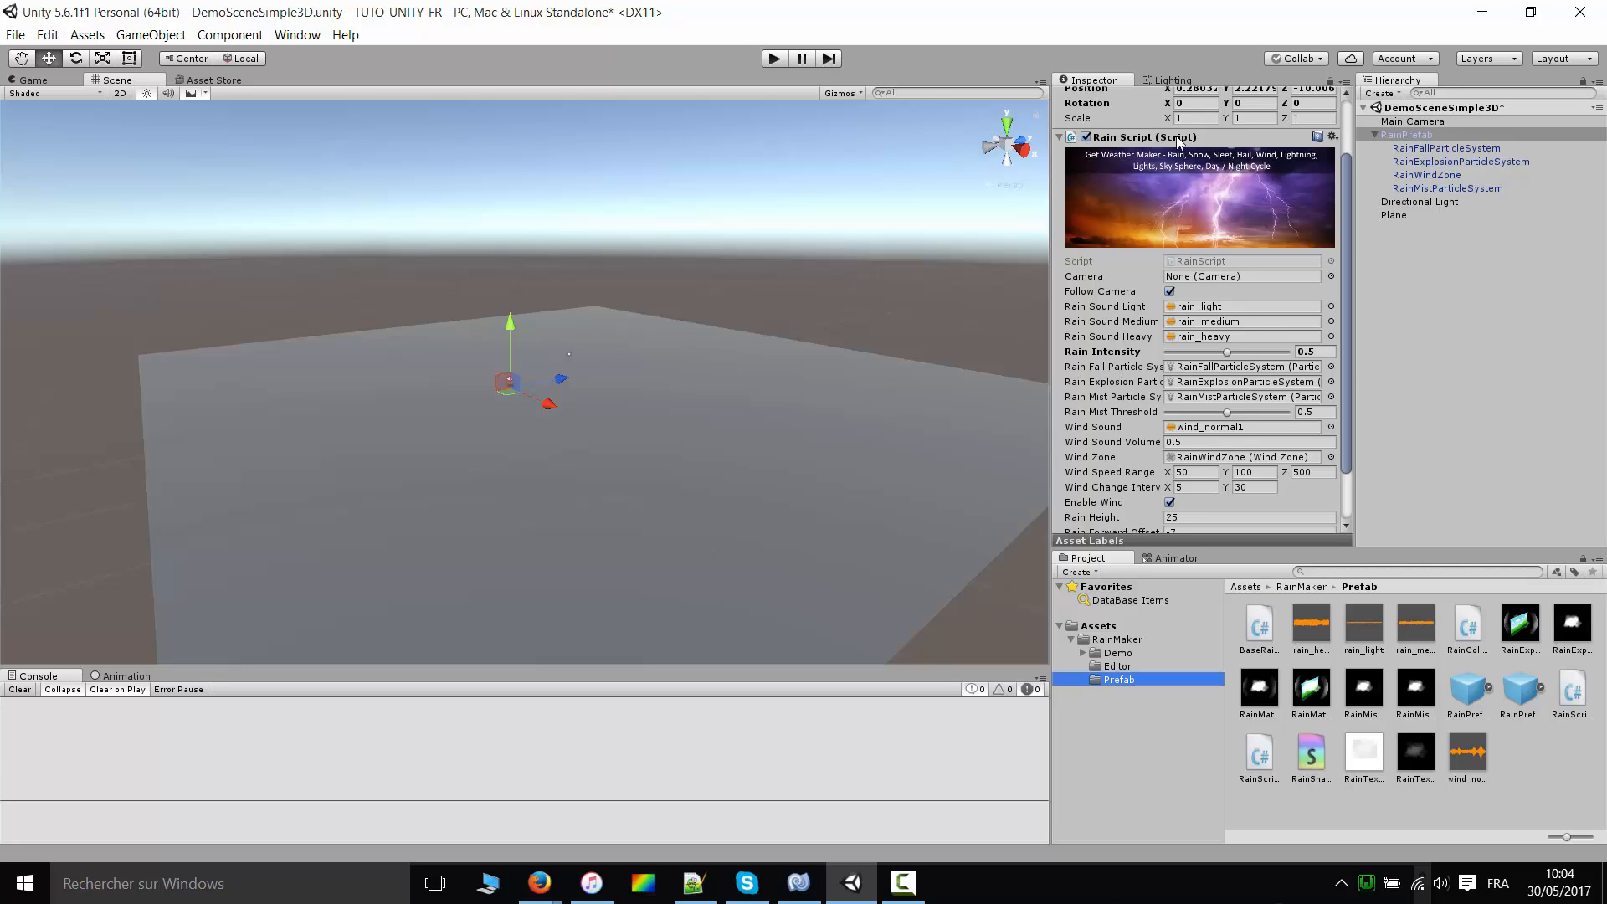
scroll(1205, 260, "down", 3)
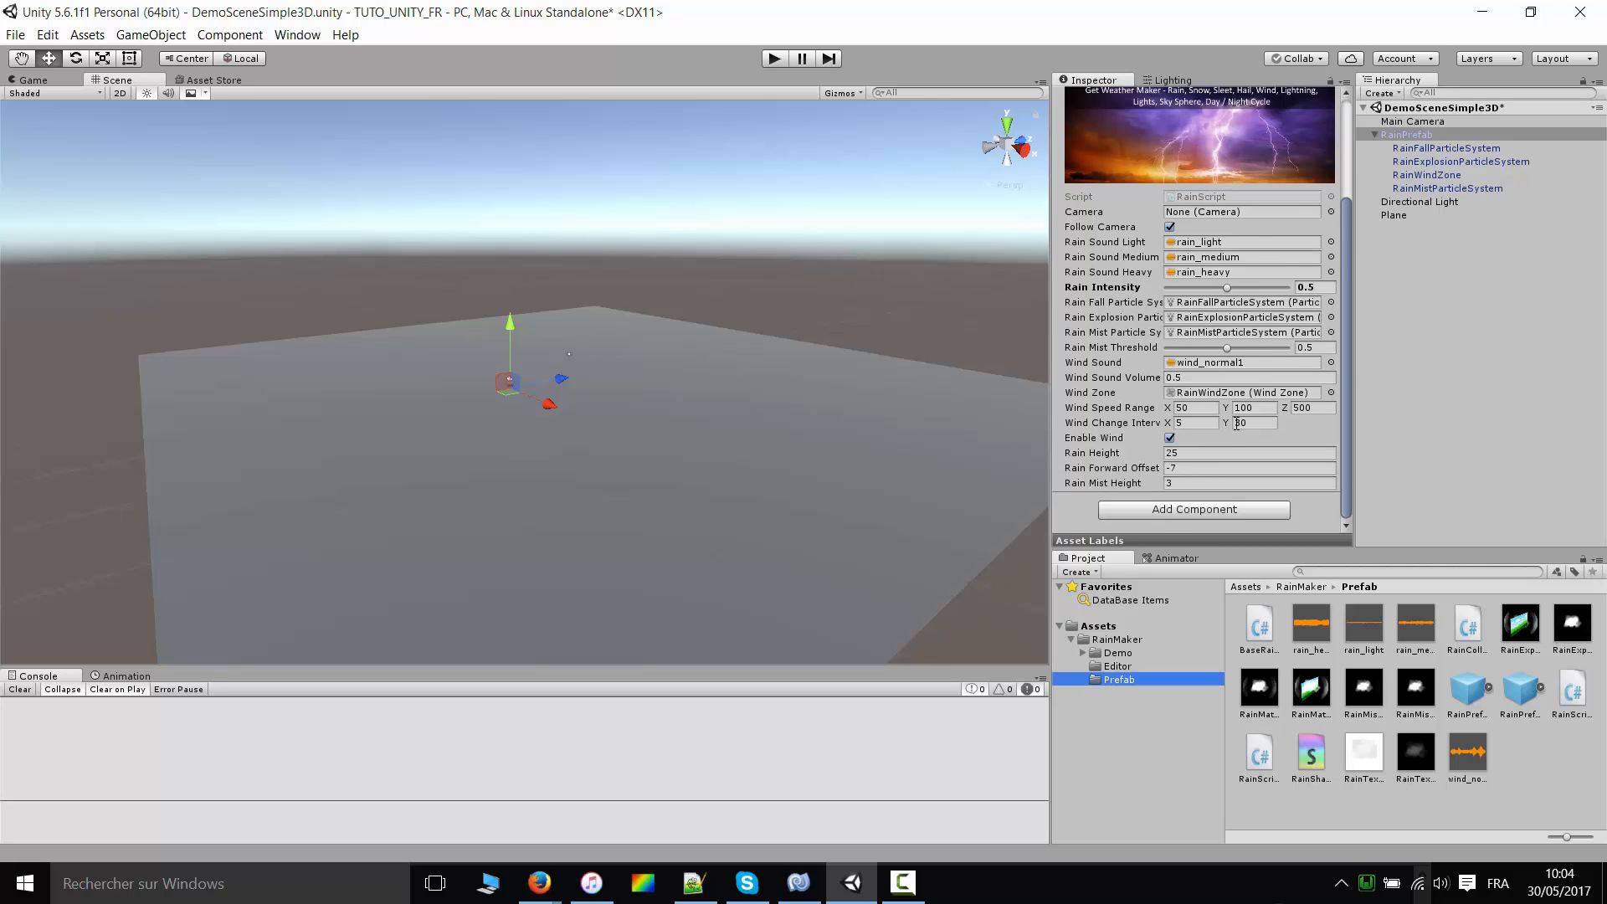
scroll(1236, 425, "up", 5)
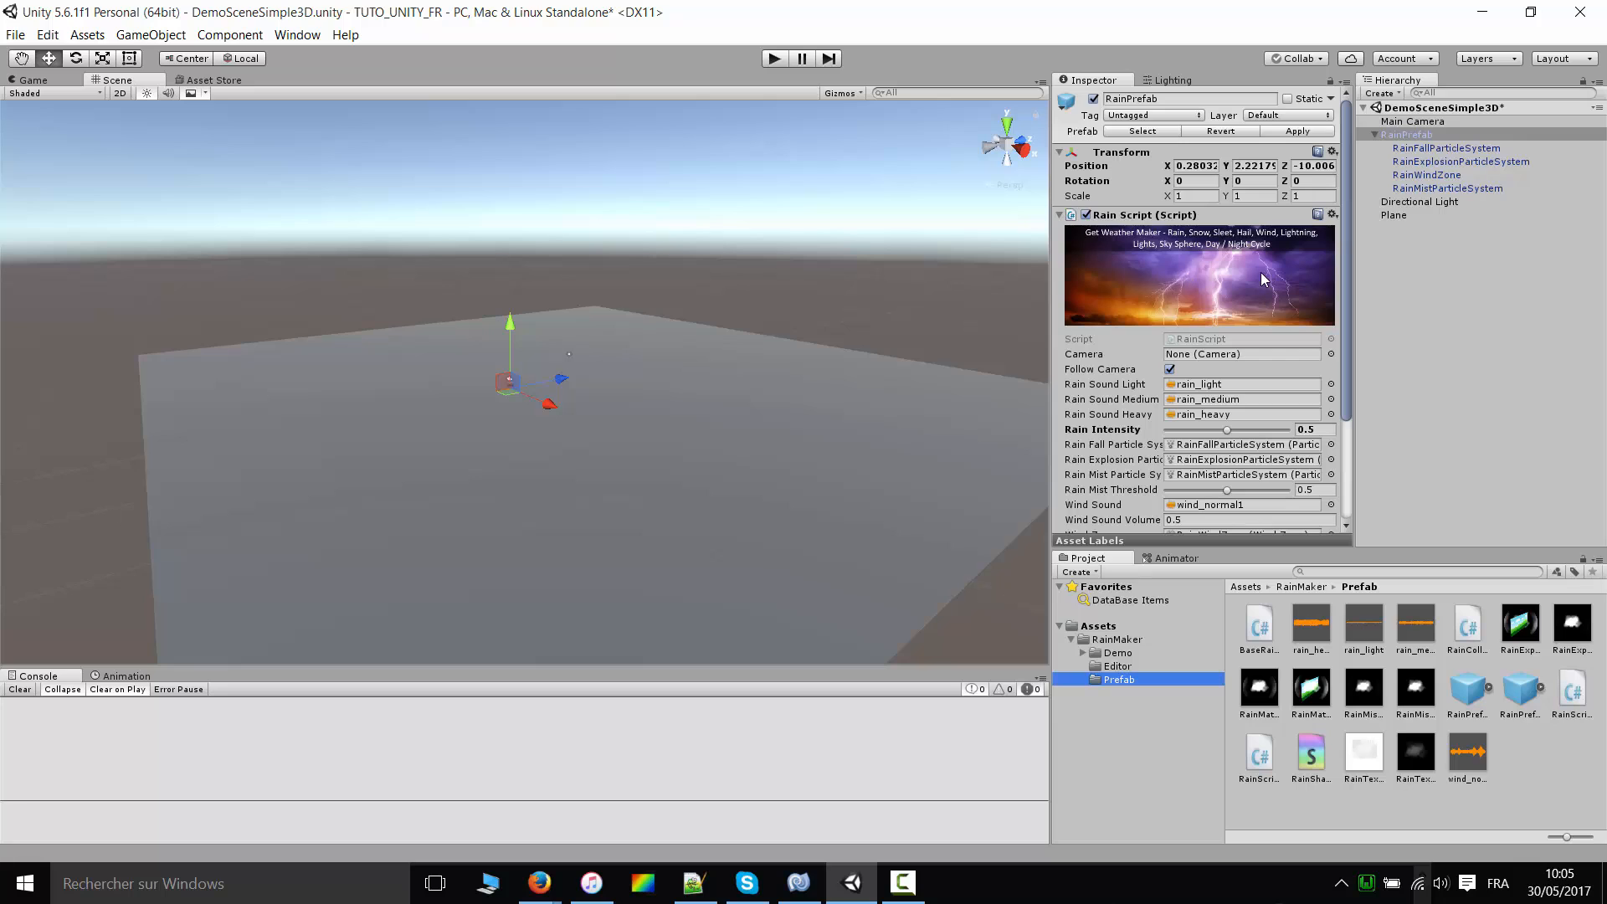
left_click(1152, 298)
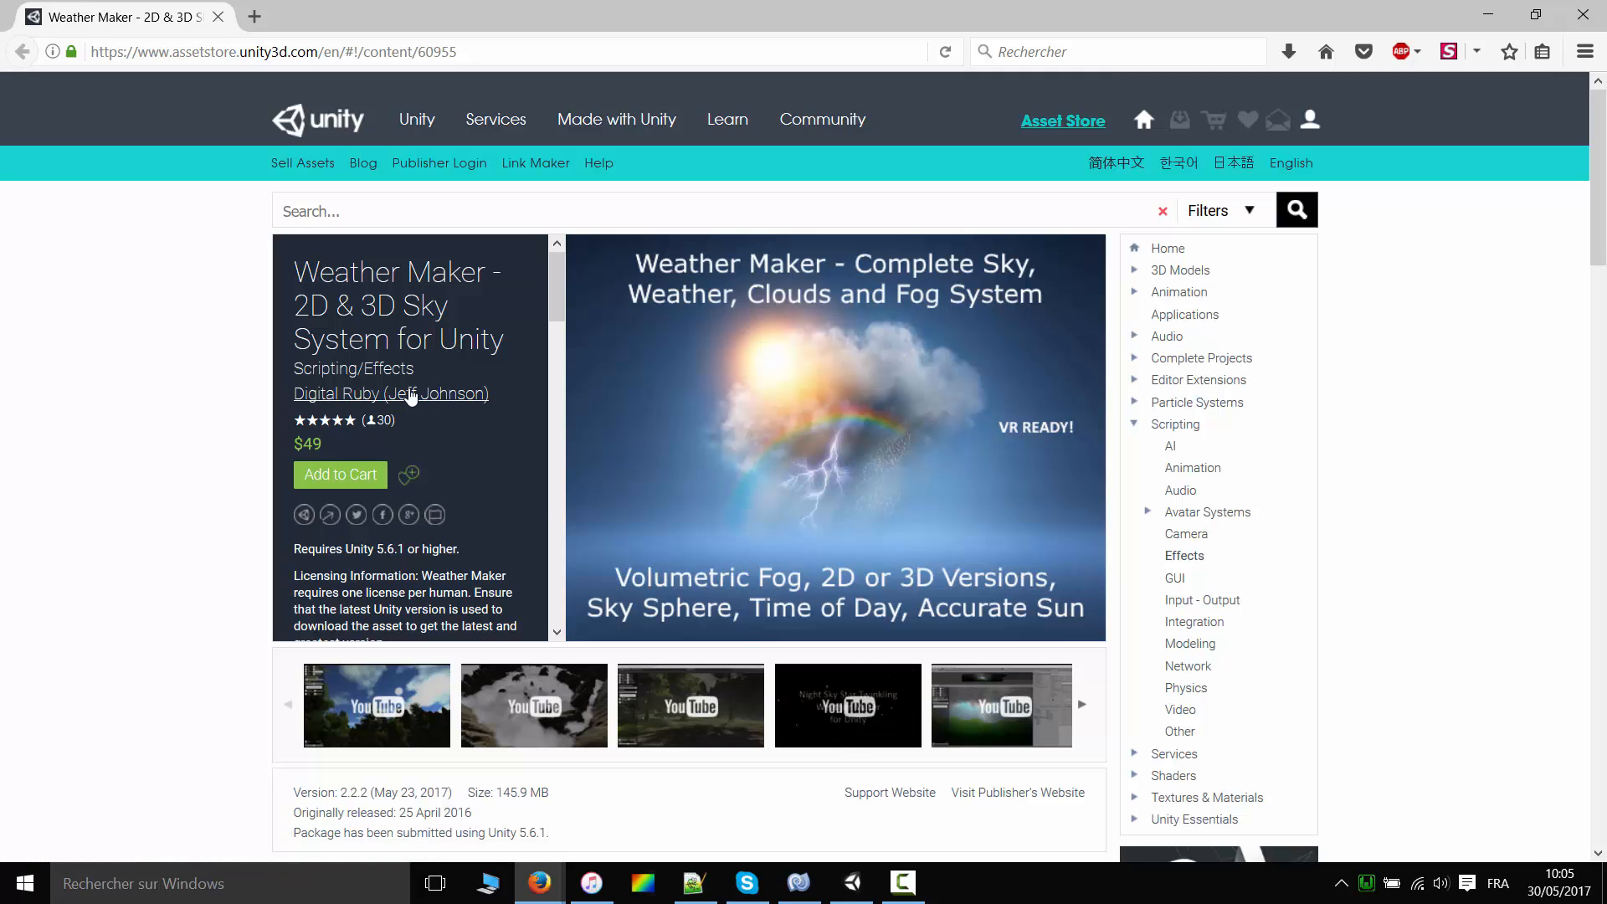
- Look over the Weather Maker asset page and browse forward through its preview thumbnails
scroll(413, 394, "down", 3)
scroll(486, 380, "up", 3)
scroll(486, 381, "up", 1)
left_click(1081, 706)
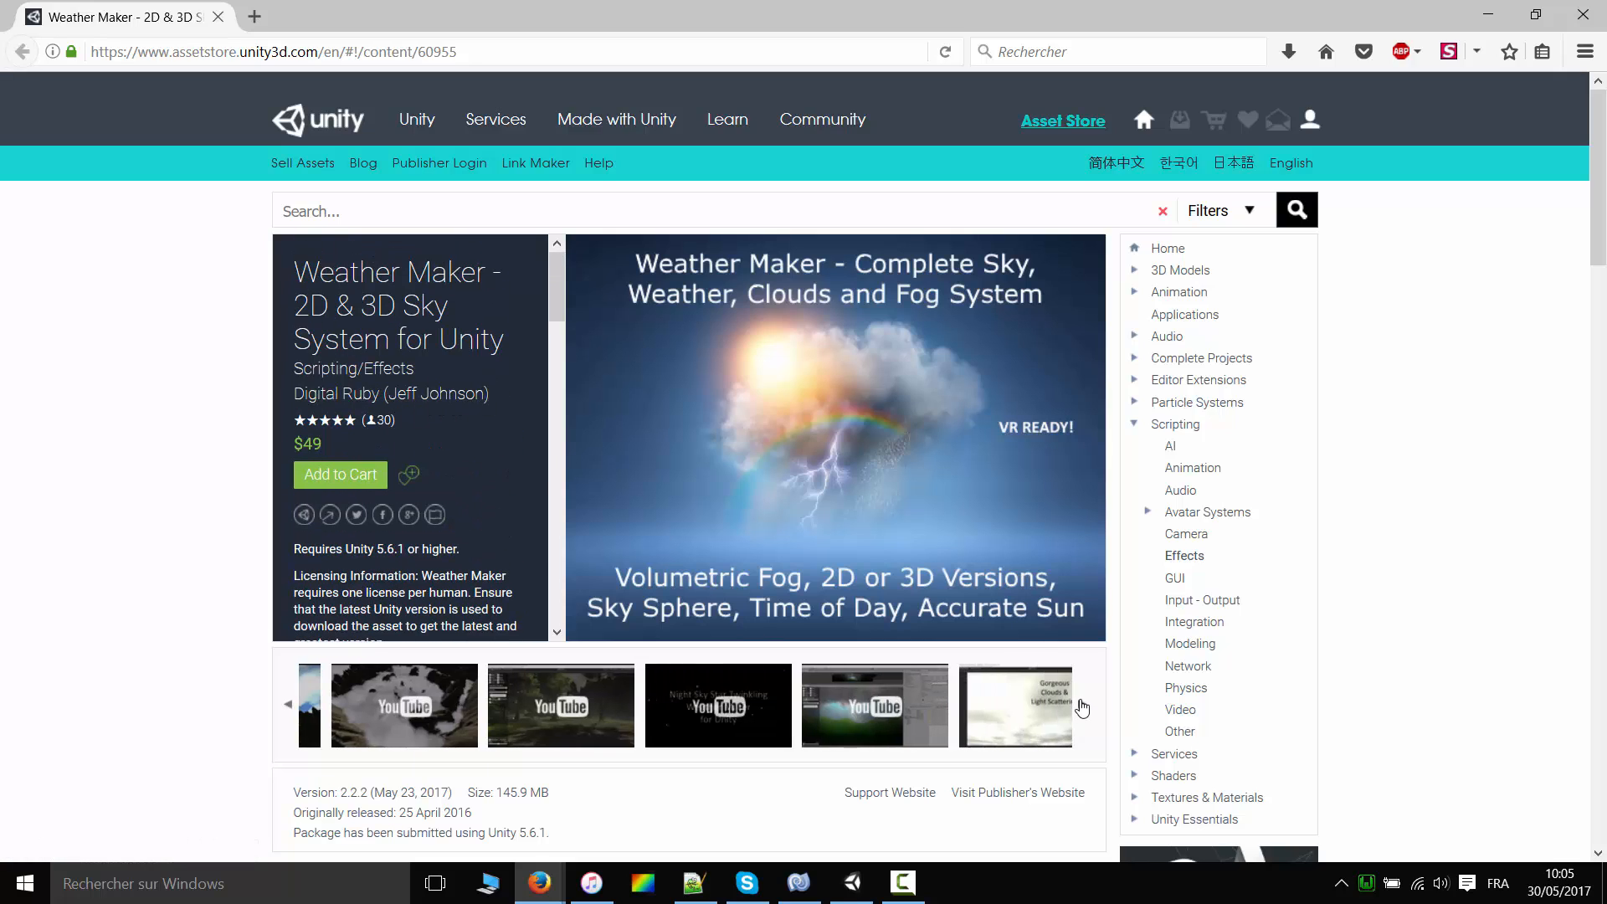
left_click(1082, 705)
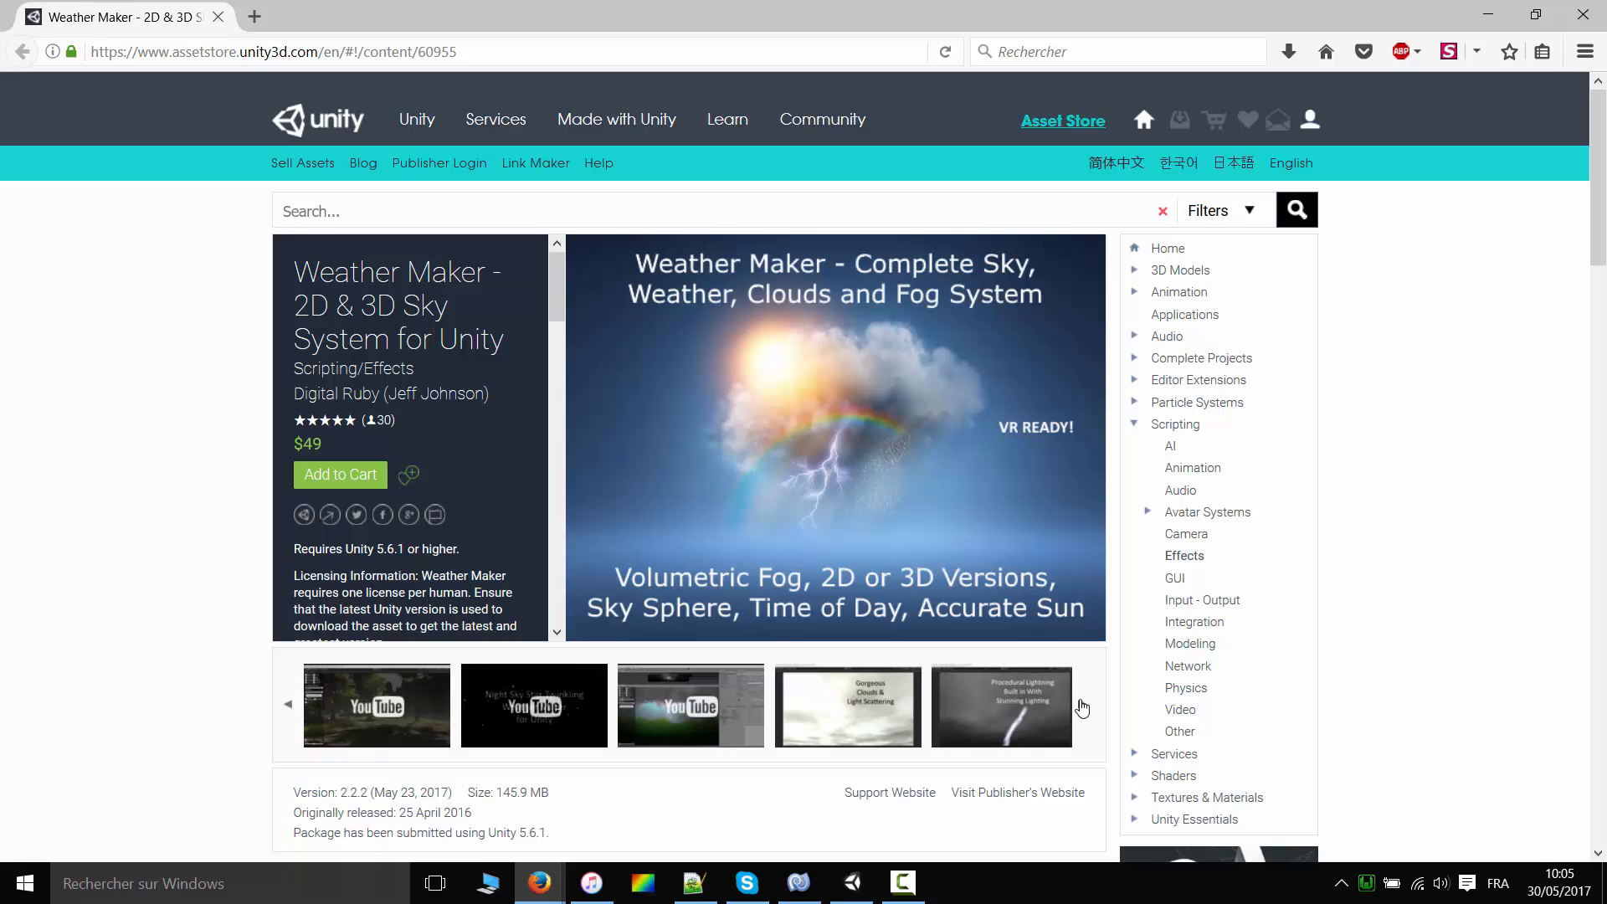
left_click(1082, 706)
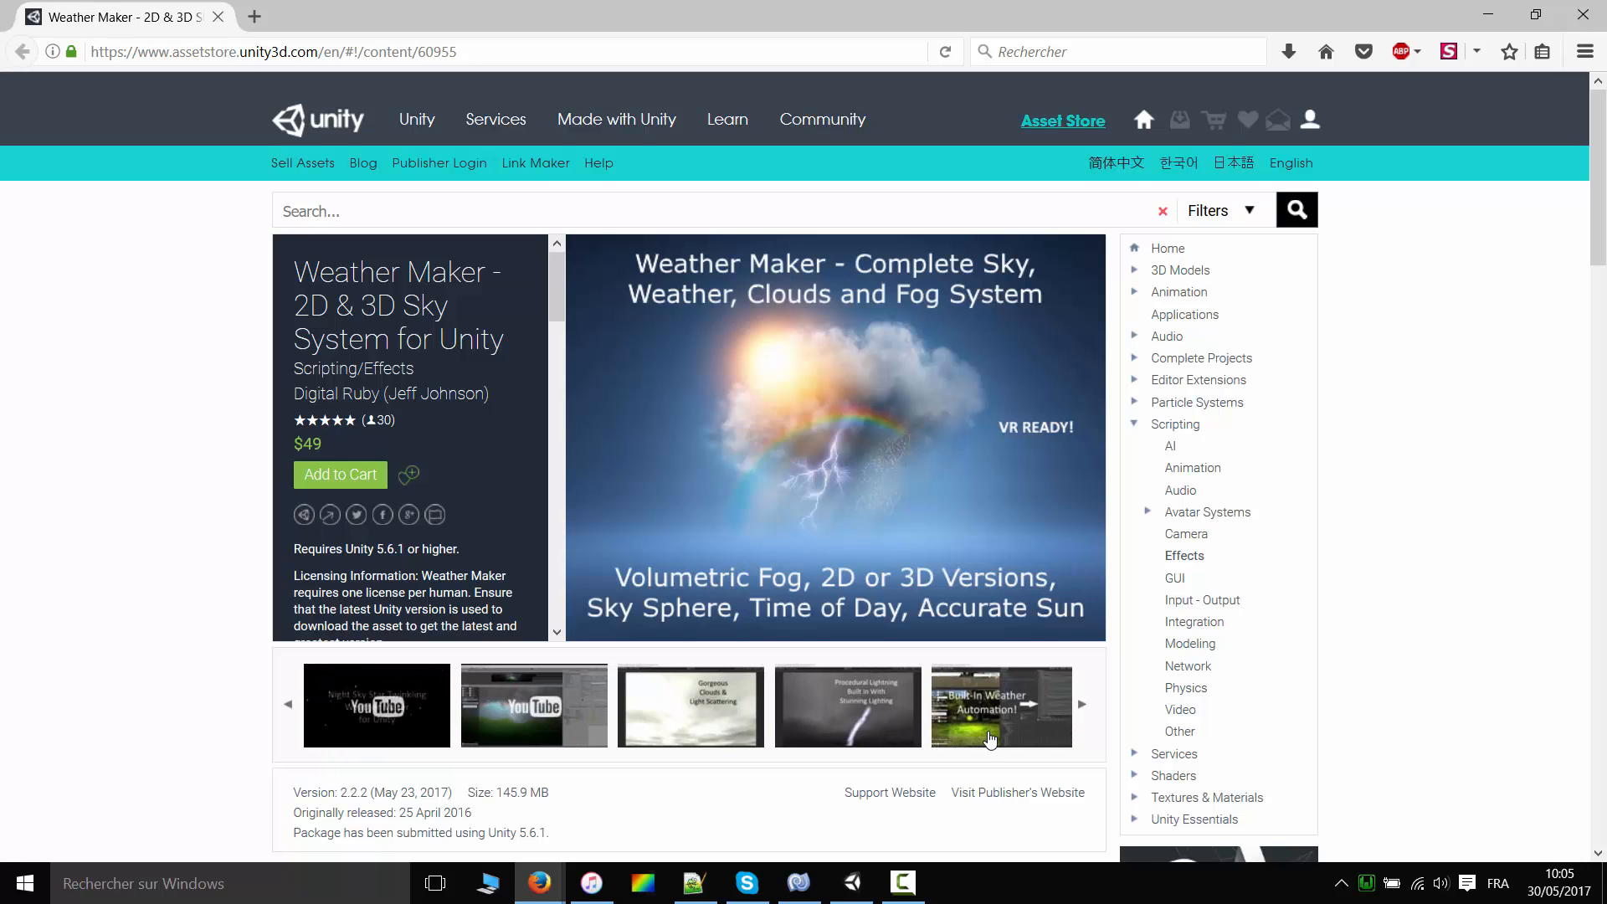
left_click(1081, 706)
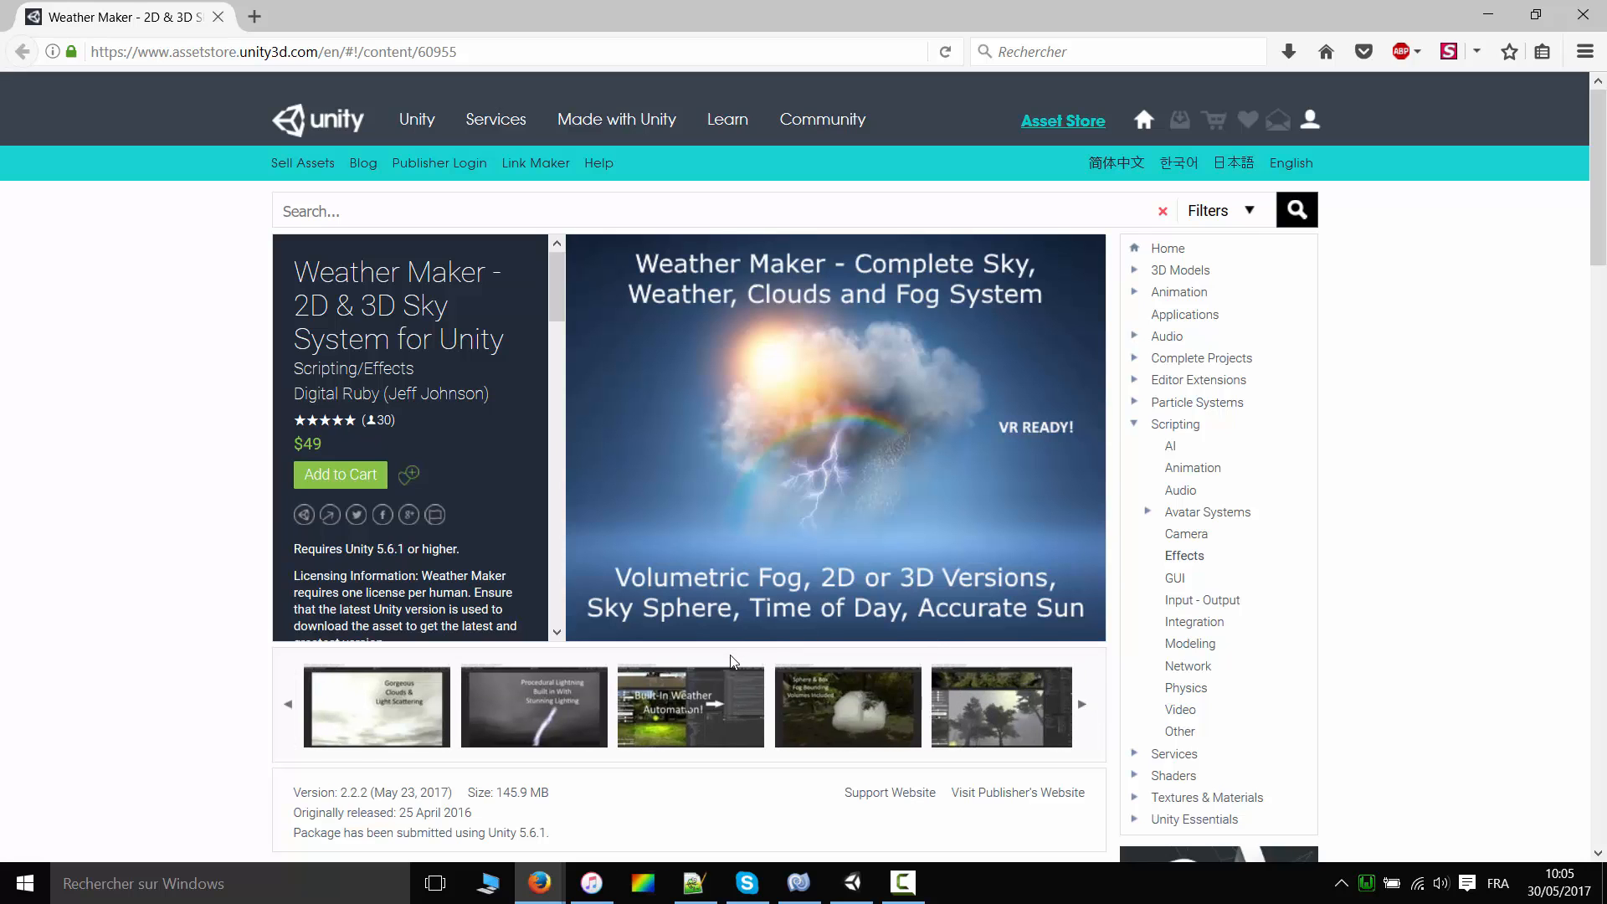
- Enlarge the Built-In Weather Automation preview, view the next two images, and switch back to Unity
left_click(695, 705)
scroll(818, 691, "down", 5)
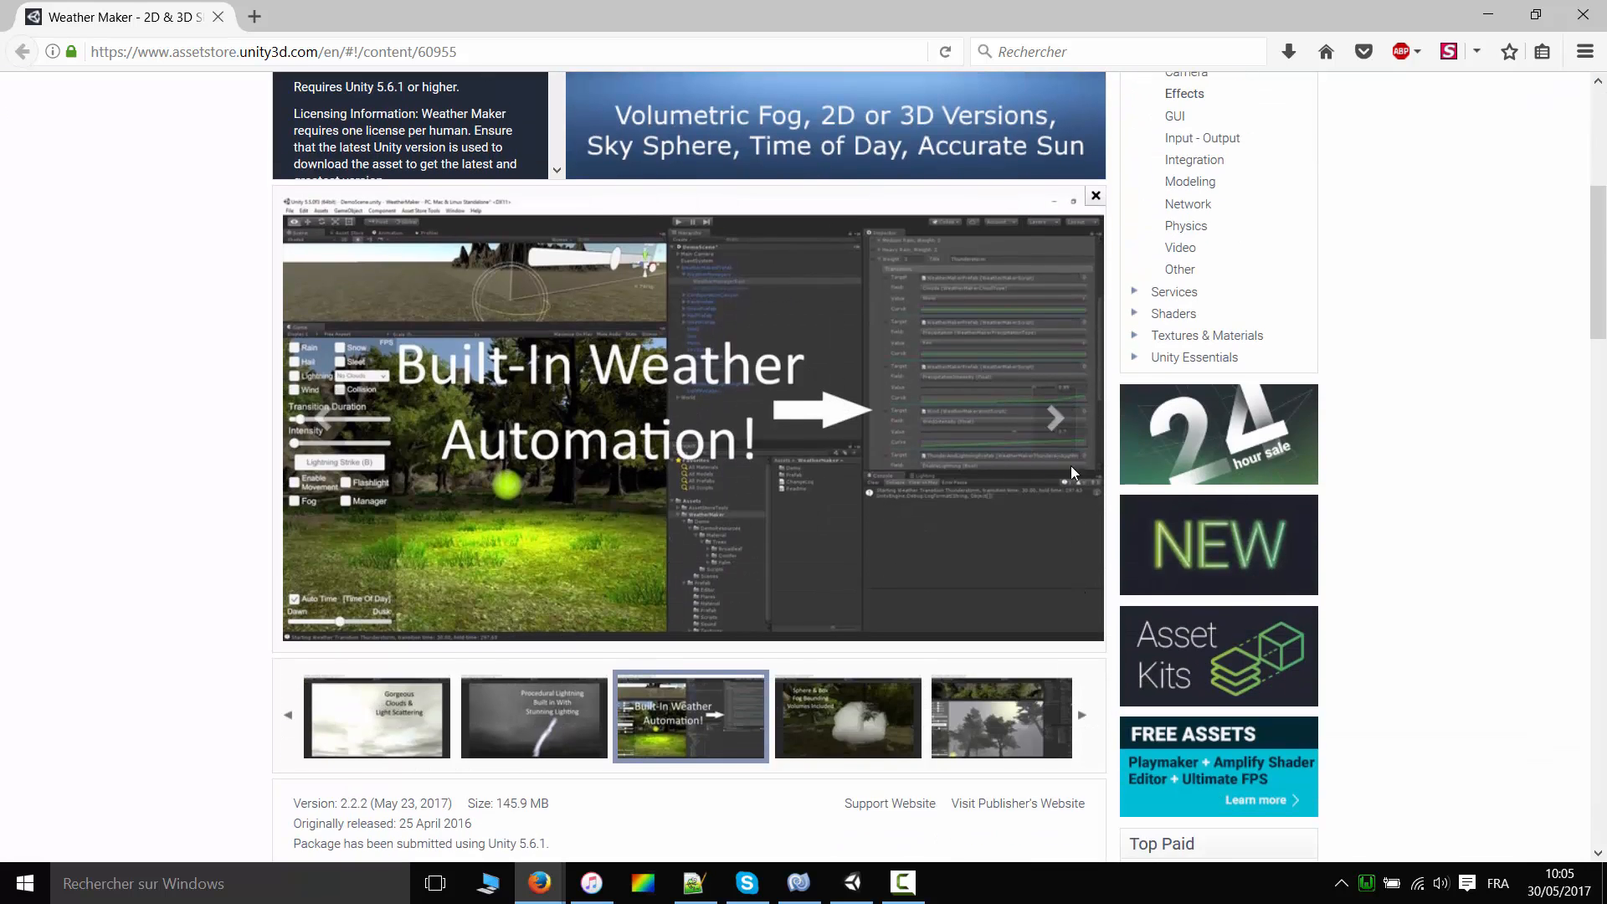
left_click(1053, 418)
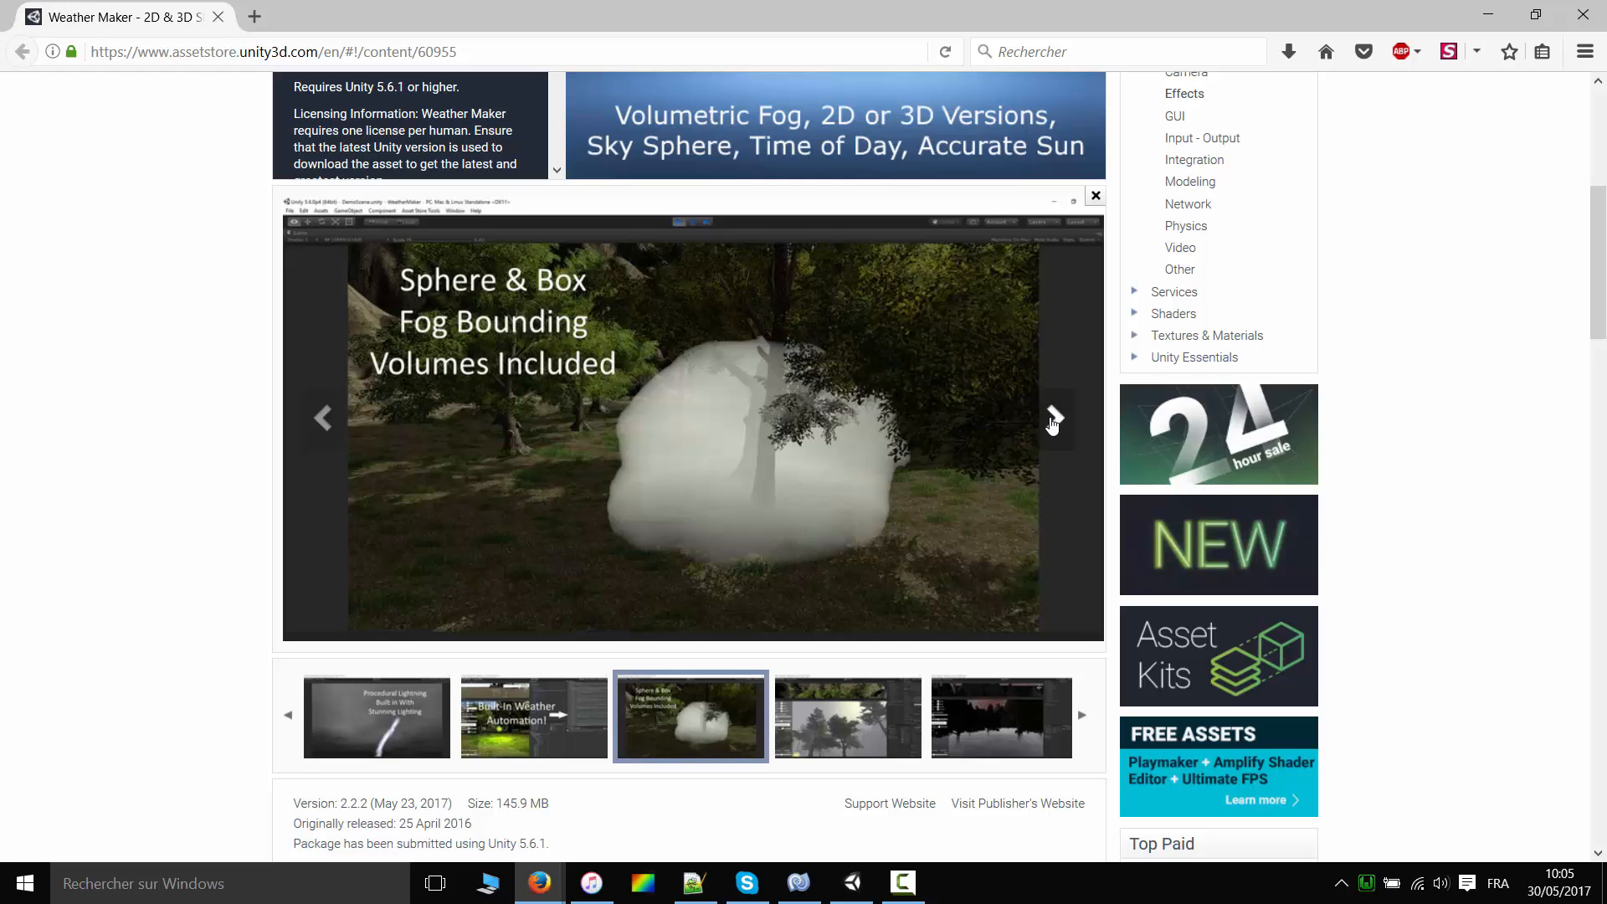
left_click(1053, 419)
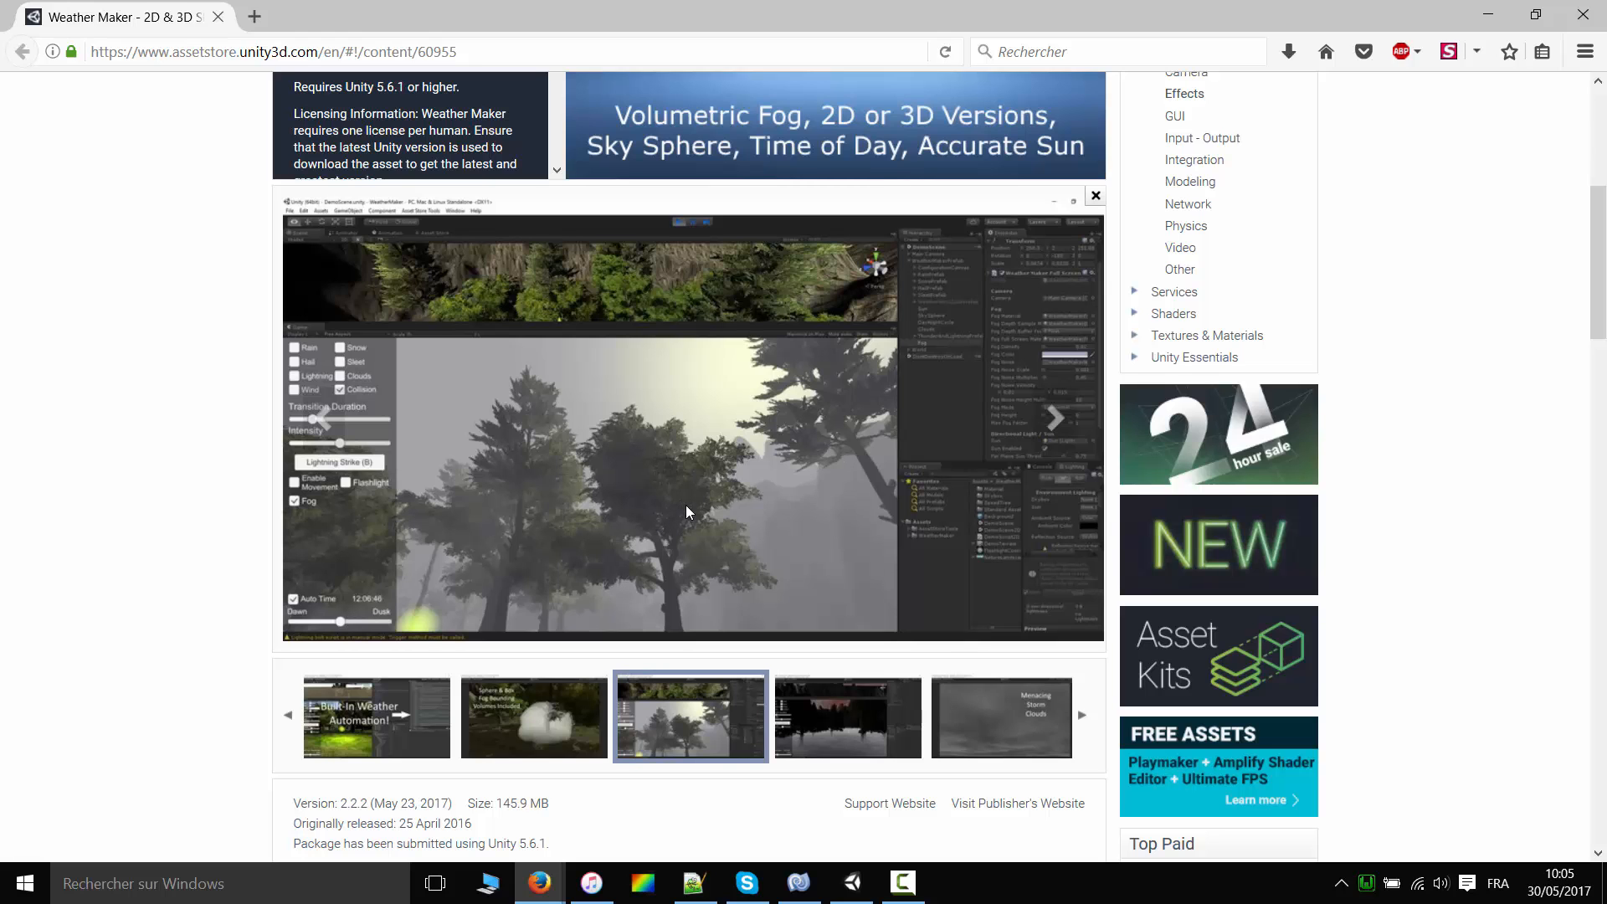
scroll(685, 504, "down", 4)
scroll(731, 466, "up", 6)
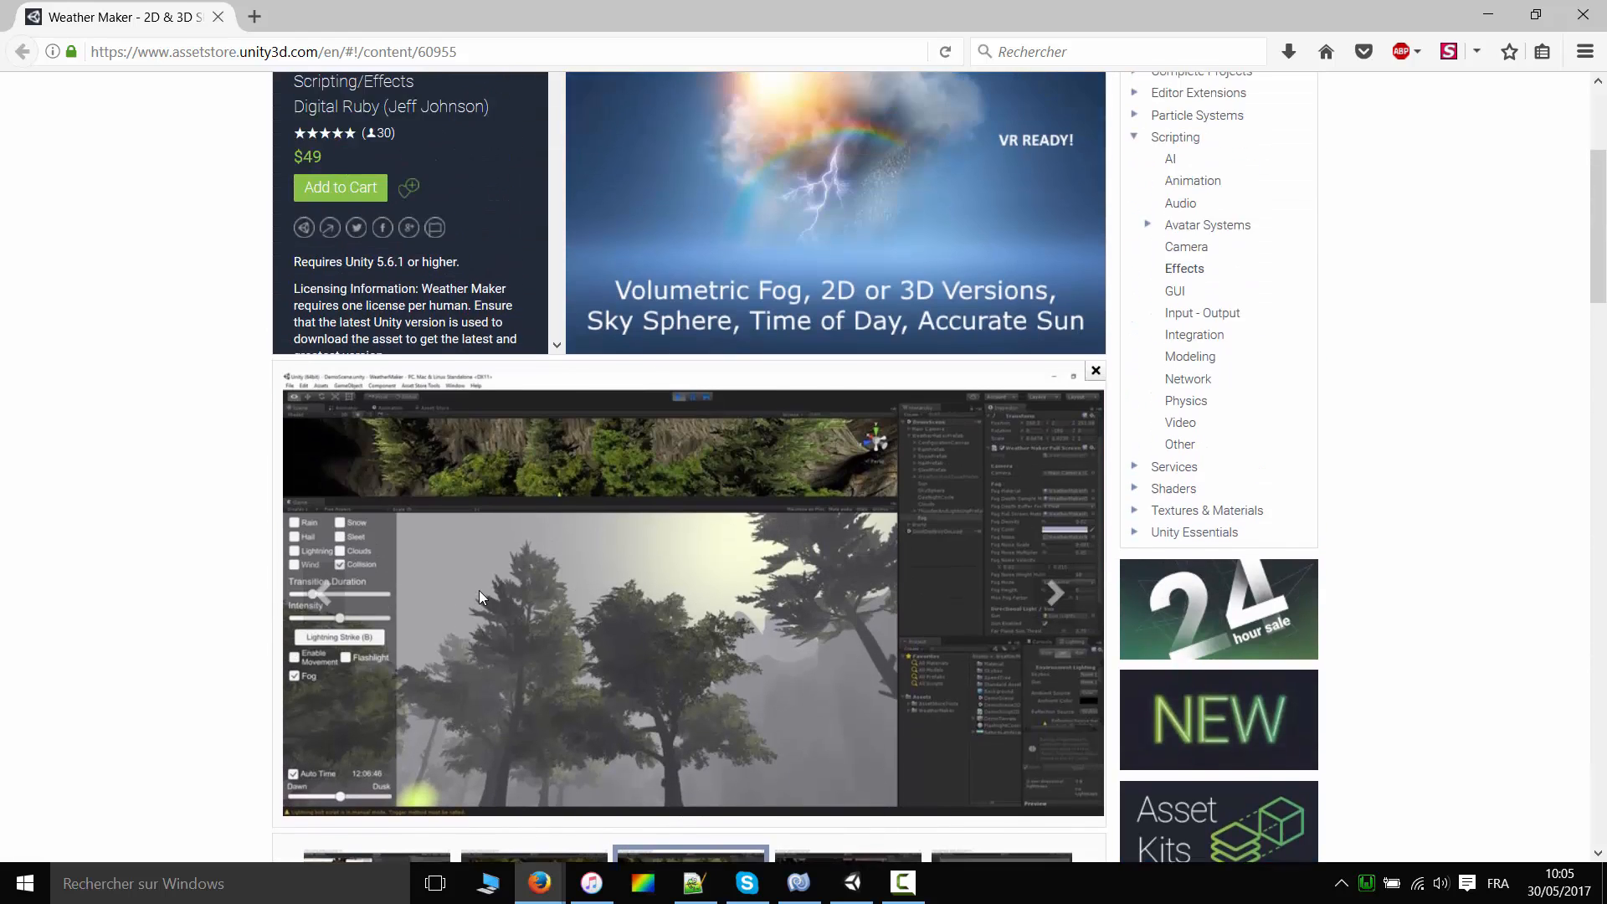
scroll(480, 597, "up", 3)
left_click(852, 882)
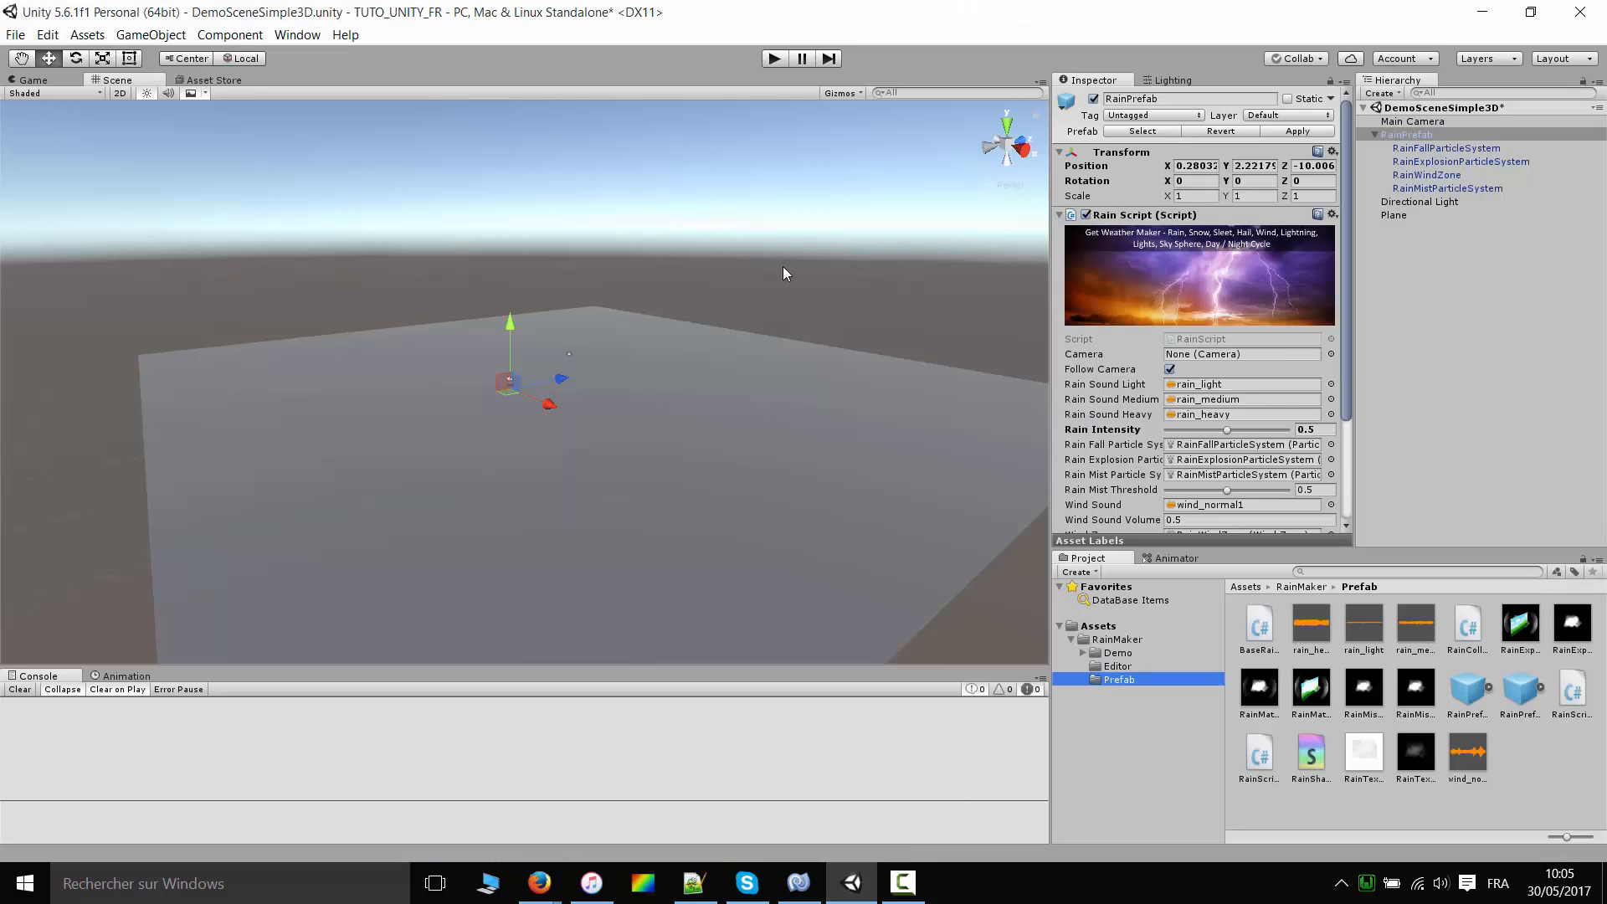